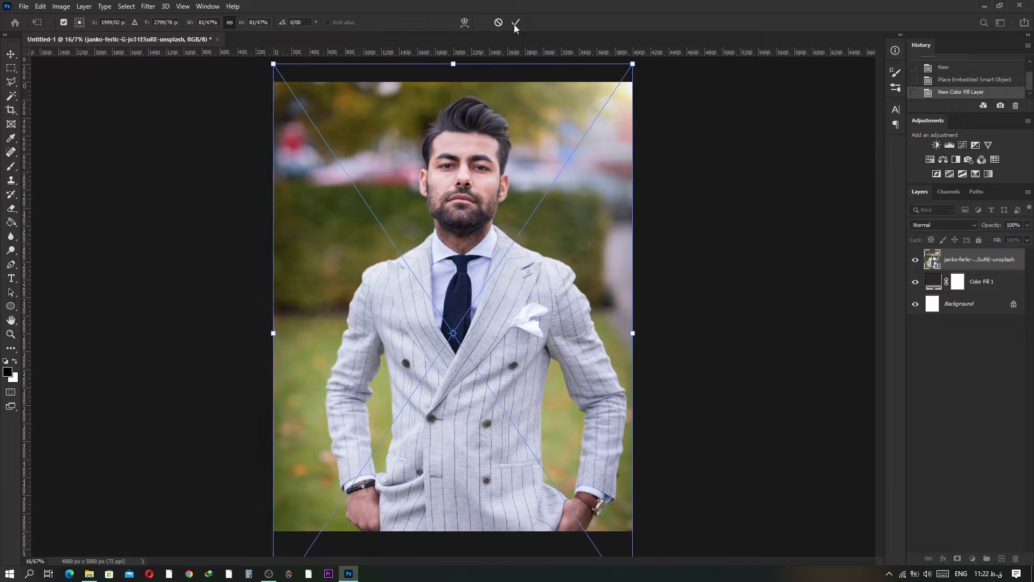
- Start a Pen tool path at the photo's lower edge beside the hand with the watch and trace around the watch to the cuff
right_click(10, 265)
left_click(40, 264)
scroll(581, 512, "up", 10)
scroll(536, 371, "up", 2)
left_click(543, 459)
left_click(571, 402)
left_click(586, 393)
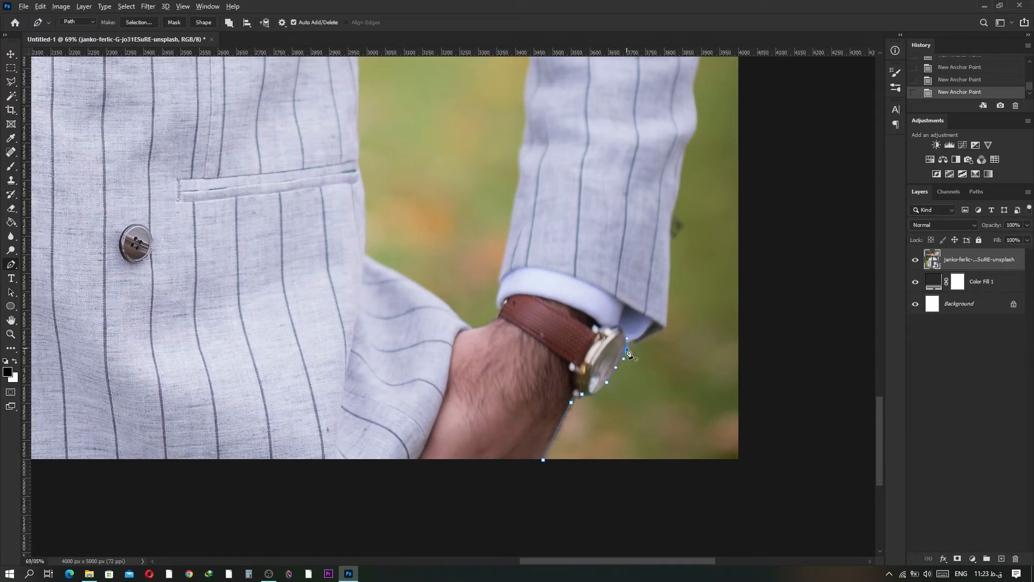
left_click(666, 327)
- Continue the path up the outer edge of the forearm sleeve above the watch
left_click_drag(713, 228, 600, 350)
left_click(566, 315)
left_click(584, 249)
scroll(553, 263, "up", 2)
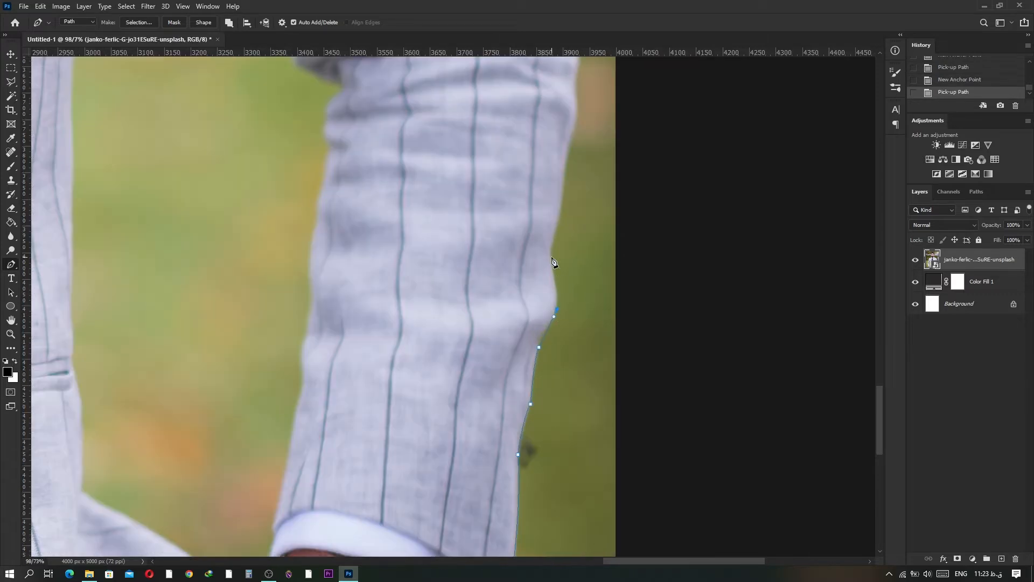
left_click_drag(561, 210, 562, 202)
left_click_drag(564, 167, 531, 247)
left_click_drag(535, 226, 537, 218)
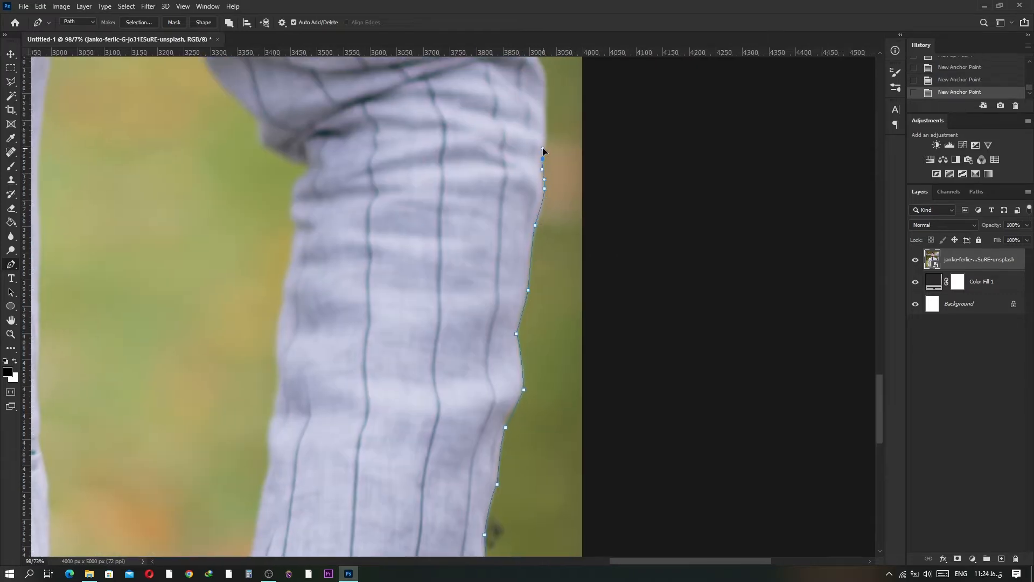
- Trace the path around the outer elbow of the watch-side sleeve
left_click_drag(543, 149, 517, 251)
left_click_drag(519, 222, 519, 210)
left_click(505, 152, "alt")
left_click_drag(511, 137, 468, 105)
left_click(488, 111, "alt")
left_click_drag(463, 118, 496, 370)
mouse_move(495, 308)
left_mouse_down()
mouse_move(493, 276)
mouse_move(471, 259)
left_mouse_up()
left_click(496, 308, "alt")
- Extend the path up the outer edge of the watch-side upper arm, following the sleeve's contour
left_click_drag(450, 197, 423, 152)
key("ctrl+z")
left_click_drag(391, 131, 483, 256)
left_click_drag(468, 225, 458, 212)
left_click_drag(425, 139, 403, 107)
left_click_drag(413, 124, 422, 282)
left_click(418, 267, "alt")
left_click(409, 226)
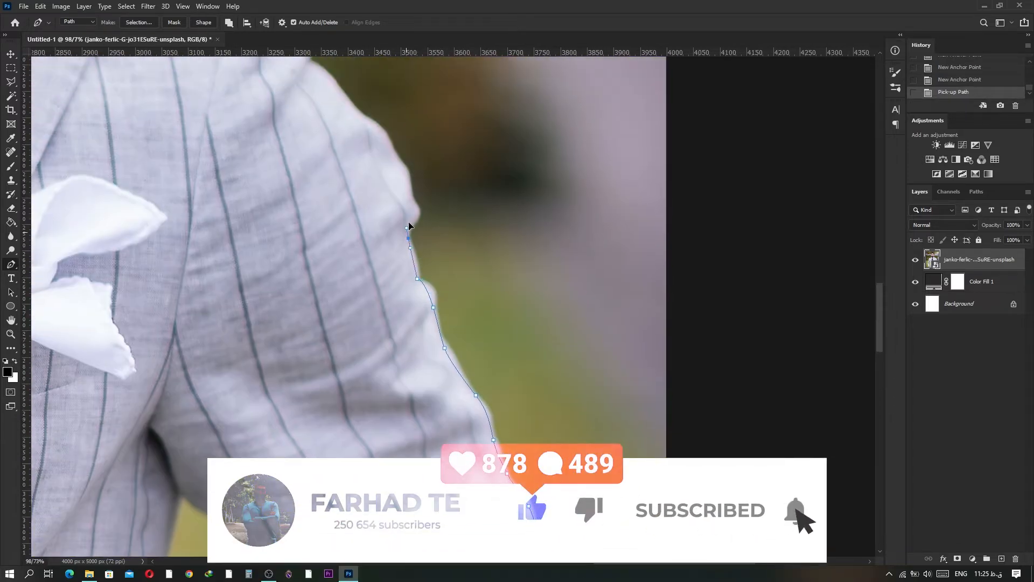
- Trace the rest of the upper sleeve and the notch at the shoulder seam on the watch side
left_click_drag(413, 197, 410, 180)
left_click_drag(397, 153, 394, 147)
left_click_drag(358, 131, 439, 292)
left_click(452, 277)
left_click(411, 230)
left_click(393, 213)
left_click_drag(395, 189, 398, 182)
left_click(399, 149, "alt")
left_click_drag(372, 112, 361, 103)
- Continue the path along the jacket's shoulder line up to the tip of the shirt collar
left_click(329, 85)
left_click_drag(259, 81, 474, 213)
left_click_drag(465, 194, 407, 171)
left_click_drag(382, 159, 319, 131)
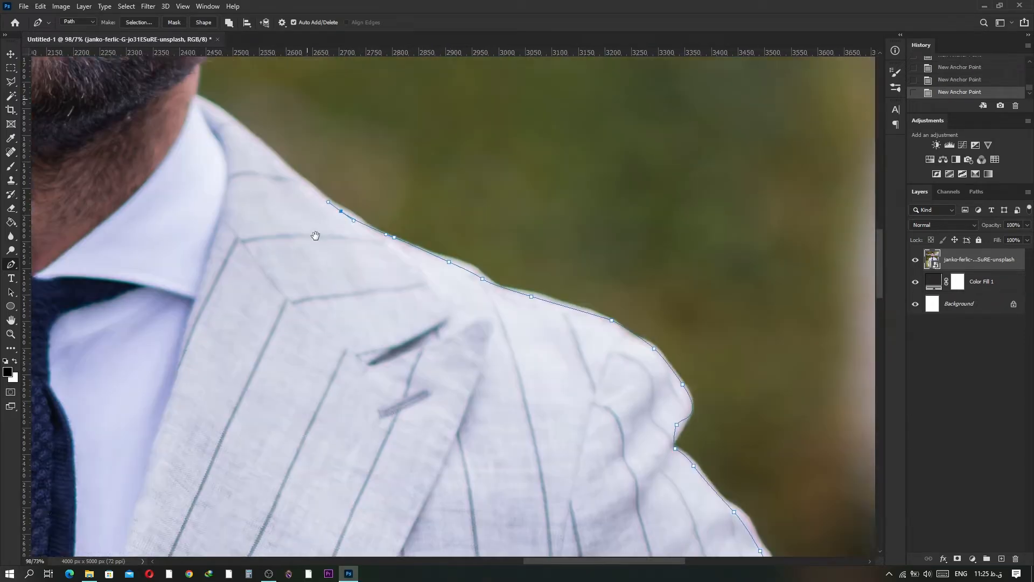
left_click_drag(316, 235, 328, 283)
left_click_drag(289, 210, 278, 198)
left_click_drag(251, 174, 241, 167)
key("ctrl+z")
left_click(208, 143)
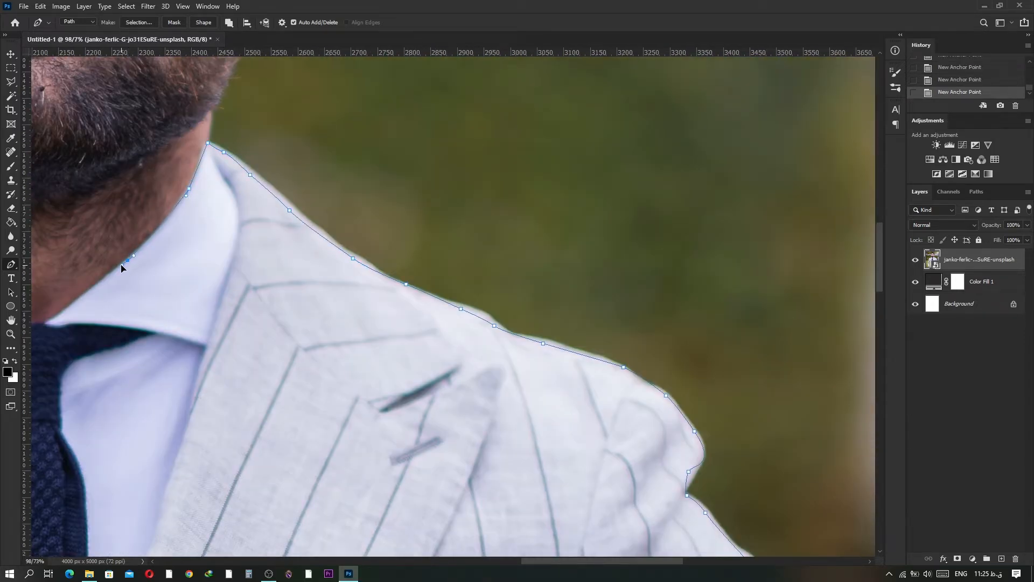
- Trace the shirt collar along the neck, across the tie knot and up to the opposite collar tip, leaving the head outside
left_click(113, 274)
left_click_drag(168, 284, 549, 217)
left_click(428, 255, "alt")
scroll(424, 260, "up", 3)
left_click(428, 255)
left_click_drag(392, 251, 379, 246)
left_click_drag(255, 157, 210, 104)
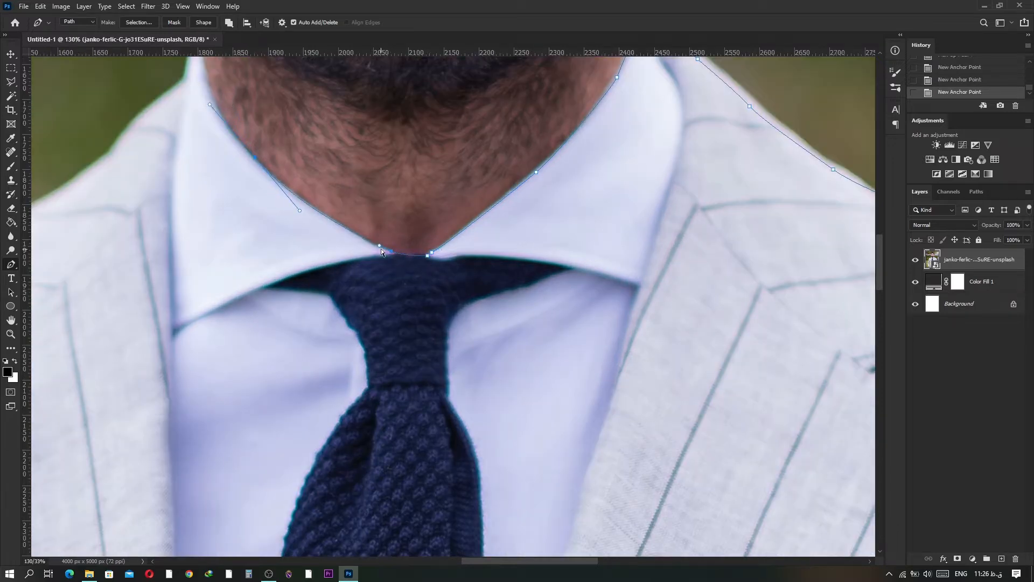
left_click_drag(256, 159, 252, 159)
left_click(252, 158, "alt")
left_click_drag(201, 87, 299, 225)
left_click_drag(297, 188, 299, 132)
left_click(297, 188, "alt")
- Continue the path from the collar tip down the sloping jacket shoulder on the bracelet side
left_click_drag(284, 211, 235, 250)
left_click(284, 212, "alt")
left_click(253, 240, "alt")
left_click_drag(210, 289, 354, 224)
left_click(209, 289, "alt")
left_click_drag(325, 238, 317, 246)
left_click_drag(218, 300, 209, 308)
- Trace the path over the end of the bracelet-side shoulder and onto the upper sleeve
left_click_drag(157, 337, 380, 274)
left_click(157, 337, "alt")
left_click_drag(357, 283, 310, 301)
left_click_drag(282, 296, 253, 307)
left_click_drag(175, 338, 162, 344)
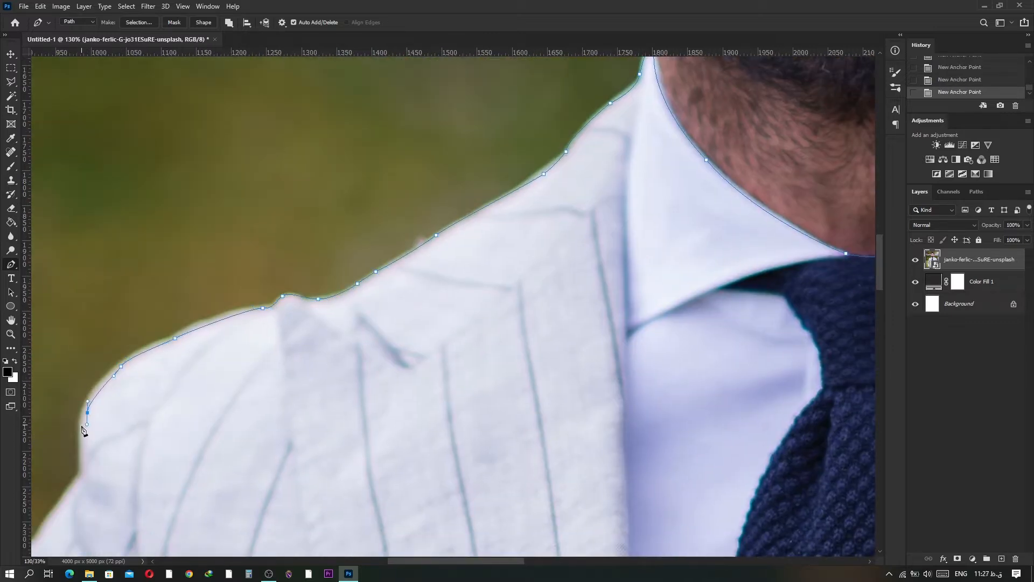
left_click_drag(83, 429, 219, 244)
left_click_drag(169, 341, 165, 350)
left_click_drag(141, 391, 138, 404)
- Follow the outer folds of the bracelet-side sleeve with the path from the upper arm down past the elbow
left_click_drag(206, 394, 221, 229)
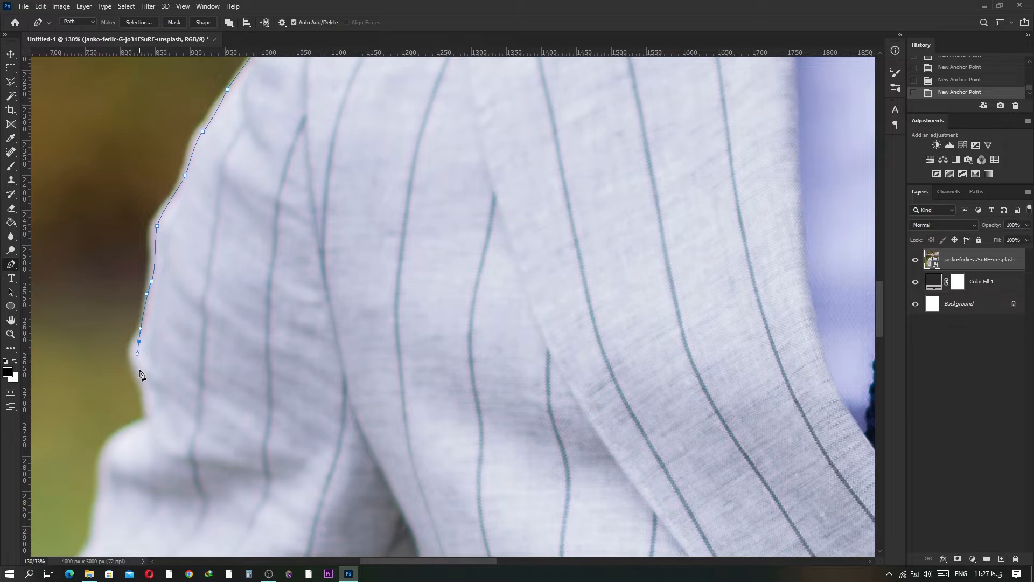
left_click_drag(102, 475, 164, 327)
left_click(102, 475, "alt")
left_click_drag(143, 371, 173, 275)
left_click_drag(173, 268, 170, 286)
left_click(175, 305)
left_click_drag(157, 347, 147, 360)
left_click(128, 386)
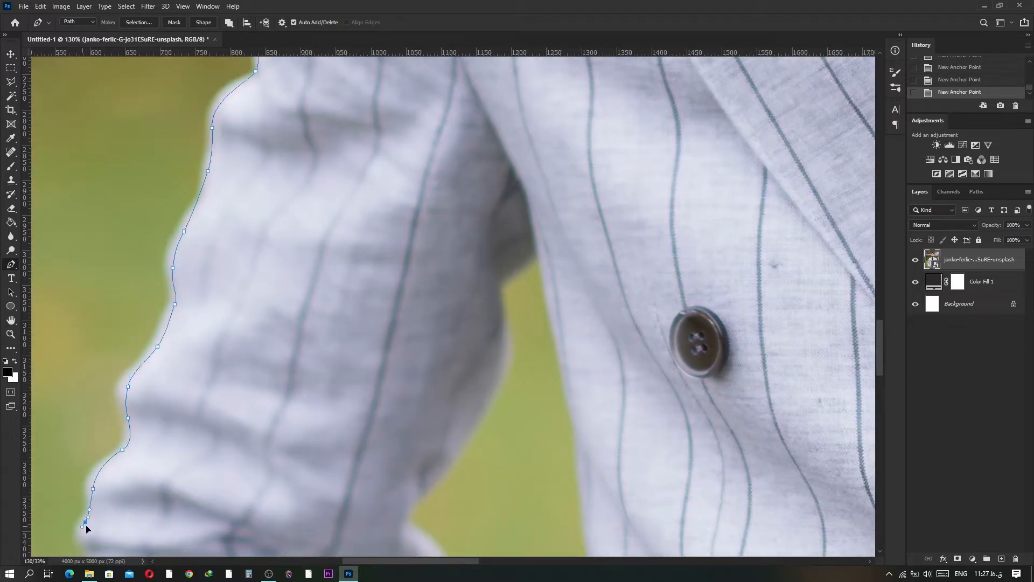
- Continue the path down the outer edge of the bracelet-side forearm sleeve
left_click_drag(87, 529, 122, 319)
left_click_drag(124, 341, 136, 353)
left_click(112, 429)
left_click_drag(115, 461, 123, 474)
left_click_drag(142, 441, 171, 193)
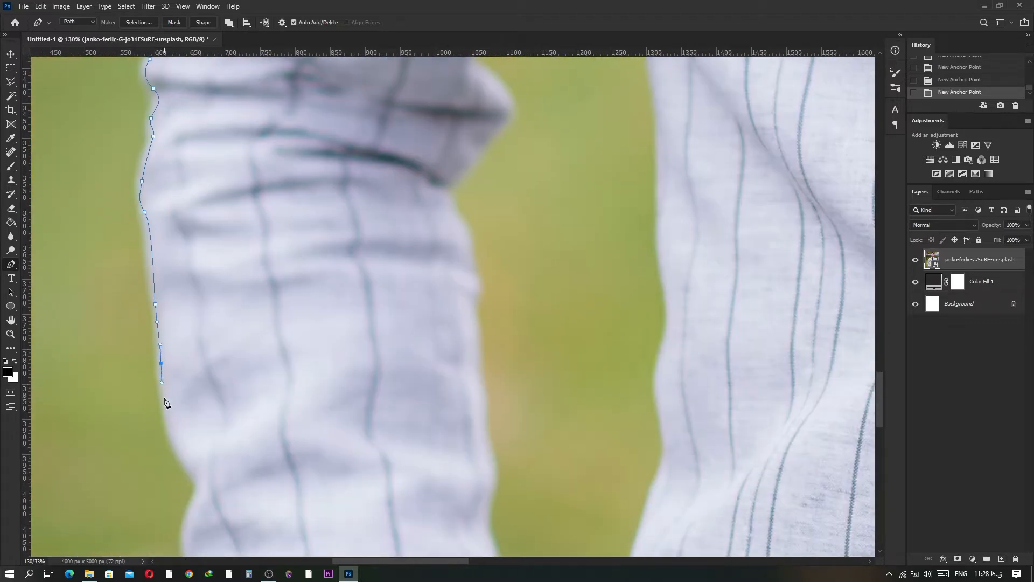
- Trace the lower sleeve, the shirt cuff and the bracelets with the path, correcting the misplaced anchor points
left_click_drag(199, 529, 199, 349)
left_click_drag(189, 376, 225, 449)
left_click_drag(225, 450, 176, 231)
left_click_drag(200, 344, 204, 393)
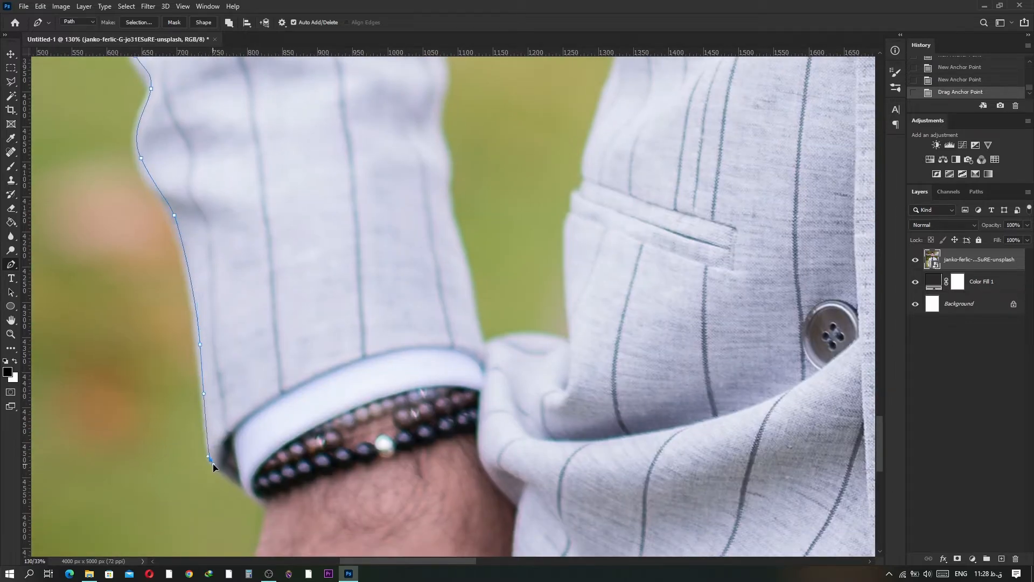
key("ctrl+z")
key("ctrl+z")
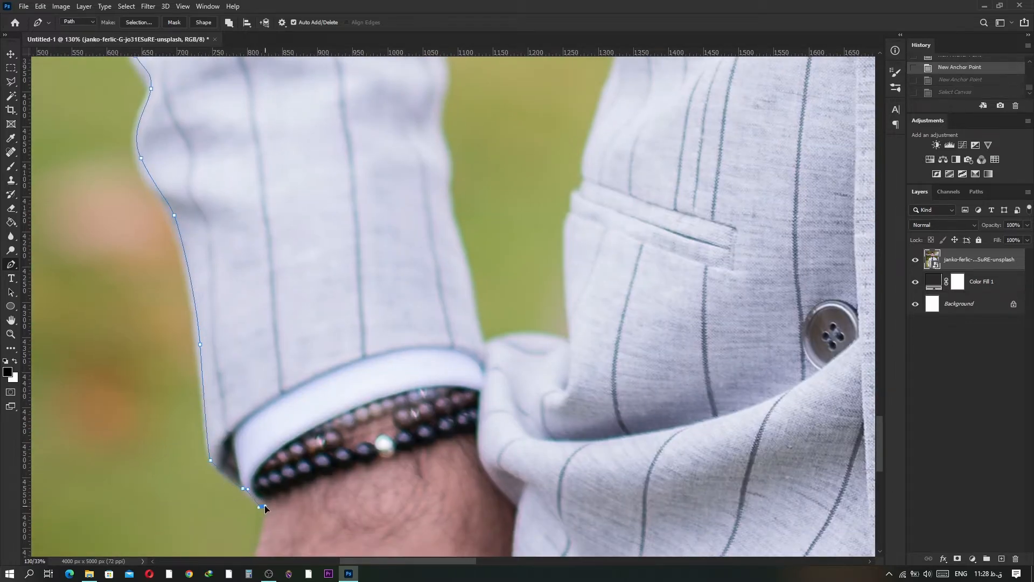
left_click(264, 508)
- Trace the bracelet-side hand to the photo's lower edge and close the path below the canvas at its starting point
left_click_drag(254, 539, 265, 307)
left_click(264, 369)
left_click(264, 370)
left_click(267, 398)
left_click_drag(259, 443, 266, 450)
left_click(378, 555)
left_click_drag(382, 558, 393, 419)
left_click_drag(803, 455, 587, 418)
key("ctrl+minus")
key("ctrl+minus")
left_click_drag(765, 404, 830, 407)
left_click_drag(867, 420, 358, 454)
left_click(592, 391)
key("ctrl+0")
- Convert the closed path into a selection and add it as a layer mask on the photo layer
left_click(958, 558)
key("ctrl+z")
right_click(456, 317)
left_click(485, 359)
left_click(572, 160)
left_click(957, 558)
- Start a new path at the armpit on the watch side and trace down the jacket's side inside the arm gap
scroll(615, 519, "up", 5)
left_click(502, 191)
left_click_drag(481, 375, 478, 428)
left_click(481, 375, "alt")
scroll(481, 437, "up", 7)
left_click(475, 371)
left_click_drag(486, 456, 487, 461)
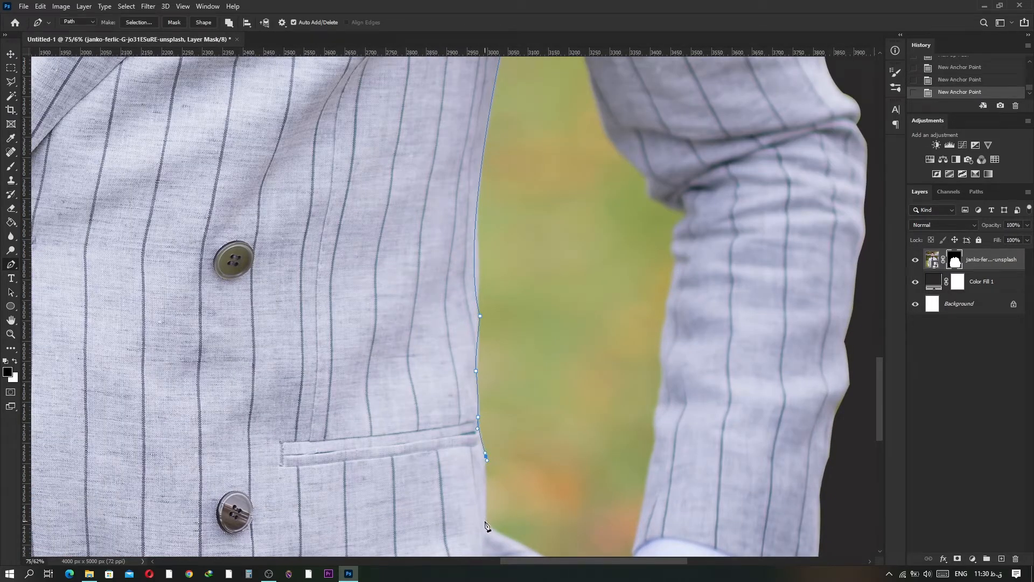
left_click(485, 525)
- Trace the jacket hem to the wrist and start up the inner edge of the watch-side cuff
left_click_drag(485, 525, 457, 380)
left_click(457, 380, "alt")
left_click_drag(553, 438, 603, 426)
left_click(553, 438, "alt")
left_click(608, 448)
key("ctrl+z")
scroll(608, 450, "up", 4)
left_click_drag(600, 415, 605, 386)
left_click_drag(608, 367, 609, 361)
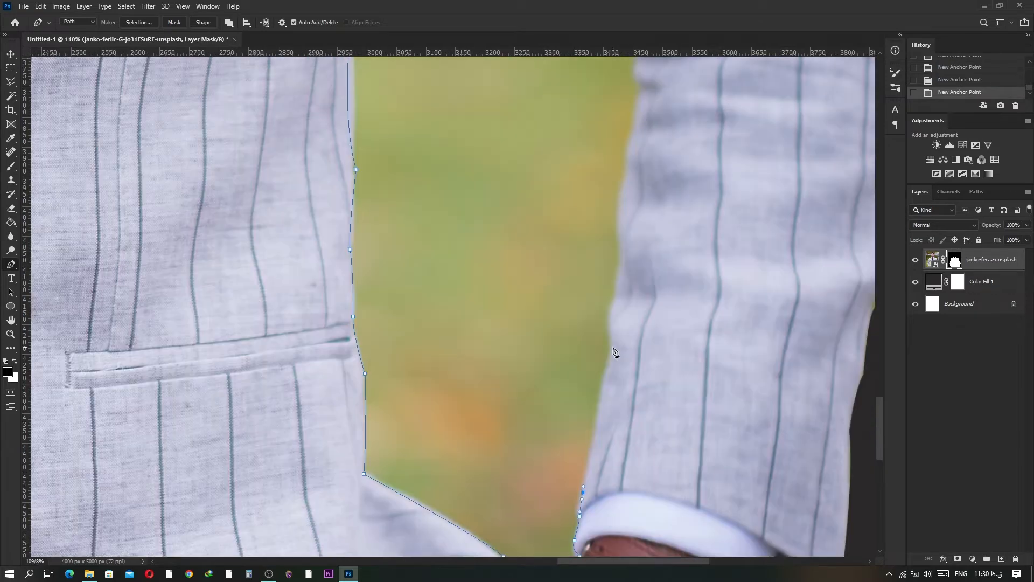
- Continue the gap path up the inner forearm sleeve, around the elbow crease and onto the upper arm
left_click_drag(613, 307, 615, 301)
left_click_drag(619, 282, 619, 274)
left_click_drag(622, 215, 626, 199)
left_click_drag(633, 156, 638, 137)
left_click_drag(642, 104, 642, 92)
left_click_drag(638, 82, 614, 320)
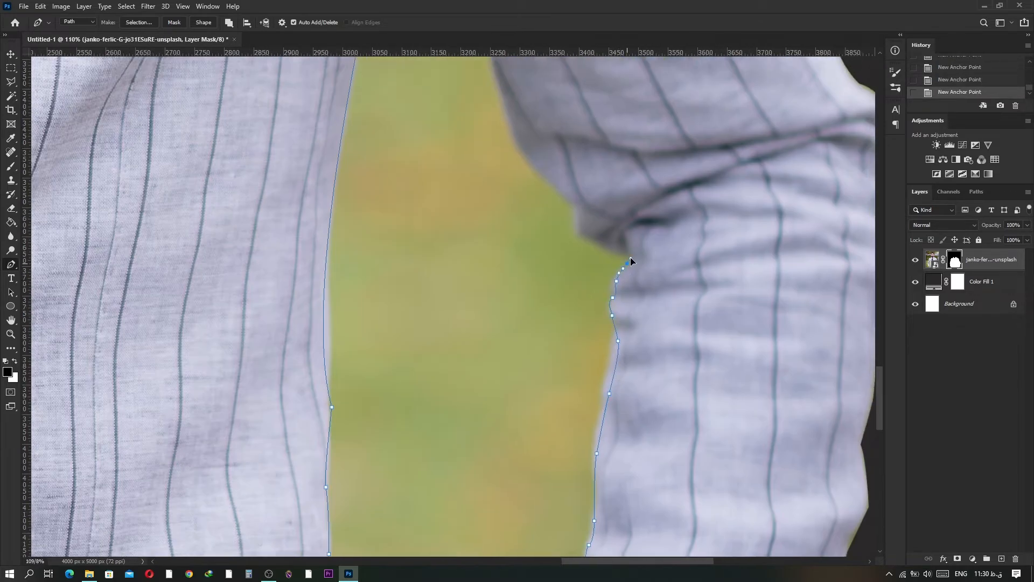
left_click_drag(500, 83, 496, 74)
- Close the arm-gap path at the armpit and convert it into a selection
left_click_drag(496, 73, 533, 230)
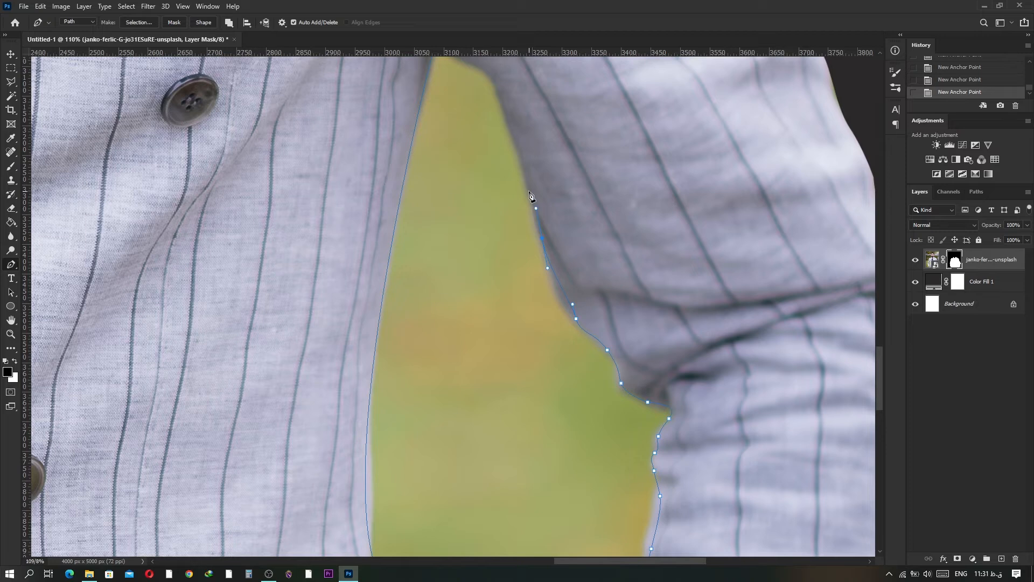
left_click_drag(523, 188, 521, 178)
left_click_drag(521, 179, 572, 306)
left_click_drag(539, 202, 529, 195)
left_click(479, 177)
scroll(516, 302, "down", 5)
right_click(516, 301)
left_click(544, 340)
left_click(572, 160)
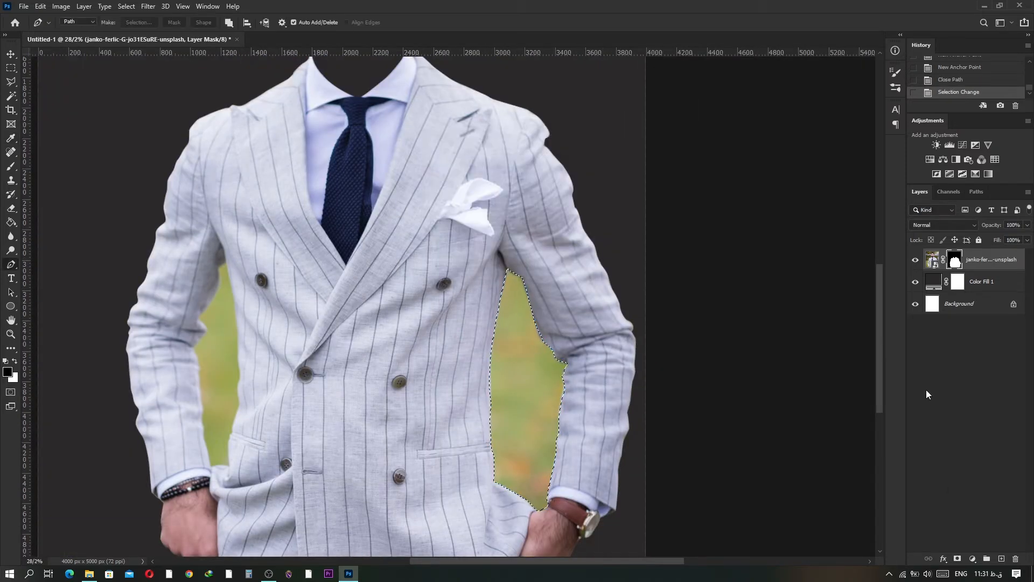
- Fill the selected watch-side arm gap with black on the suit layer's mask and clear the selection
key("g")
left_click(525, 350)
left_click(11, 264)
key("ctrl+d")
- Start a new Pen path at the armpit of the bracelet-side arm gap
left_click_drag(357, 394, 439, 321)
scroll(290, 201, "up", 6)
left_click(344, 157)
left_click_drag(328, 172, 323, 173)
key("ctrl+z")
left_click(321, 177)
key("ctrl+z")
key("ctrl+z")
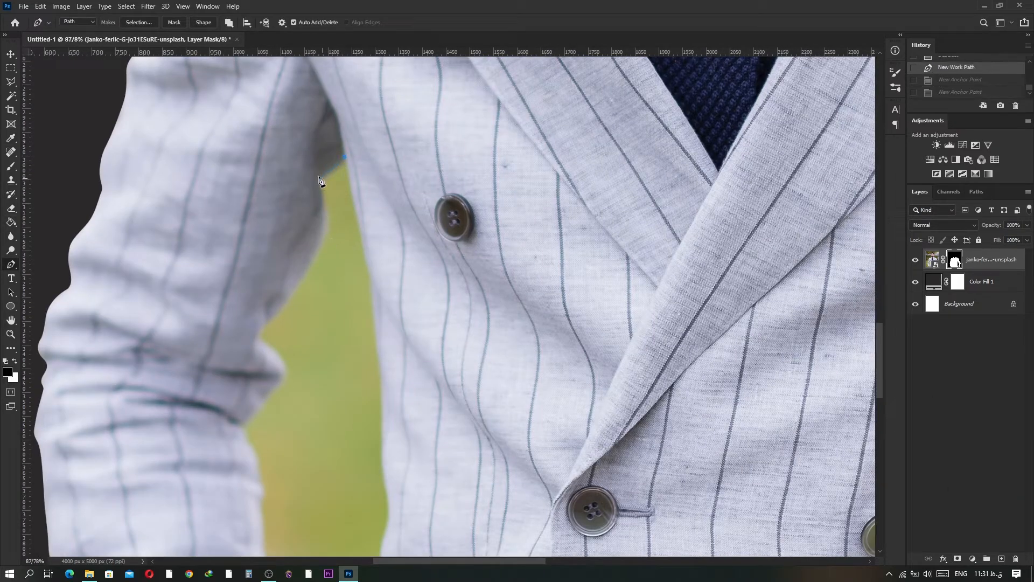
- Trace the bracelet-side gap down the inner sleeve, around the elbow crease and along the forearm
left_click(318, 176)
left_click_drag(325, 225, 322, 234)
left_click_drag(283, 302, 267, 318)
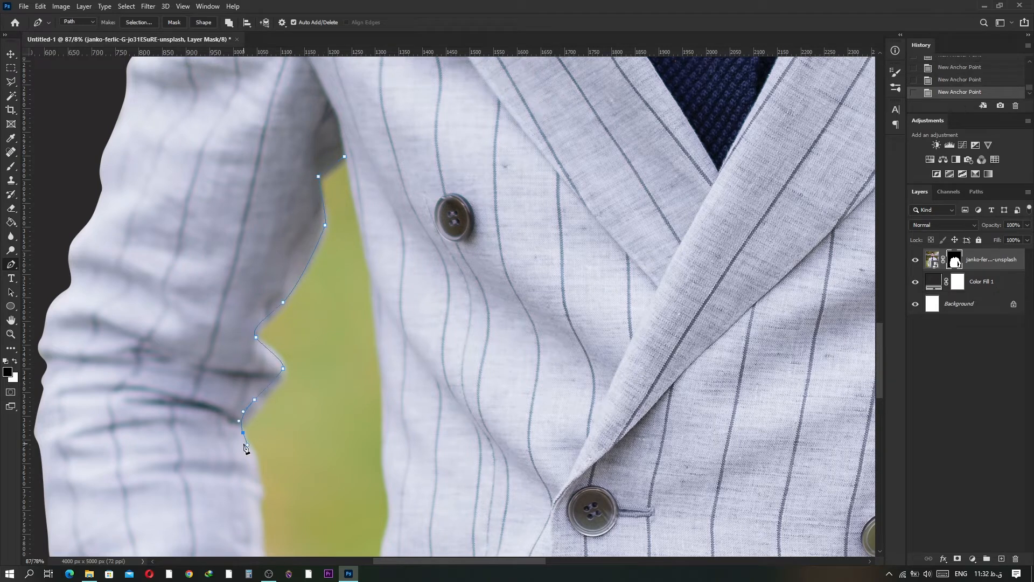
left_click_drag(259, 481, 259, 492)
left_click_drag(257, 523, 237, 245)
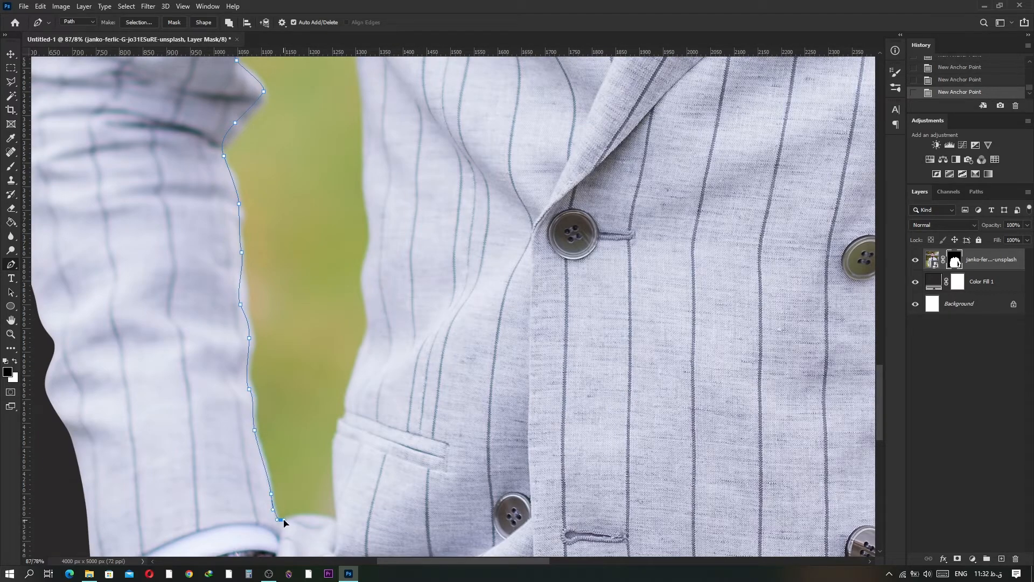
- Trace across the bottom of the bracelet-side gap and up the jacket's side, closing the path at the armpit
left_click(335, 521)
left_click_drag(334, 442, 336, 433)
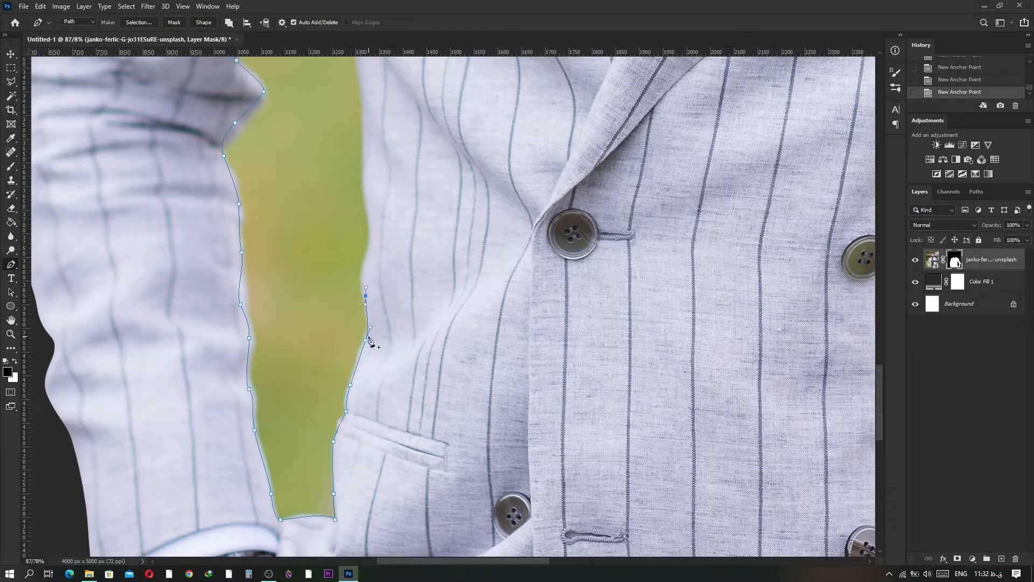
left_click_drag(368, 126, 366, 116)
left_click_drag(367, 117, 418, 389)
left_click_drag(411, 324, 410, 314)
left_click_drag(407, 279, 406, 269)
left_click_drag(400, 248, 398, 240)
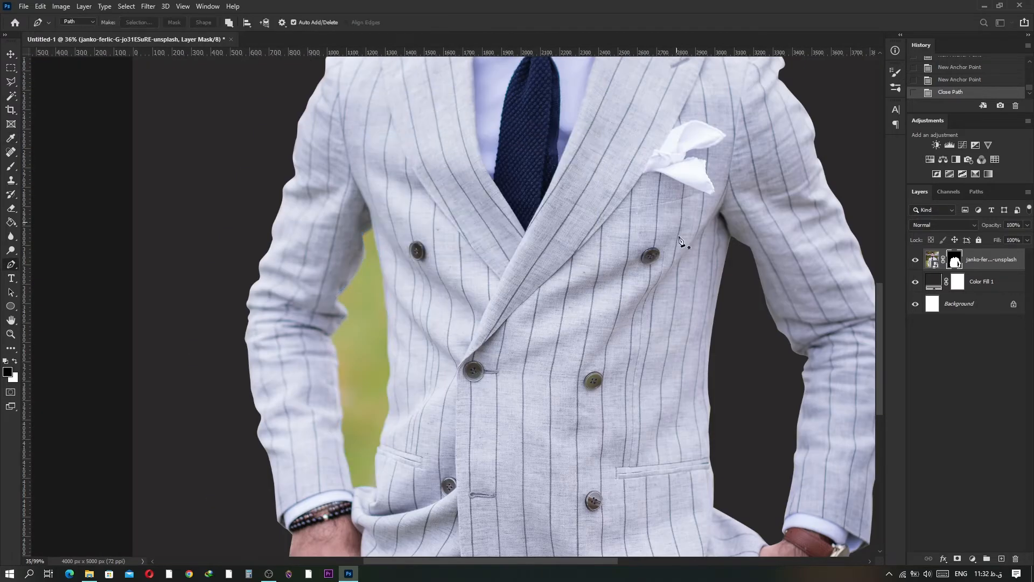
- Fill the bracelet-side arm gap with black on the layer mask and clear the selection
left_click(361, 356)
key("ctrl+minus")
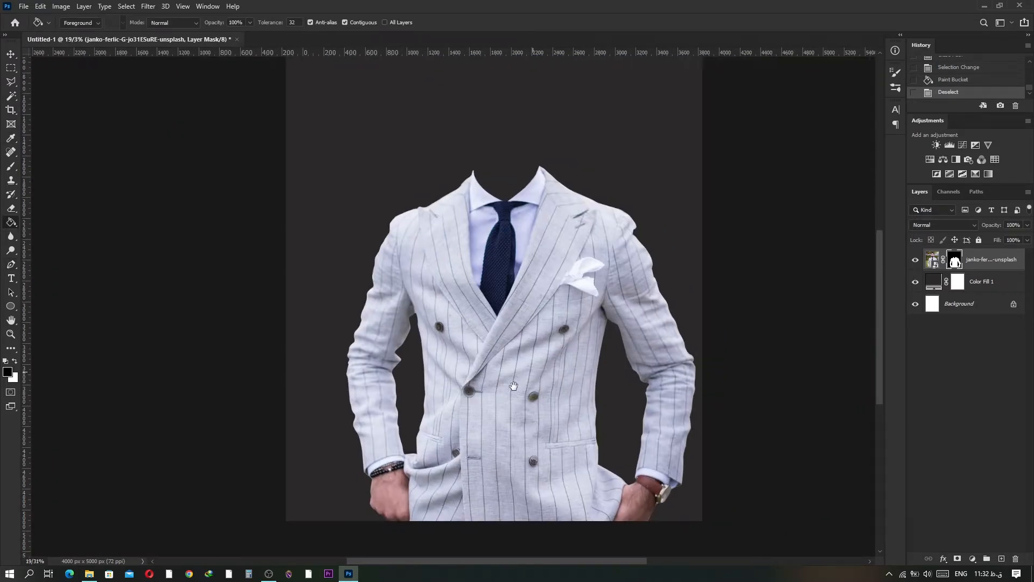
left_click_drag(513, 385, 493, 369)
- Refine the suit mask's edge in Select and Mask with an edge detection radius of 3 px
left_click(10, 82)
left_click(261, 24)
left_click_drag(889, 207, 904, 207)
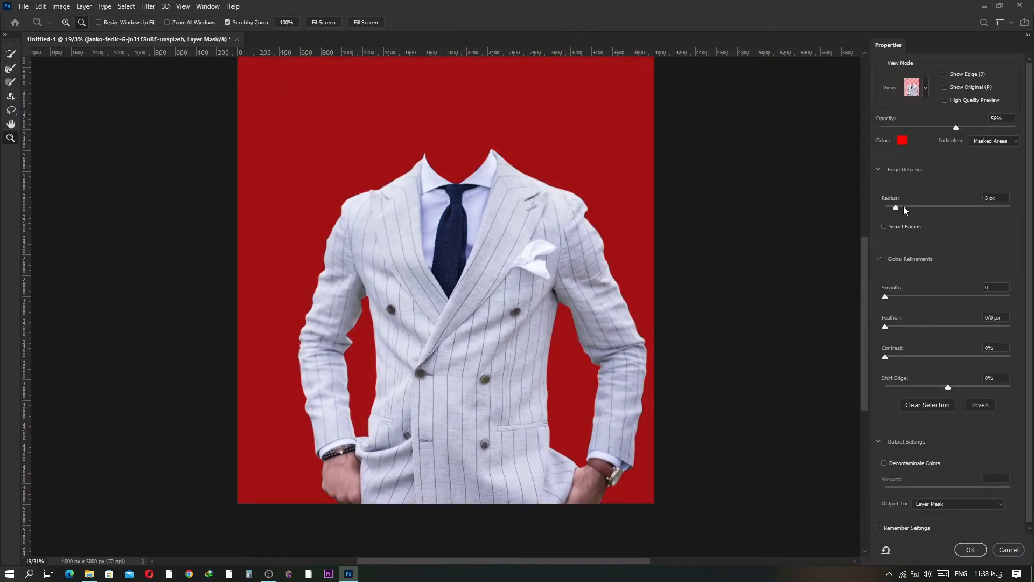
left_click(971, 549)
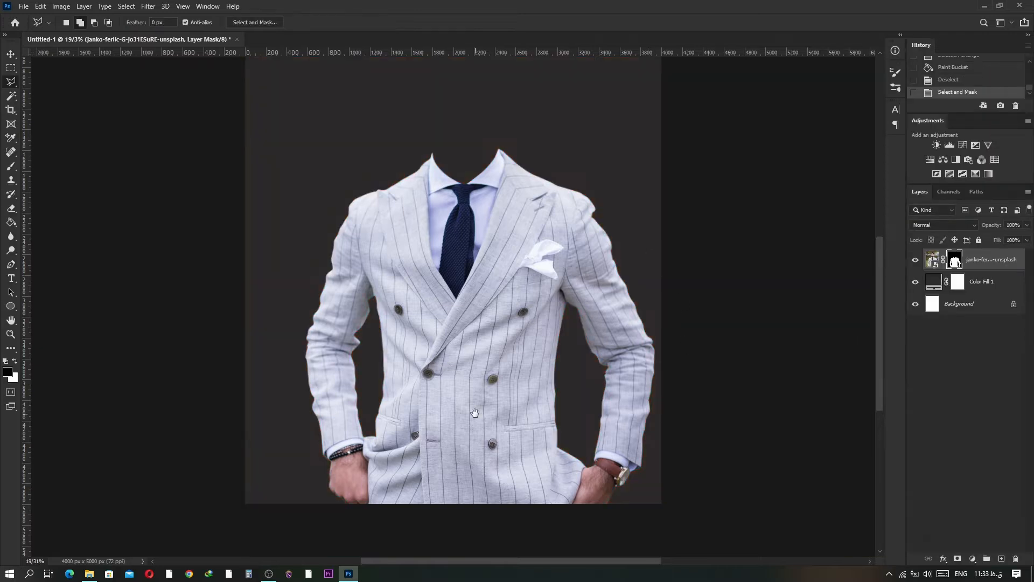
- Place the deer photo as an embedded smart object above the suit layer
left_click_drag(474, 413, 453, 390)
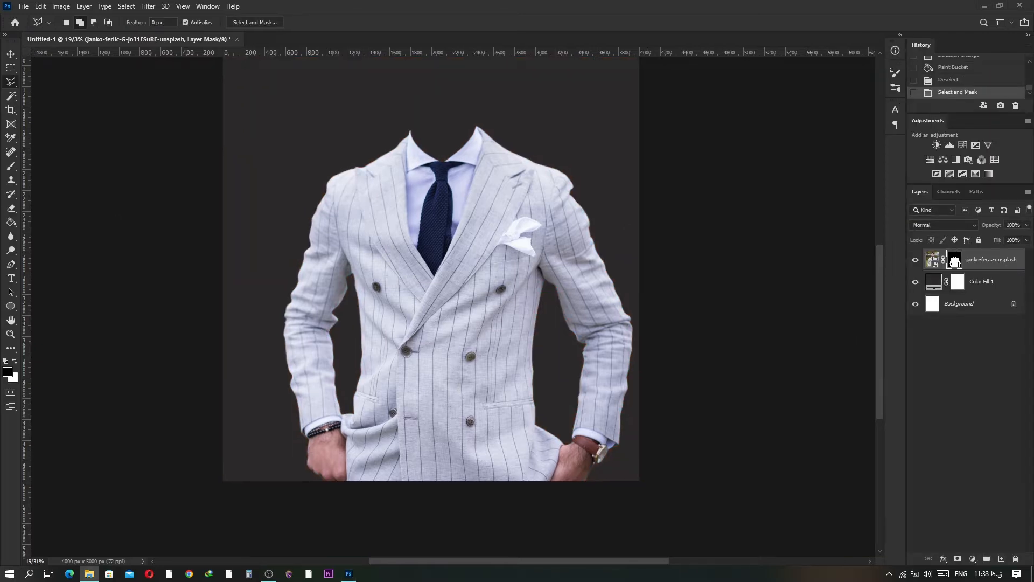
left_click_drag(954, 333, 411, 280)
left_click(515, 23)
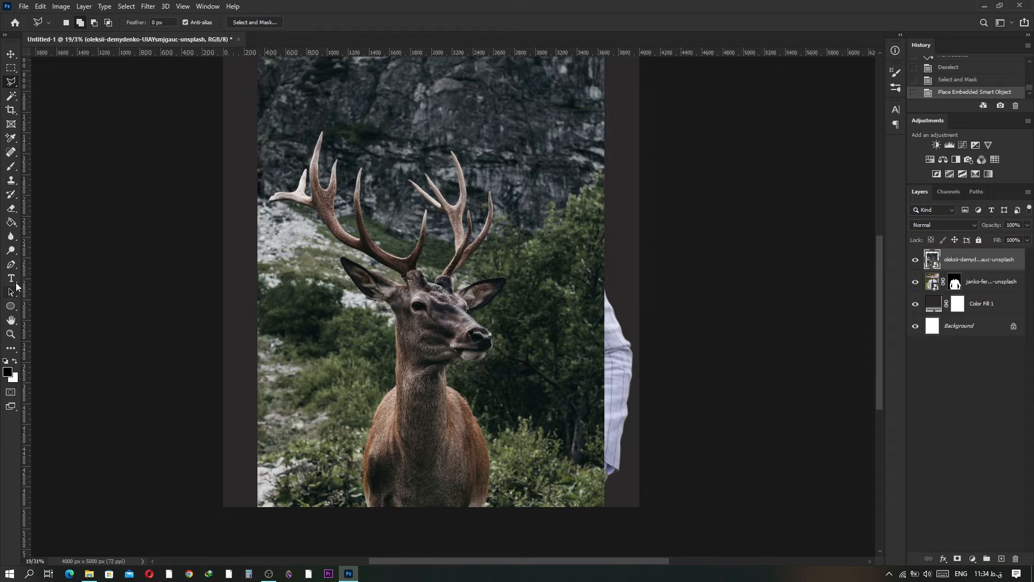
- Start a Pen path at the base of the deer's right-hand antler and trace up its outer edge
left_click(10, 264)
scroll(399, 272, "up", 10)
left_click(525, 352)
left_click_drag(530, 334, 537, 328)
left_click_drag(573, 294, 581, 283)
left_click_drag(608, 251, 618, 242)
- Continue the path up the outer edge of the right-hand antler's outermost tine
left_click_drag(659, 200, 705, 152)
left_click_drag(710, 145, 585, 316)
left_click_drag(613, 288, 622, 276)
left_click_drag(672, 175, 677, 162)
left_click_drag(678, 159, 640, 328)
left_click_drag(649, 295, 653, 284)
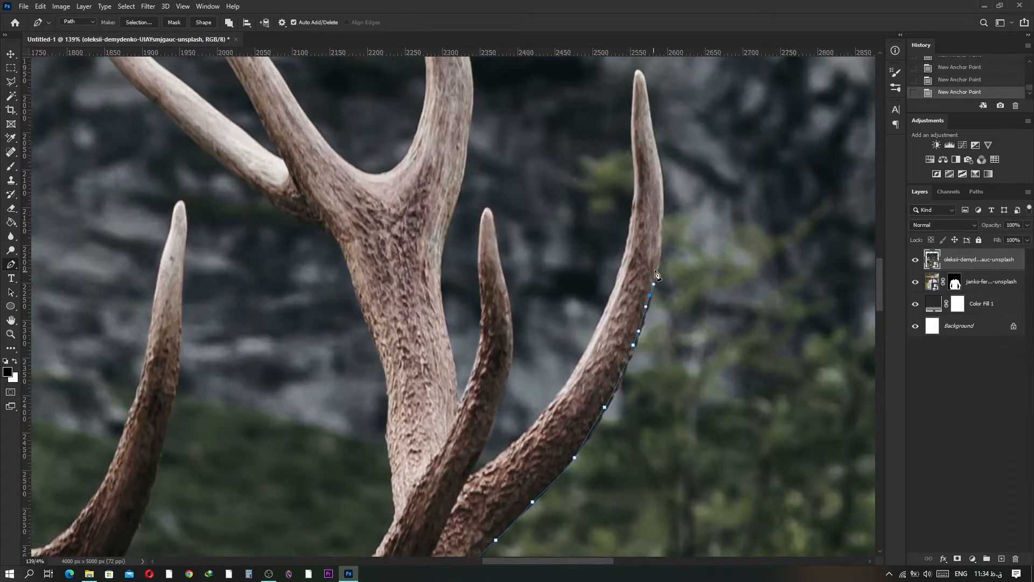
- Round the tip of the outermost tine and trace its inner edge down to the fork with the short tine
left_click(645, 81)
left_click_drag(632, 104, 637, 152)
left_click(632, 104, "alt")
key("ctrl+z")
left_click(633, 144)
left_click_drag(627, 245, 633, 257)
mouse_move(564, 389)
left_mouse_down()
mouse_move(533, 421)
mouse_move(492, 423)
mouse_move(506, 375)
left_mouse_up()
left_click(518, 439)
left_click(470, 478)
- Trace up the short tine, around its tip and back down to the right-hand antler's main beam
left_click(469, 477, "alt")
left_click(489, 436, "alt")
left_click_drag(511, 308, 501, 272)
left_click(510, 308, "alt")
left_click_drag(497, 236, 471, 254)
left_click(480, 223, "alt")
left_click_drag(480, 291, 482, 300)
left_click(468, 383, "alt")
left_click(459, 401)
- Continue the path up the outer edge of the right-hand antler's main beam, past the short tine
left_click_drag(453, 357, 449, 342)
left_click_drag(452, 214, 455, 208)
left_click_drag(476, 187, 473, 327)
scroll(445, 393, "up", 4)
left_click(443, 367, "ctrl")
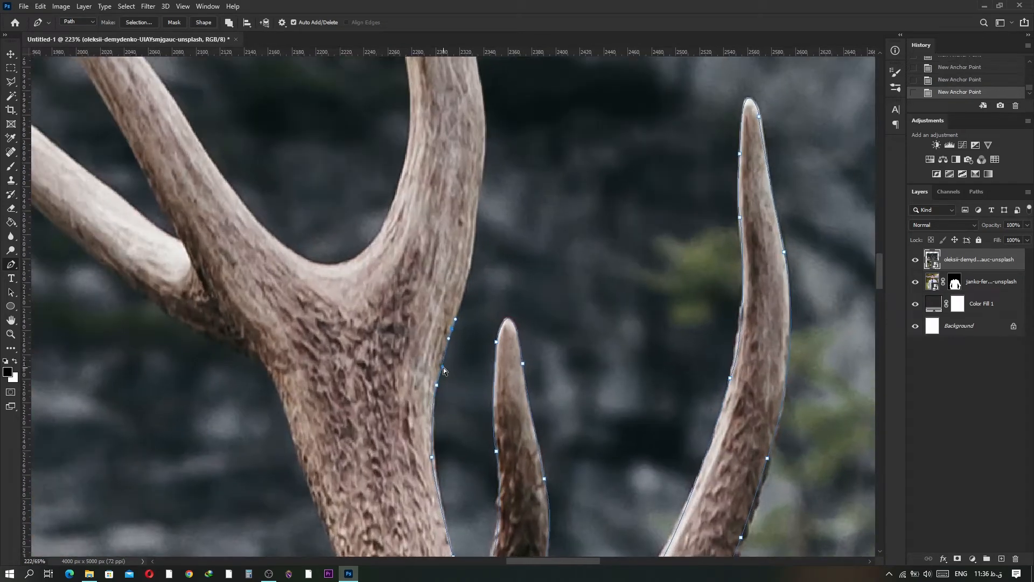
left_click_drag(474, 199, 474, 198)
left_click(476, 223, "alt")
- Trace the outer edge of the right-hand antler's tallest tine up toward its tip
left_click(485, 155)
left_click_drag(467, 107, 485, 249)
left_click(499, 238)
left_click_drag(483, 141, 522, 345)
left_click_drag(488, 200, 476, 181)
left_click(488, 199, "alt")
left_click_drag(430, 75, 482, 266)
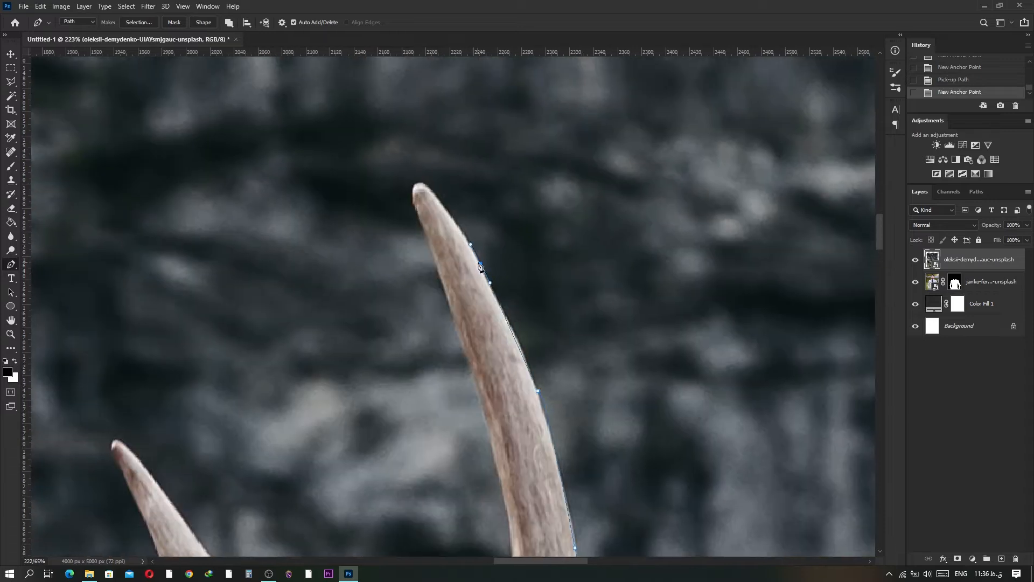
- Round the tip of the tallest tine and start down its inner edge, correcting the anchor points there
left_click_drag(429, 190, 443, 198)
left_click(429, 190, "alt")
left_click_drag(456, 331, 456, 331)
left_click(428, 244, "alt")
left_click(458, 324)
left_click_drag(428, 244, 430, 243)
left_click(457, 324)
left_click_drag(457, 325, 410, 141)
- Continue the path down the inner edge of the tallest tine, converting its anchor points for sharper direction changes
left_click_drag(447, 274, 456, 332)
left_click(448, 274, "alt")
left_click_drag(465, 369, 464, 383)
left_click(464, 369, "alt")
left_click_drag(471, 430, 474, 439)
left_click(471, 431, "alt")
- Trace the curved fork below the tallest tine and continue up the upper edge of the neighbouring tine
scroll(474, 245, "down", 5)
left_click_drag(475, 248, 467, 279)
left_click_drag(360, 373, 360, 374)
left_click(404, 369, "alt")
left_click_drag(294, 297, 241, 200)
left_click(294, 296, "alt")
left_click_drag(205, 164, 203, 141)
left_click(293, 295, "alt")
left_click_drag(149, 84, 147, 79)
- Round the neighbouring tine's tip and trace its lower edge down to the fork with the pale side tine
left_click_drag(180, 95, 324, 182)
left_click(323, 182, "alt")
left_click(398, 282, "ctrl")
left_click_drag(402, 305, 399, 281)
left_click_drag(278, 123, 271, 147)
left_click(271, 146, "alt")
left_click_drag(304, 213, 306, 222)
left_click_drag(359, 290, 363, 312)
left_click(378, 326)
- Trace the pale side tine along its upper edge, around its tip and back along its lower edge
left_click_drag(293, 265, 373, 318)
left_click(292, 265, "alt")
left_click_drag(279, 242, 265, 235)
left_click(279, 243, "alt")
left_click_drag(204, 177, 200, 167)
left_click_drag(133, 125, 189, 223)
left_click(119, 146, "alt")
left_click_drag(238, 276, 278, 307)
left_click_drag(319, 351, 240, 237)
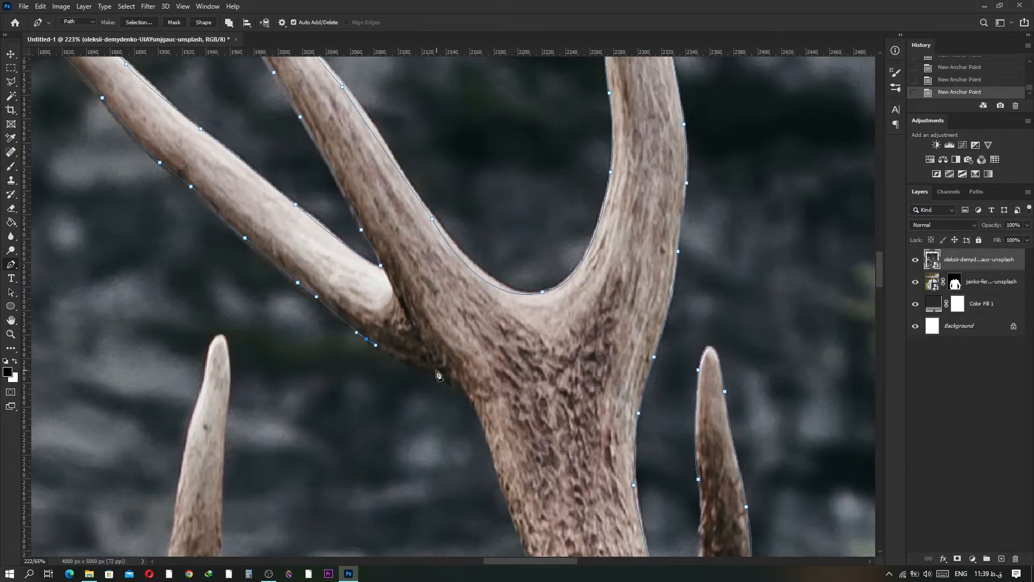
- Trace the inner edge of the right-hand antler's main beam from the pale tine down toward the antler's base
left_click_drag(443, 376, 454, 376)
left_click_drag(491, 472, 439, 354)
left_click(446, 356, "alt")
scroll(457, 254, "up", 1)
left_click_drag(462, 423, 465, 250)
left_click_drag(489, 309, 494, 326)
left_click_drag(499, 381, 500, 414)
mouse_move(501, 458)
left_mouse_down()
mouse_move(504, 483)
mouse_move(474, 221)
left_mouse_up()
left_click_drag(461, 281, 464, 293)
left_click_drag(464, 335, 457, 348)
left_click_drag(412, 418, 504, 232)
- Continue the path around the right-hand antler's furry base toward the top of the deer's head
left_click_drag(419, 352, 407, 369)
left_click(419, 352, "alt")
left_click_drag(378, 411, 333, 437)
left_click_drag(315, 448, 307, 456)
left_click_drag(296, 484, 295, 492)
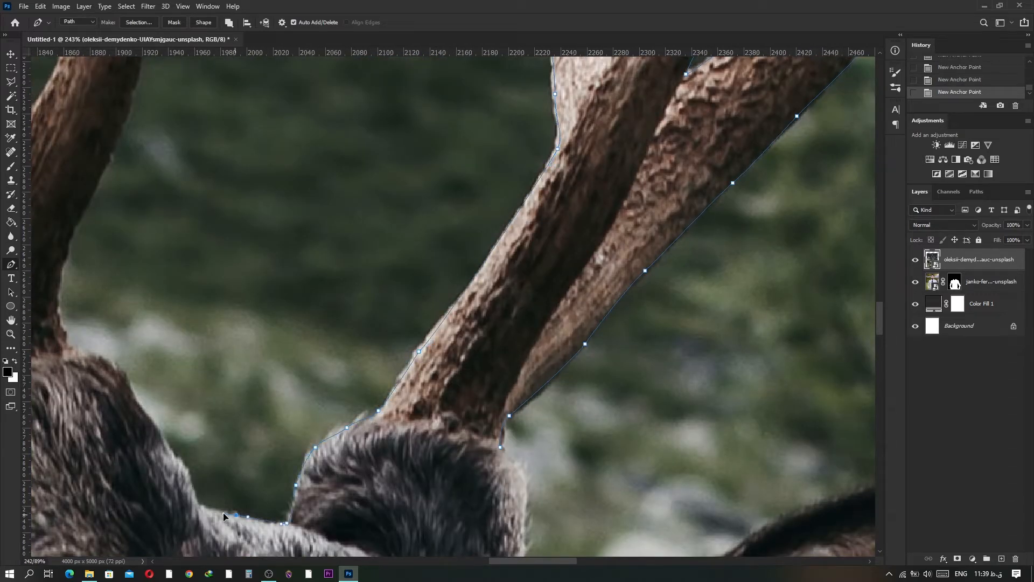
- Trace up the inner edge of the left-hand antler and its innermost tine toward the tip
left_click_drag(61, 272, 65, 233)
mouse_move(119, 263)
left_mouse_down()
mouse_move(201, 323)
mouse_move(308, 483)
left_mouse_up()
mouse_move(312, 341)
left_mouse_down()
mouse_move(319, 321)
mouse_move(298, 442)
left_mouse_up()
mouse_move(327, 317)
left_mouse_down()
mouse_move(330, 298)
mouse_move(309, 403)
left_mouse_up()
mouse_move(321, 300)
left_mouse_down()
mouse_move(321, 244)
mouse_move(344, 367)
mouse_move(326, 291)
left_mouse_up()
left_click(321, 299, "alt")
- Round the tip of the left-hand antler's innermost tine and trace its other edge down to the fork
left_click_drag(328, 212, 322, 191)
left_click(328, 212, "alt")
left_click_drag(307, 234, 296, 301)
left_click(306, 234, "alt")
left_click_drag(277, 353, 274, 377)
mouse_move(266, 452)
left_mouse_down()
mouse_move(261, 469)
mouse_move(330, 144)
left_mouse_up()
left_click_drag(302, 255, 295, 268)
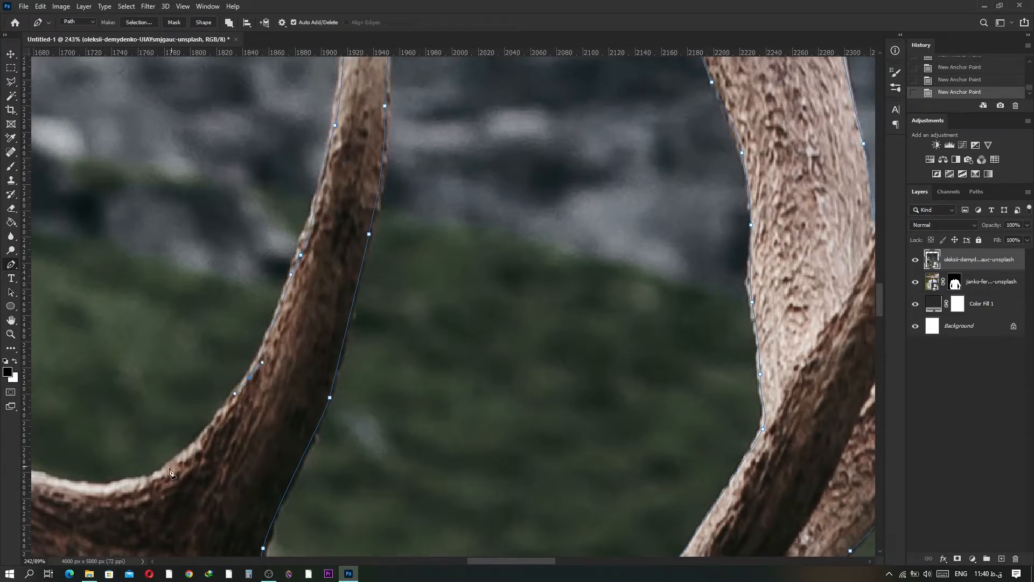
left_click(125, 485, "alt")
- Continue the path from the innermost tine's fork along the upper edge of the left-hand antler's main beam
left_click_drag(121, 469, 412, 454)
left_click_drag(168, 397, 58, 321)
left_click_drag(413, 473, 388, 477)
left_click(239, 446)
left_click_drag(160, 394, 159, 396)
left_click_drag(173, 341, 468, 428)
left_click_drag(311, 356, 344, 340)
key("ctrl+z")
key("ctrl+z")
key("ctrl+z")
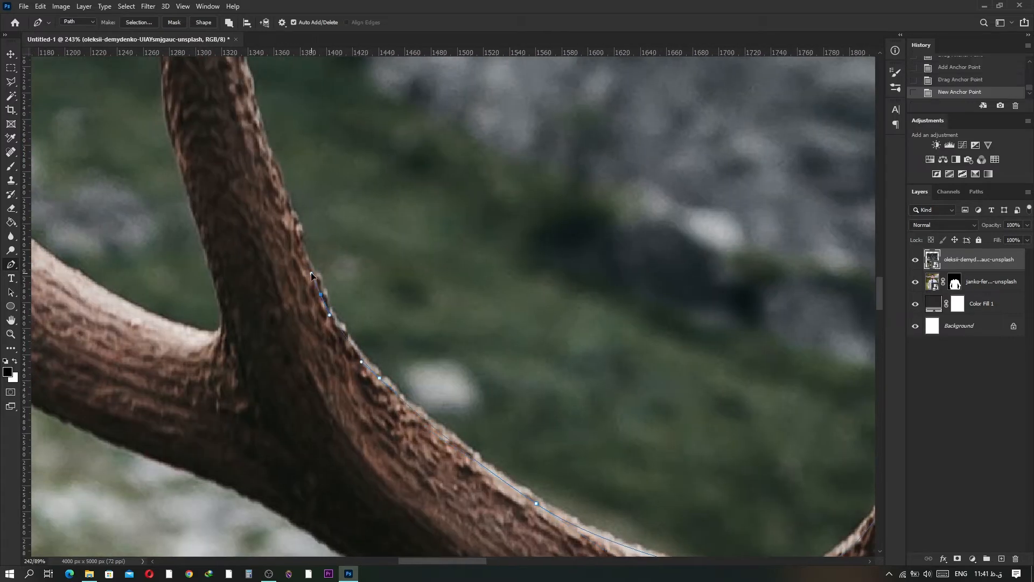
- Trace the path from the main beam up the inner edge of the left-hand antler's second tine
left_click_drag(322, 306, 302, 259)
left_click_drag(302, 242, 360, 391)
left_click_drag(318, 264, 307, 224)
left_click_drag(307, 225, 337, 404)
left_click_drag(318, 285, 314, 265)
left_click_drag(308, 243, 312, 418)
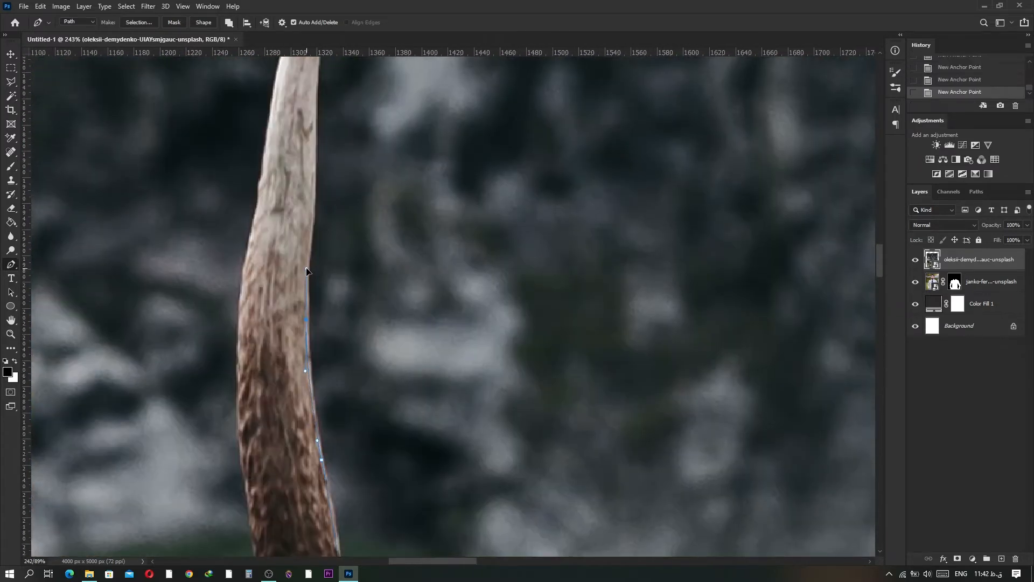
- Continue the path to the tip of the left-hand antler's second tine and curve it around the point
left_click_drag(319, 281, 335, 432)
left_click_drag(331, 299, 355, 449)
left_click_drag(348, 386, 351, 364)
left_click_drag(354, 326, 356, 315)
left_click_drag(360, 280, 369, 377)
left_click_drag(372, 373, 335, 423)
left_click(357, 362, "alt")
- Trace the second tine's other edge down to its fork and onto the upper edge of the main beam
left_click_drag(322, 465, 319, 479)
left_click_drag(328, 490, 333, 310)
left_click_drag(313, 387, 310, 399)
left_click_drag(302, 434, 300, 450)
left_click_drag(292, 509, 291, 525)
left_click_drag(291, 525, 337, 391)
left_click_drag(340, 463, 308, 294)
left_click_drag(331, 367, 335, 382)
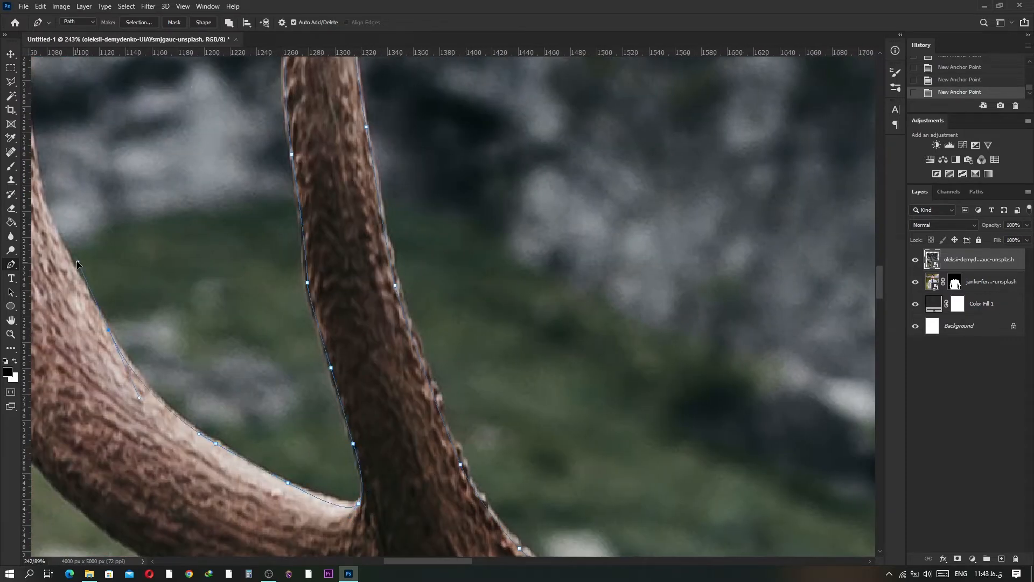
- Continue the path up the inner edge of the main beam and the third tine toward the tine's tip
scroll(128, 294, "down", 4)
left_click(114, 318, "alt")
left_click_drag(118, 304, 329, 422)
left_click_drag(273, 301, 258, 229)
left_click(274, 300, "alt")
left_click_drag(297, 241, 311, 385)
left_click_drag(299, 304, 348, 433)
left_click(299, 304, "alt")
left_click_drag(323, 336, 327, 223)
left_click(323, 337, "alt")
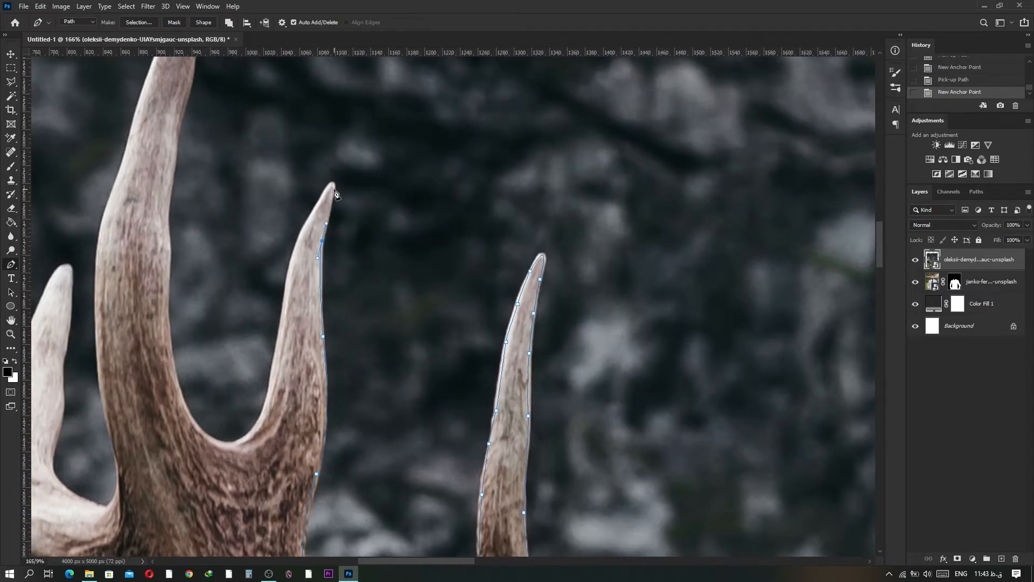
- Round the pointed tip of the left-hand antler's third tine with a curved anchor point
left_click(334, 188, "alt")
scroll(308, 213, "up", 7)
left_click_drag(330, 187, 302, 239)
left_click(330, 187, "alt")
- Trace the third tine's outer edge down into the U-shaped fork beside the tall tine
left_click_drag(272, 314, 269, 336)
left_click_drag(289, 389, 307, 189)
left_click_drag(272, 247, 269, 268)
left_click_drag(258, 330, 253, 352)
left_click_drag(237, 398, 228, 420)
left_click_drag(198, 446, 185, 451)
- Carry the path out of the U-shaped fork and up the inner edge of the tall fourth tine
left_click_drag(72, 301, 143, 414)
left_click_drag(133, 321, 129, 249)
left_click_drag(130, 249, 173, 365)
left_click(172, 276, "alt")
left_click_drag(173, 277, 210, 415)
left_click_drag(218, 309, 226, 245)
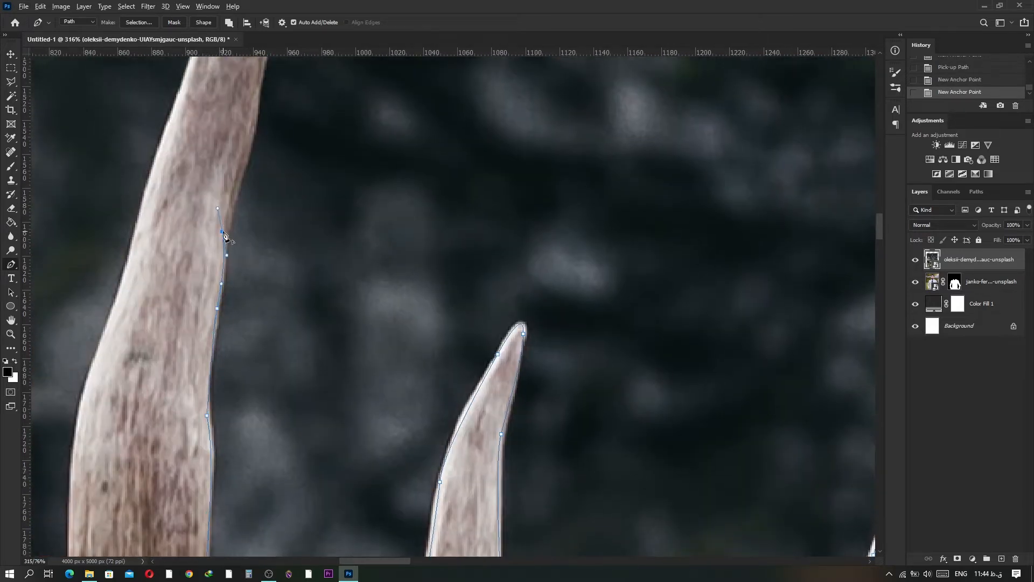
- Continue the path along the tall tine's upper part and curve it around the tip
left_click(224, 265, "alt")
left_click_drag(242, 165, 221, 306)
left_click_drag(223, 315, 232, 263)
left_click_drag(245, 199, 248, 177)
left_click_drag(256, 117, 280, 376)
left_click_drag(287, 319, 282, 282)
left_click(256, 333, "alt")
- Trace the outer edge of the tall tine downward from its tip, undoing the last misplaced point
left_click_drag(235, 337, 231, 347)
left_click_drag(211, 398, 206, 412)
left_click_drag(194, 449, 188, 465)
left_click_drag(183, 474, 268, 194)
left_click_drag(256, 248, 252, 261)
key("ctrl+z")
- Continue down the tall tine's outer edge toward the fork with the pale outermost tine
left_click_drag(209, 402, 192, 433)
left_click(228, 339)
left_click_drag(186, 472, 203, 230)
left_click_drag(196, 315, 195, 337)
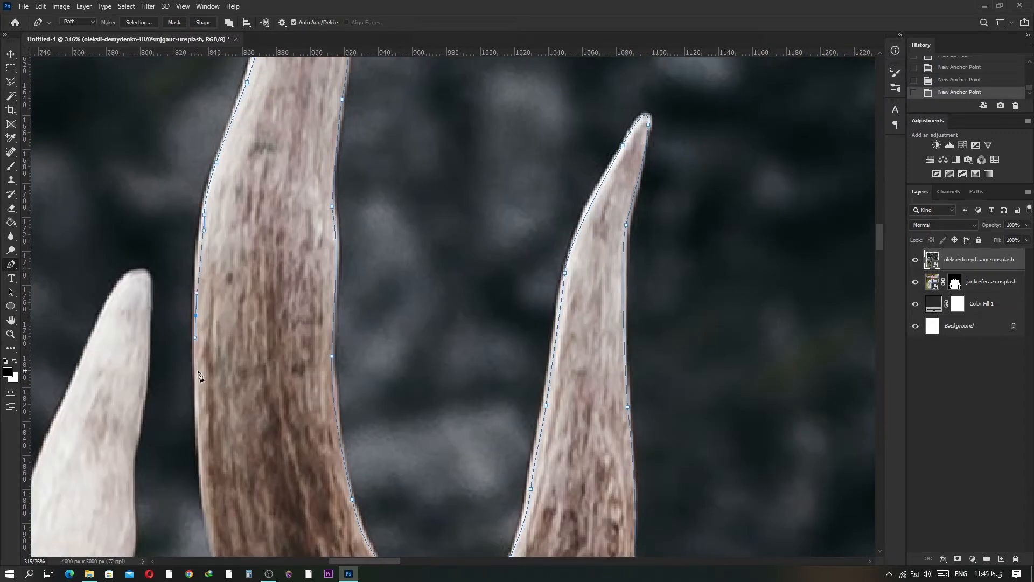
left_click_drag(216, 504, 185, 347)
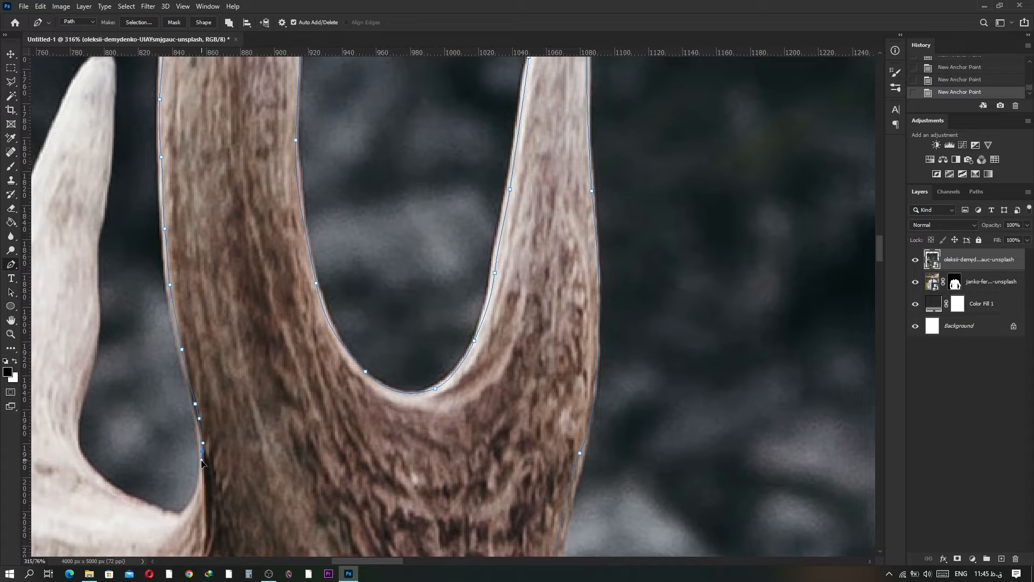
left_click_drag(73, 446, 67, 425)
left_click_drag(83, 376, 106, 282)
left_click_drag(90, 466, 87, 469)
left_click_drag(109, 512, 126, 505)
left_click_drag(60, 470, 75, 408)
key("ctrl+z")
key("ctrl+z")
key("ctrl+z")
key("ctrl+z")
key("ctrl+z")
- Trace the path up the inner edge of the pale outermost tine and around its rounded tip
left_click_drag(98, 323, 94, 301)
left_click_drag(108, 165, 109, 131)
left_click_drag(108, 131, 131, 344)
left_click_drag(135, 280, 134, 268)
left_click_drag(81, 335, 53, 415)
left_click_drag(111, 389, 201, 247)
left_click(171, 192, "alt")
- Trace the outermost tine's outer edge down to where it meets the antler's pale sideways branch
left_click(133, 271)
key("ctrl+z")
left_click(135, 274)
left_click_drag(109, 360, 266, 297)
left_click(110, 359, "alt")
left_click_drag(199, 374, 182, 377)
- Continue the path along the pale sideways branch's upper edge and around its blunt end to the underside
left_click_drag(82, 386, 78, 434)
left_click(296, 383, "alt")
left_click(105, 395, "alt")
left_click_drag(59, 442, 33, 461)
left_click_drag(33, 461, 404, 379)
left_click_drag(420, 446, 505, 443)
left_click(420, 446, "alt")
left_click_drag(813, 467, 555, 420)
mouse_move(732, 473)
left_mouse_down()
mouse_move(815, 557)
mouse_move(880, 543)
mouse_move(868, 543)
left_mouse_up()
scroll(491, 440, "down", 4)
key("ctrl+z")
left_click_drag(297, 330, 321, 338)
mouse_move(406, 354)
left_mouse_down()
mouse_move(426, 388)
mouse_move(455, 370)
left_mouse_up()
key("ctrl+z")
key("ctrl+z")
key("ctrl+z")
left_click_drag(531, 397, 547, 408)
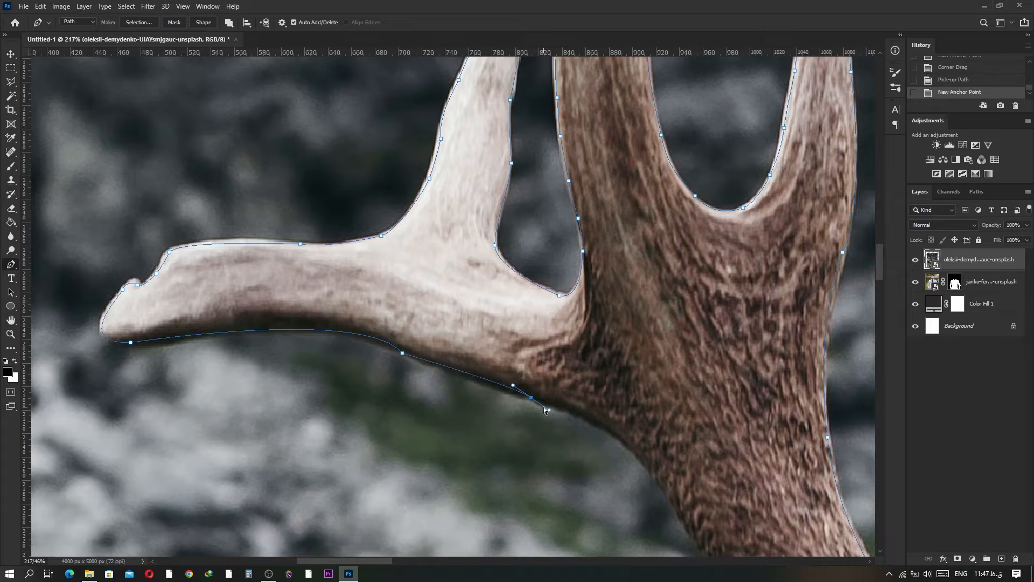
key("ctrl+z")
key("ctrl+z")
key("ctrl+z")
key("ctrl+z")
- Trace the underside of the pale sideways branch toward the main beam and adjust the anchor point at its blunt end
left_click_drag(384, 344, 430, 375)
left_click_drag(130, 342, 132, 346, "ctrl")
left_click(384, 343)
left_click(384, 344, "alt")
left_click_drag(554, 402, 568, 410)
mouse_move(654, 465)
left_mouse_down()
mouse_move(673, 492)
mouse_move(431, 217)
left_mouse_up()
- Continue the path down the outer edge of the left-hand antler's main beam, replacing the misplaced points
left_click(406, 181, "alt")
left_click_drag(479, 297, 511, 325)
left_click(479, 297, "alt")
left_click(529, 368)
left_click_drag(591, 446, 607, 460)
key("ctrl+z")
key("ctrl+z")
left_click_drag(540, 385, 561, 412)
left_click_drag(641, 500, 303, 250)
- Trace the underside of the main beam to the antler's base at the deer's head
mouse_move(500, 340)
left_mouse_down()
mouse_move(556, 361)
mouse_move(300, 185)
left_mouse_up()
left_click_drag(383, 243, 400, 254)
left_click_drag(461, 293, 489, 312)
left_click_drag(636, 385, 650, 392)
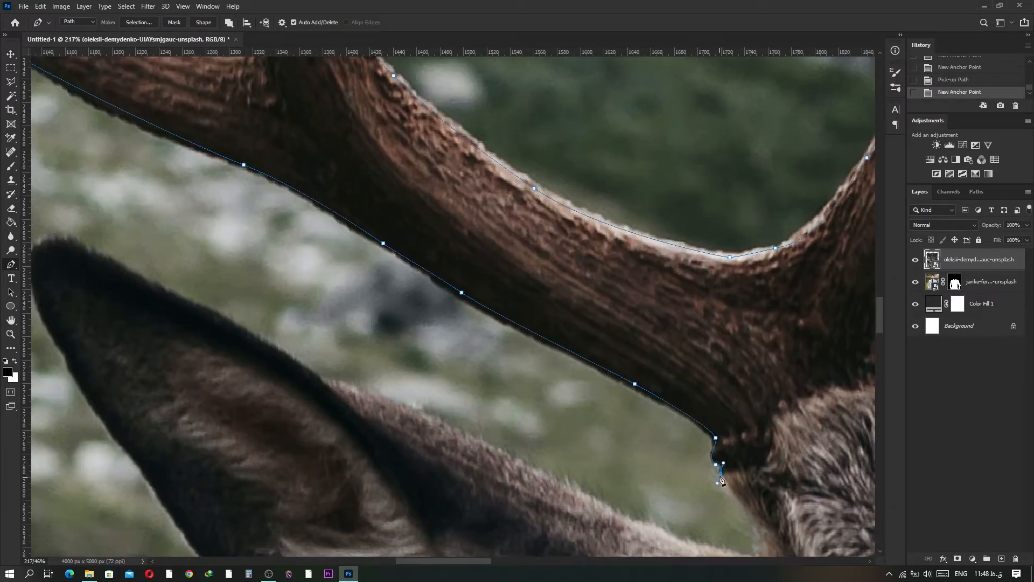
left_click_drag(717, 483, 718, 483)
left_click(721, 473, "alt")
- Carry the path from the antler's base along the upper edge of the left-hand ear and around its tip
scroll(721, 473, "up", 2)
left_click_drag(720, 473, 523, 297)
left_click_drag(531, 318, 541, 326)
mouse_move(256, 270)
left_mouse_down()
mouse_move(220, 255)
mouse_move(464, 399)
left_mouse_up()
left_click_drag(377, 334, 356, 327)
left_click(326, 324)
left_click_drag(222, 268, 458, 396)
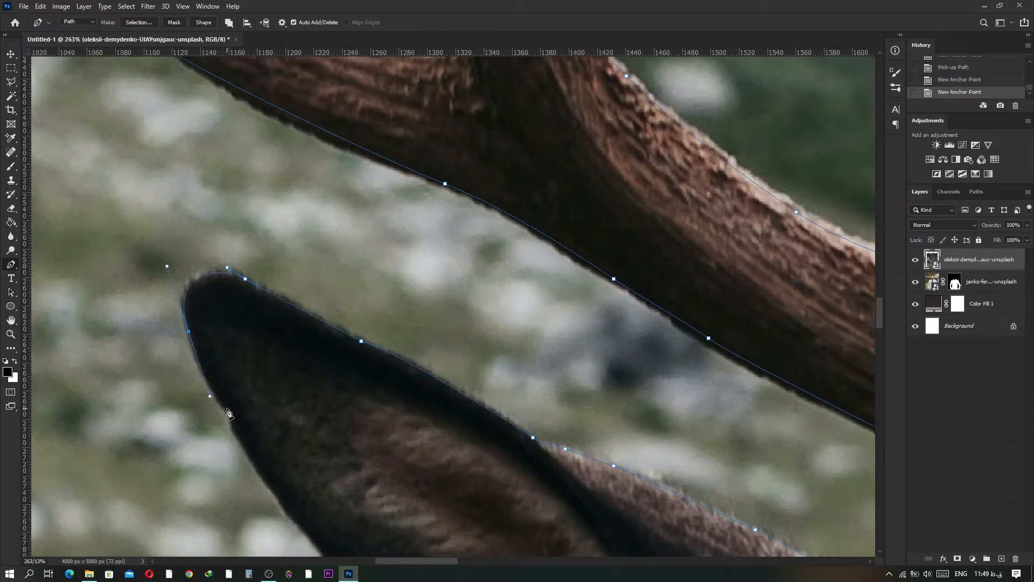
- Trace the lower edge of the left-hand ear from its tip toward its base
left_click_drag(247, 452, 178, 301)
left_click_drag(234, 374, 242, 388)
left_click_drag(276, 432, 293, 452)
left_click_drag(293, 452, 156, 226)
left_click_drag(349, 422, 433, 468)
left_click(349, 422, "alt")
- Continue the path past the base of the left-hand ear and down the side of the deer's cheek
left_click_drag(523, 488, 552, 493)
left_click_drag(588, 507, 610, 519)
left_click_drag(640, 520, 434, 348)
left_click_drag(449, 386, 463, 413)
left_click_drag(463, 413, 372, 253)
left_click_drag(418, 318, 423, 328)
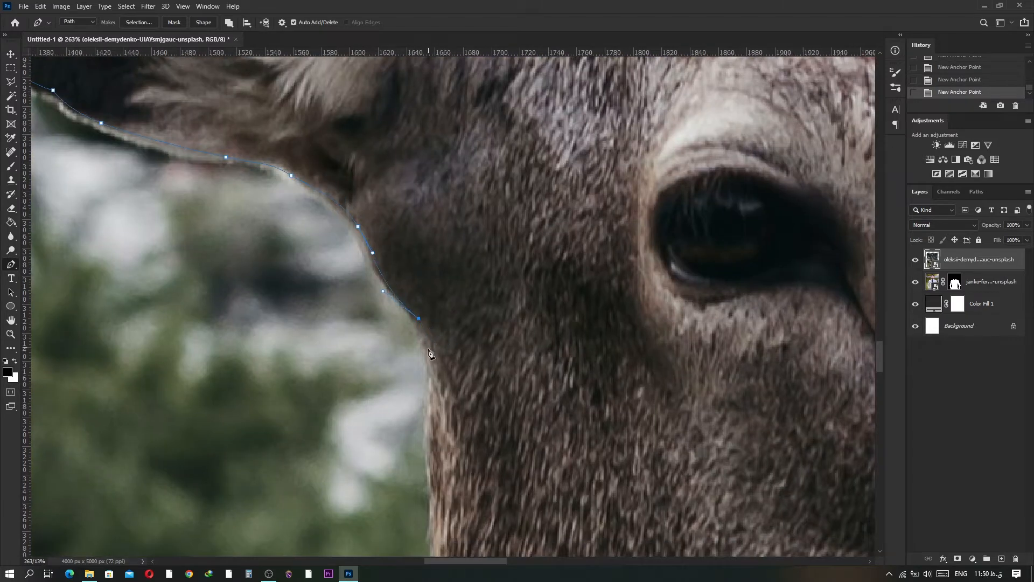
- Trace the left-hand edge of the deer's neck down to where it meets the chest
left_click(439, 428)
left_click(436, 466)
scroll(462, 427, "down", 5)
scroll(414, 307, "up", 4)
left_click_drag(411, 436, 376, 249)
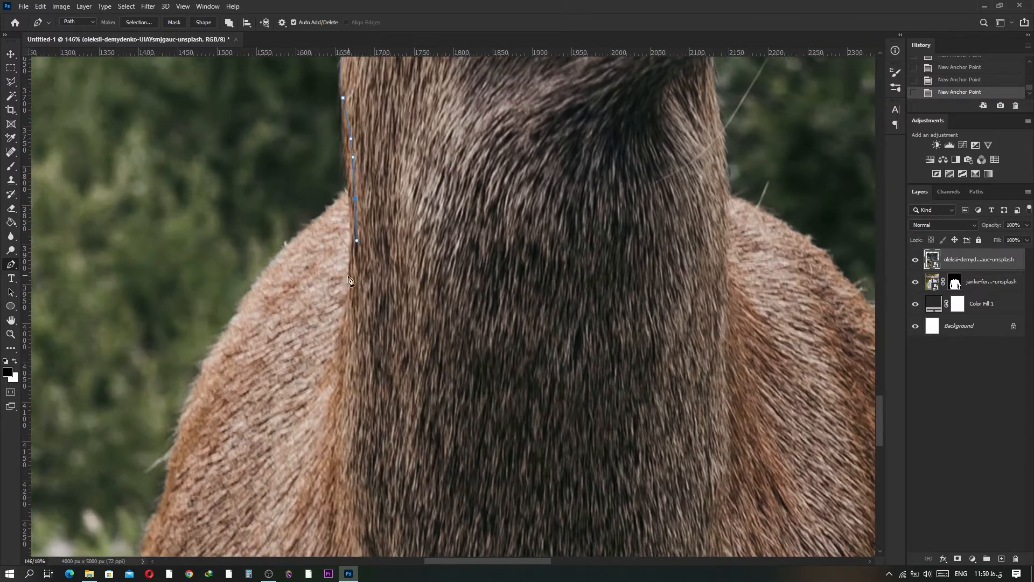
scroll(339, 443, "down", 3)
scroll(573, 161, "down", 3)
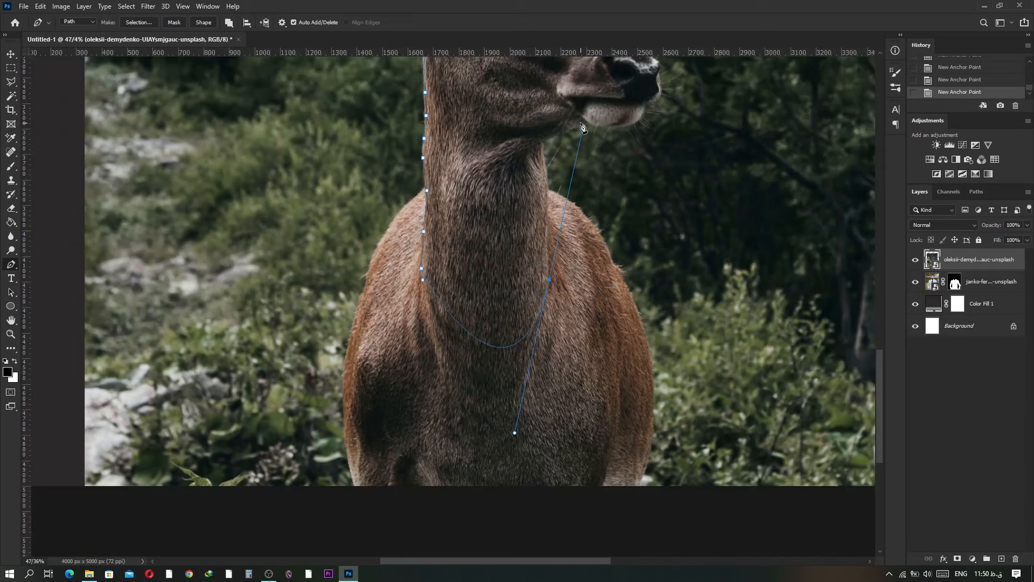
- Curve the path across the base of the neck and up to the neck's right-hand edge
left_click_drag(590, 109, 587, 109)
key("ctrl+z")
key("ctrl+z")
left_click_drag(550, 289, 610, 69)
scroll(544, 218, "up", 6)
key("ctrl+z")
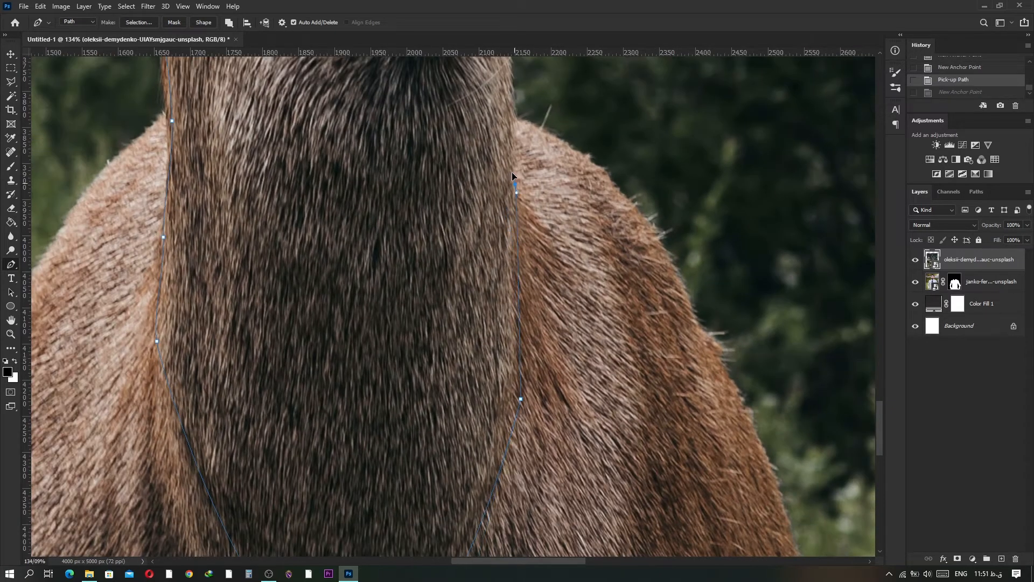
- Trace the right-hand edge of the neck up to the throat, along the jaw and around the chin
scroll(514, 159, "up", 3)
left_click_drag(515, 271, 512, 252)
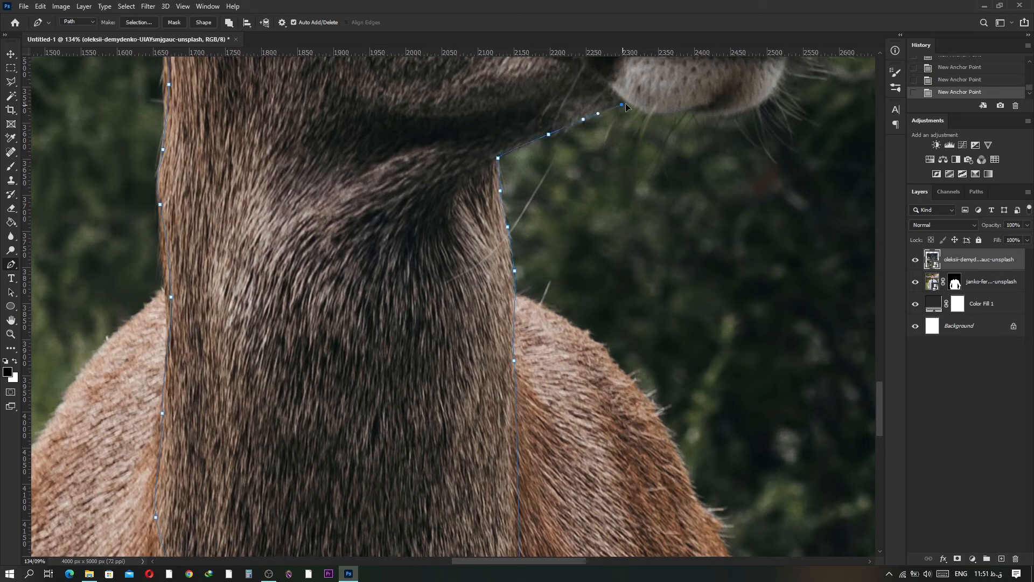
left_click_drag(762, 102, 645, 299)
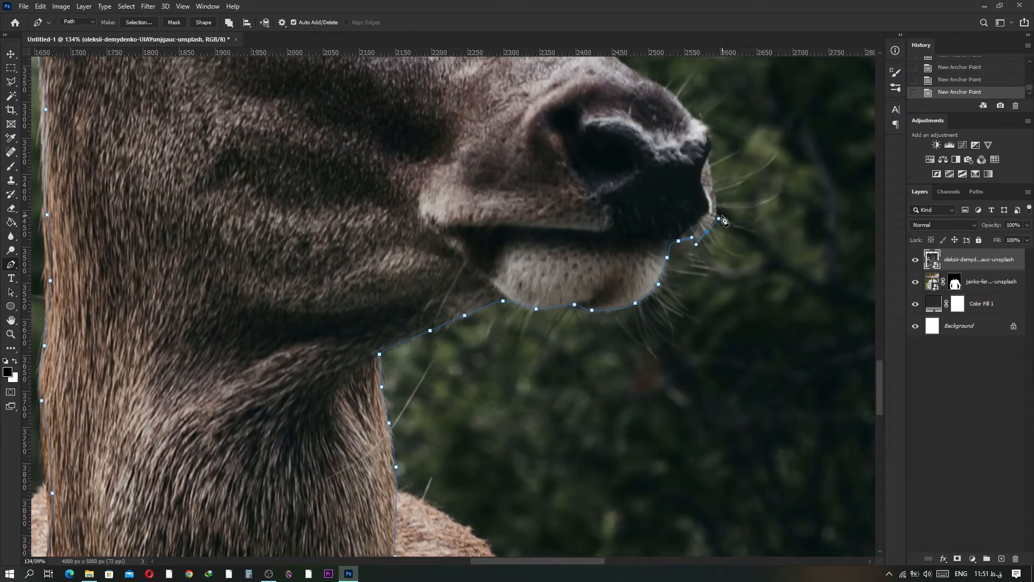
- Carry the path around the nose and up the bridge of the muzzle toward the base of the right-hand ear
left_click_drag(663, 171, 494, 329)
left_click(533, 282)
left_click(429, 203)
left_click_drag(379, 157, 373, 153)
left_click_drag(374, 151, 288, 335)
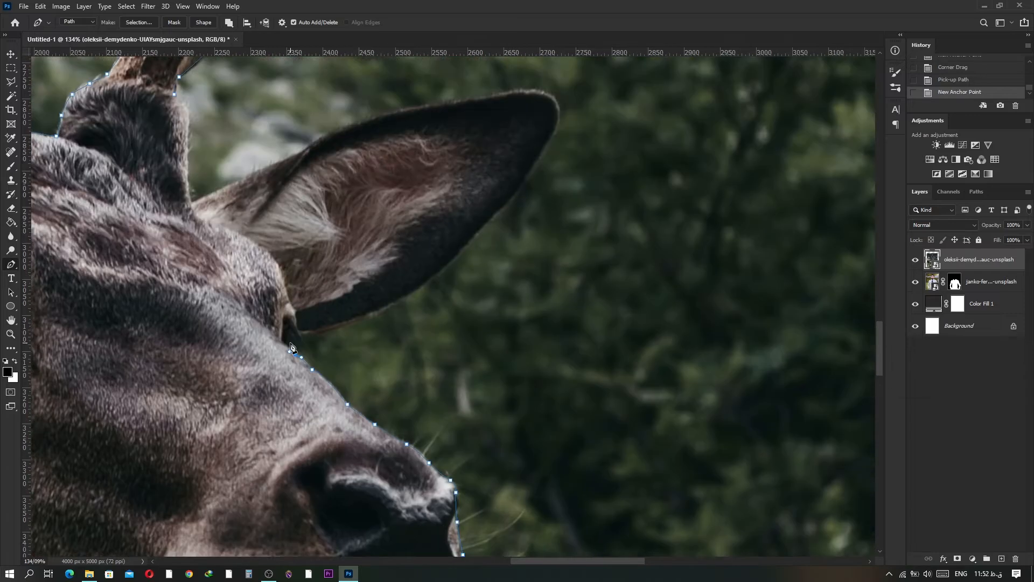
- Trace the lower edge of the right-hand ear out to its tip
scroll(289, 333, "up", 1)
left_click_drag(513, 191, 523, 181)
left_click_drag(547, 147, 559, 133)
mouse_move(559, 133)
left_mouse_down()
mouse_move(505, 215)
mouse_move(467, 343)
left_mouse_up()
left_click_drag(495, 291, 495, 287)
- Trace the upper edge of the right-hand ear from its tip back toward the head
left_click_drag(432, 261, 393, 268)
left_click(432, 260, "alt")
left_click_drag(251, 302, 166, 344)
left_click(251, 303, "alt")
scroll(172, 351, "up", 3)
left_click_drag(173, 352, 401, 320)
left_click_drag(479, 270, 477, 268)
left_click(326, 337)
- Close the path along the furry base of the right-hand antler and mask the deer photo with the resulting selection
left_click_drag(257, 370, 245, 354)
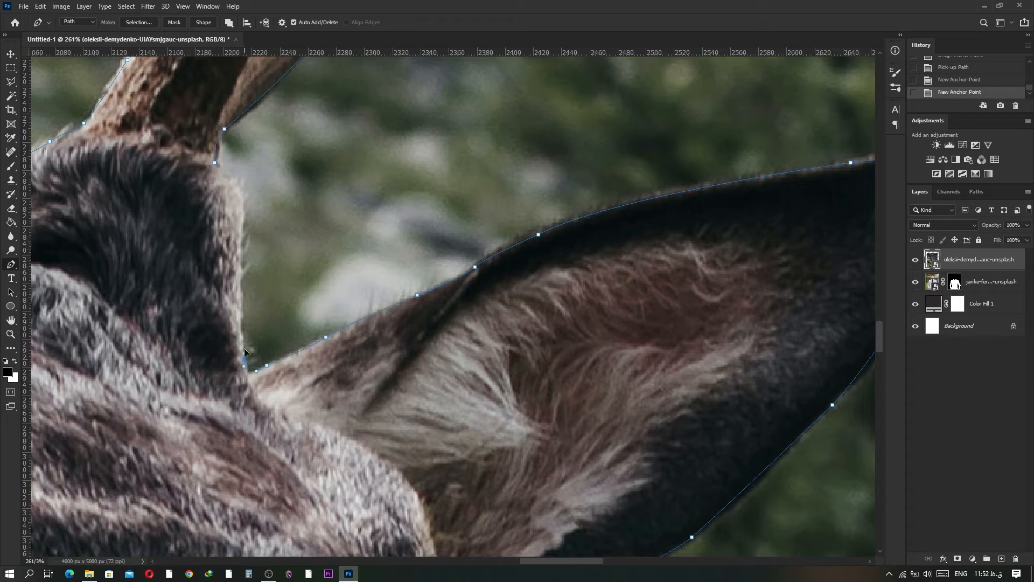
left_click(241, 287, "alt")
left_click_drag(242, 240, 243, 224)
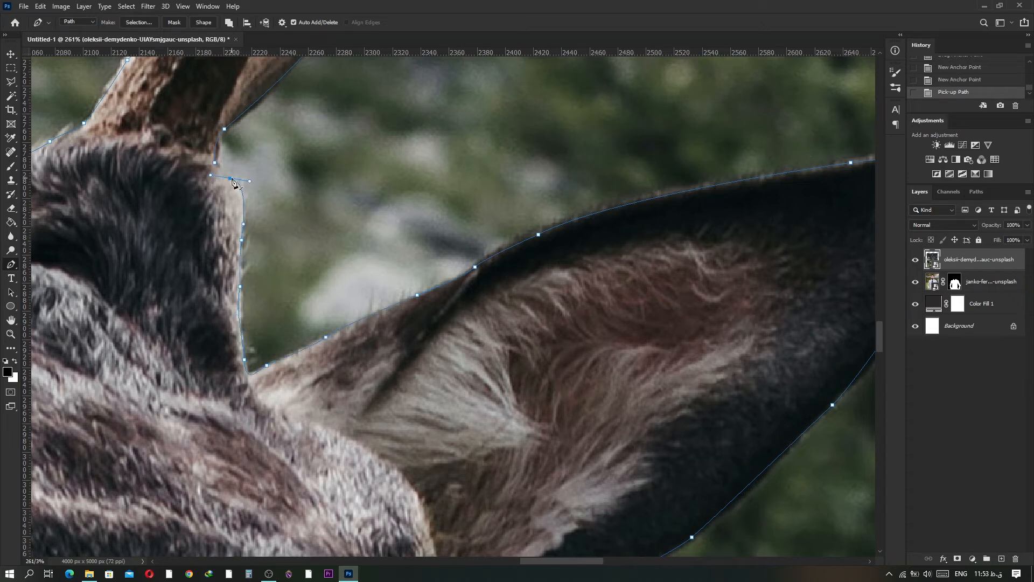
scroll(552, 200, "down", 20)
key("ctrl+Return")
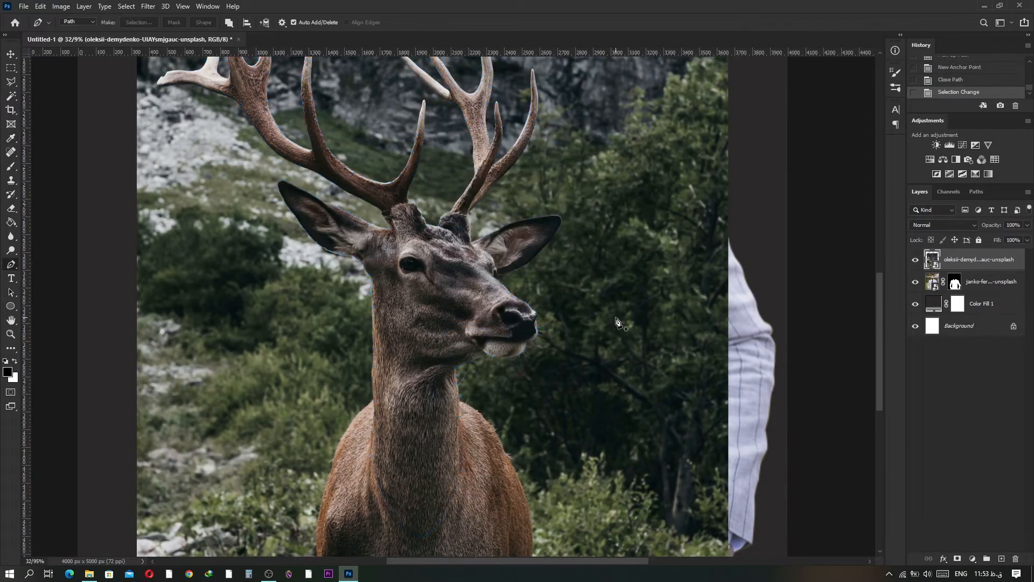
left_click(958, 558)
- Move the cut-out deer up so that its neck sits over the suit's collar
scroll(595, 392, "down", 1)
scroll(594, 392, "down", 5)
left_click(7, 57)
left_click_drag(500, 404, 517, 164)
scroll(546, 230, "down", 5)
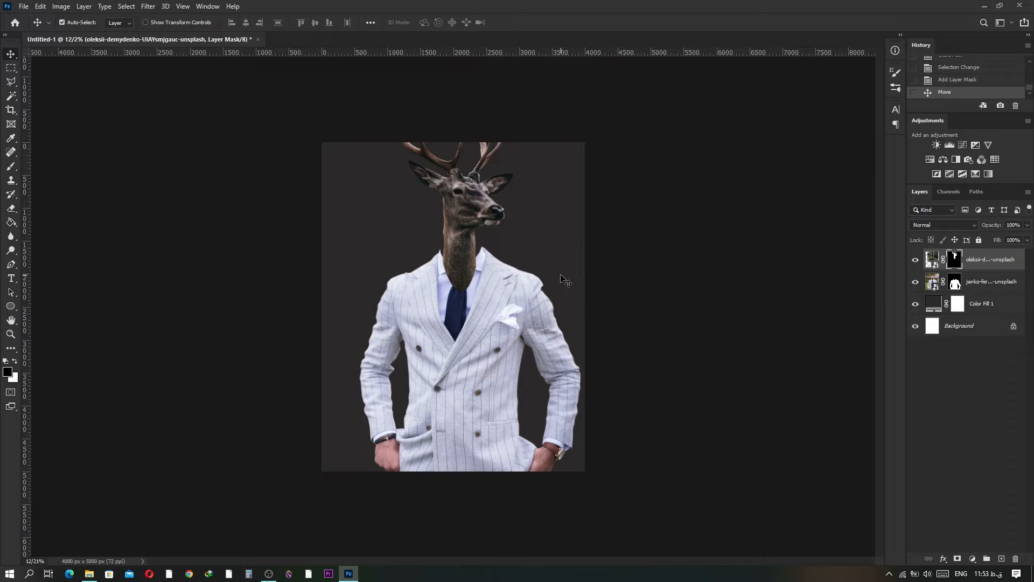
- Reposition the suited body under the deer's head and place the deer layer beneath the suit layer
scroll(561, 275, "up", 5)
left_click(11, 306)
key("v")
left_click(991, 281)
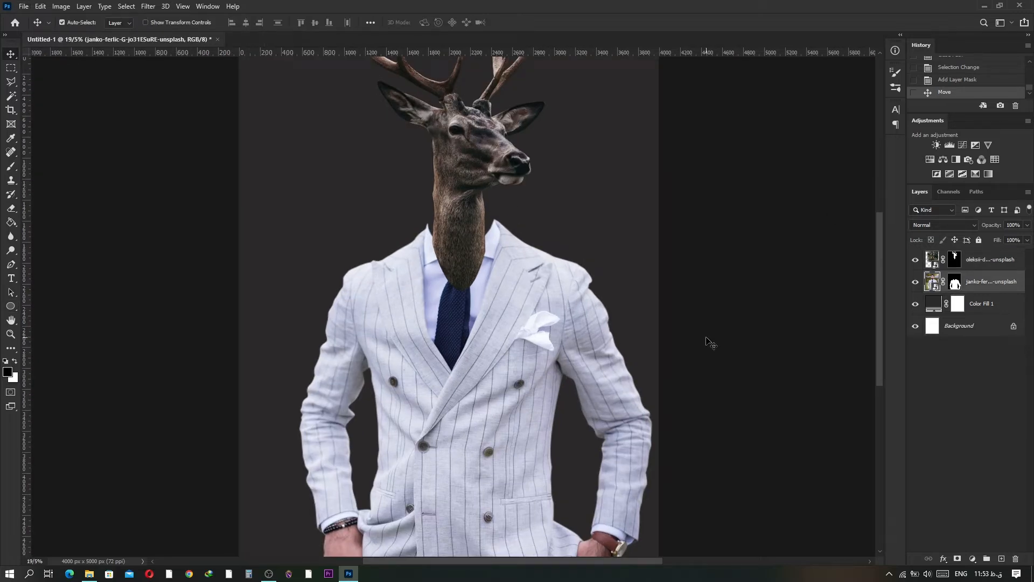
left_click_drag(557, 286, 557, 321)
scroll(557, 322, "down", 3)
scroll(477, 291, "up", 3)
left_click_drag(485, 313, 511, 261)
left_click(470, 258)
key("ctrl+[")
- Scale the suited body proportionally to about 79.7% with Free Transform, fitting the collar around the deer's neck
scroll(470, 230, "up", 6)
scroll(511, 261, "down", 6)
scroll(526, 261, "up", 6)
scroll(510, 248, "down", 4)
key("ctrl+t")
scroll(508, 243, "up", 8)
left_click_drag(437, 442, 501, 239)
left_click_drag(549, 282, 546, 283)
scroll(450, 335, "down", 10)
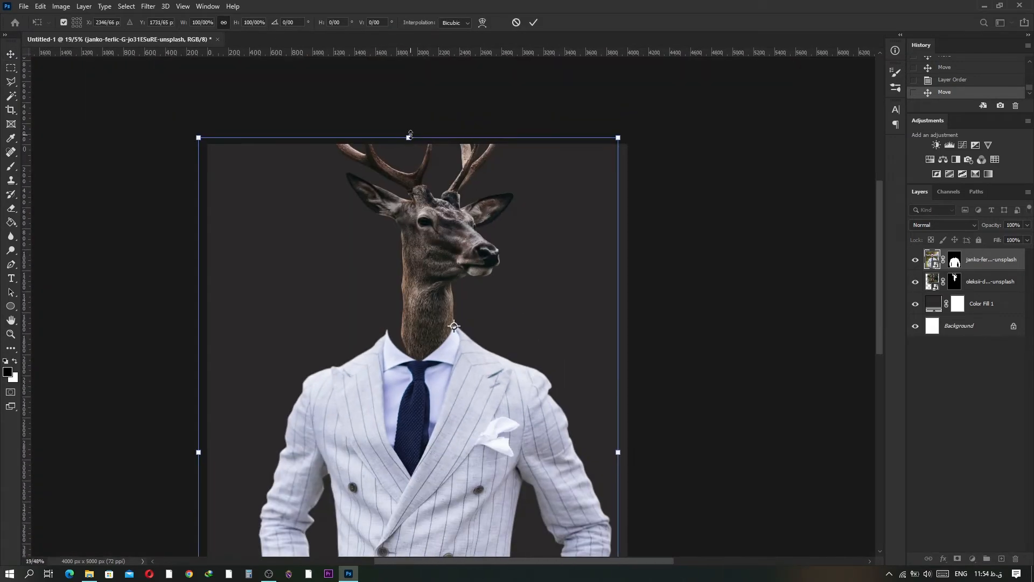
left_click_drag(412, 138, 417, 173)
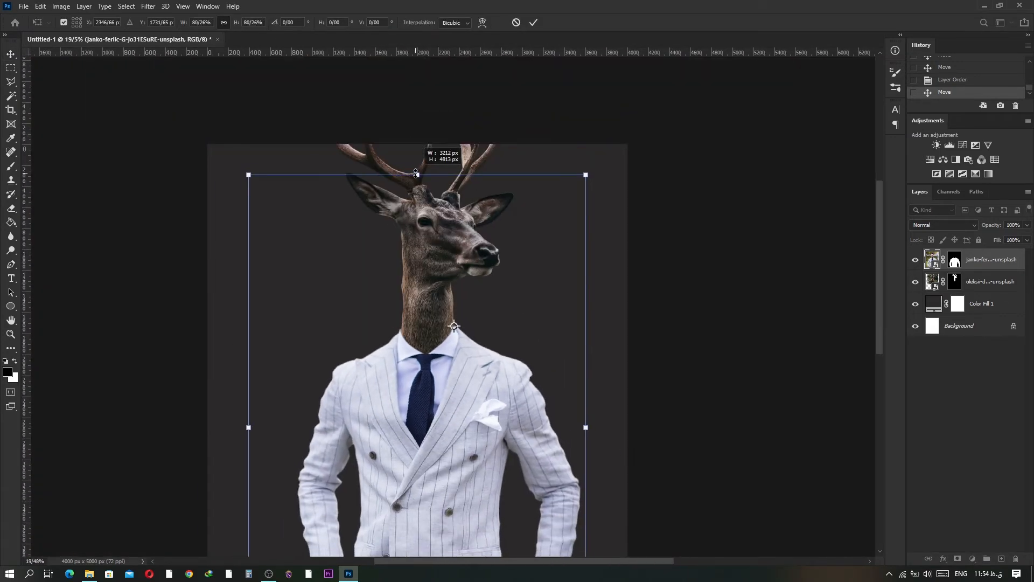
scroll(485, 302, "up", 6)
scroll(533, 304, "down", 6)
scroll(533, 304, "down", 2)
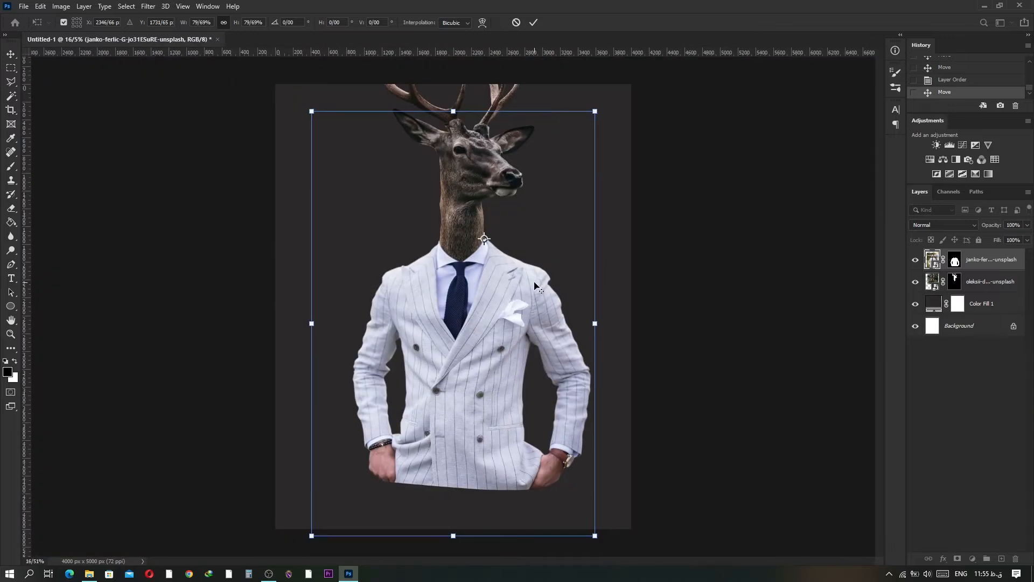
left_click(533, 23)
- Adjust the position of the deer's head above the collar with Free Transform
left_click(977, 286)
key("ctrl+t")
left_click_drag(471, 170, 464, 144)
scroll(485, 238, "up", 6)
scroll(482, 217, "down", 5)
- Scale the deer and suit layers together to 92.47% and move them down until the antlers fit inside the canvas
left_click(1001, 262)
key("ctrl+t")
scroll(457, 302, "down", 3)
left_click_drag(457, 311, 455, 351)
left_click_drag(454, 351, 456, 369)
key("Return")
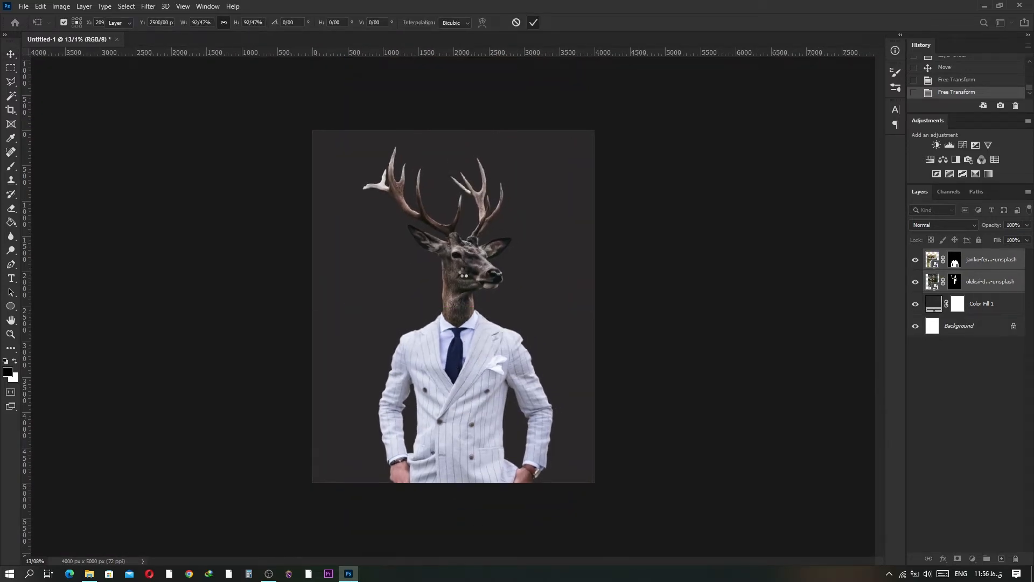
- Free-transform the suited body slightly to fit its collar more closely to the deer's neck
scroll(468, 286, "up", 2)
scroll(468, 286, "up", 3)
key("ctrl+t")
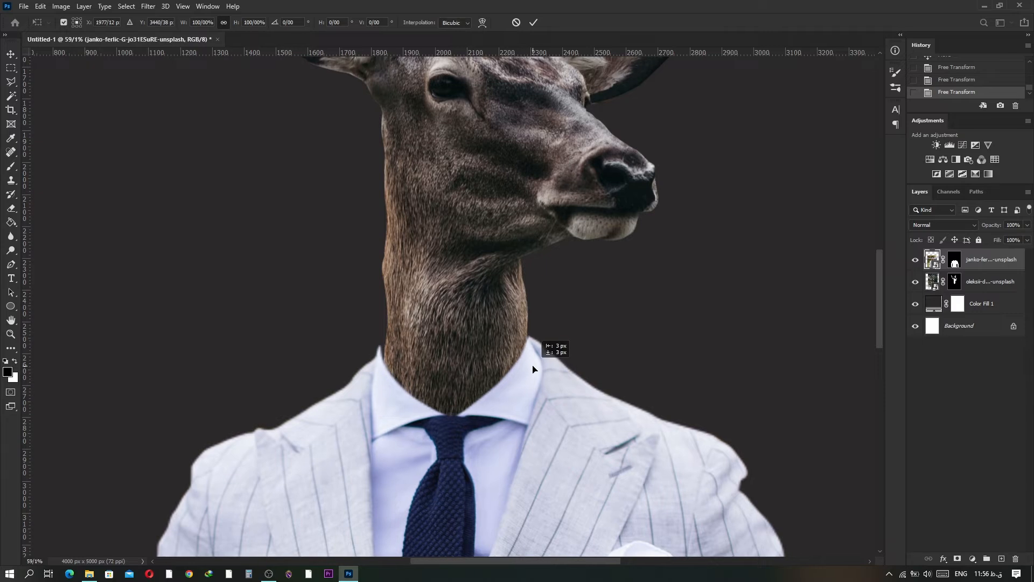
left_click_drag(121, 549, 136, 534)
scroll(500, 412, "down", 5)
scroll(480, 415, "up", 3)
- Move the deer's head slightly deeper into the shirt collar
left_click(489, 175)
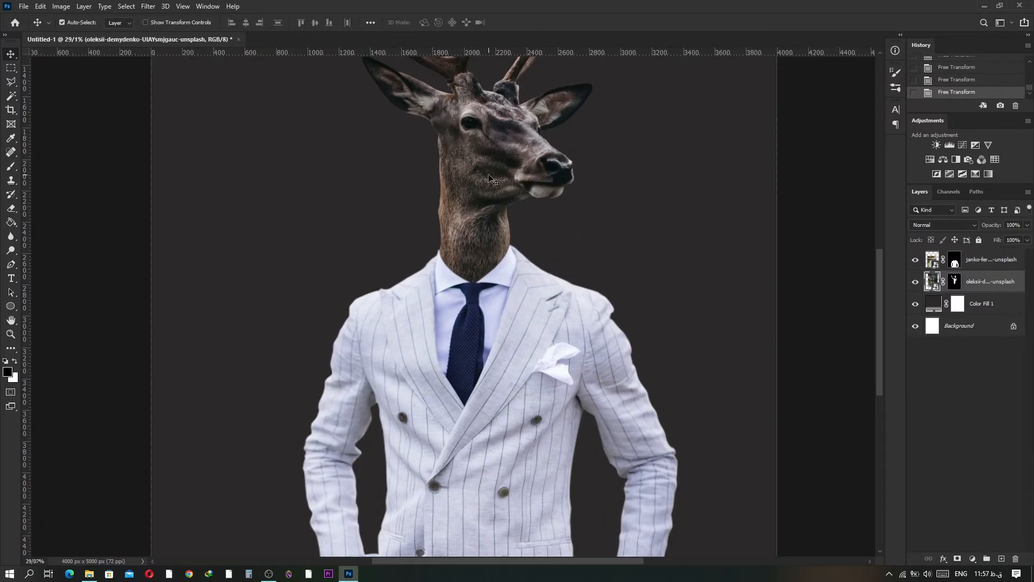
left_click_drag(488, 186, 495, 199)
scroll(485, 324, "up", 1)
- Scale the suited body to 98.38% with Free Transform to match the deer's neck
left_click(463, 380)
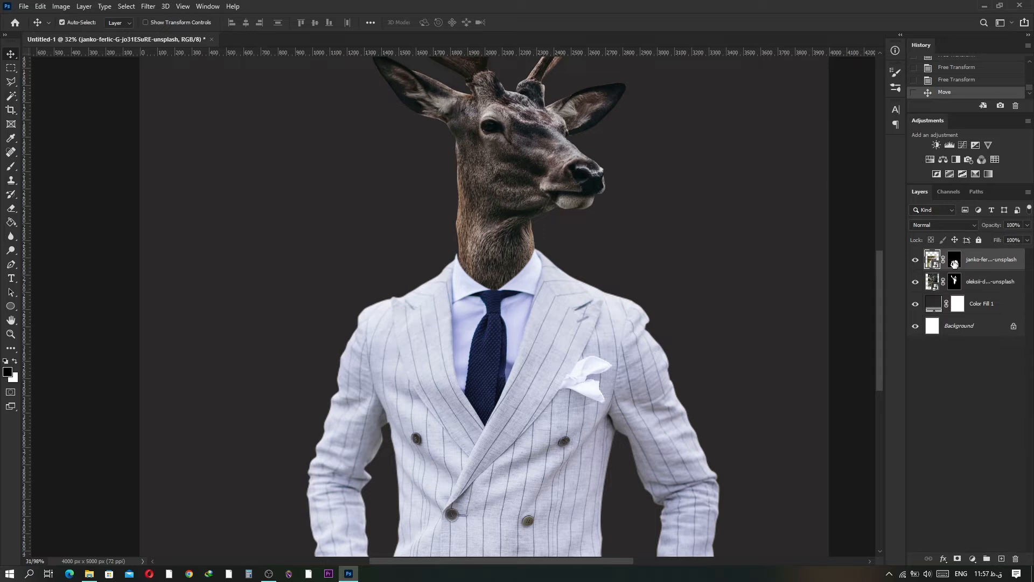
key("ctrl+t")
left_click_drag(482, 398, 535, 250)
left_click_drag(235, 397, 239, 397)
key("Return")
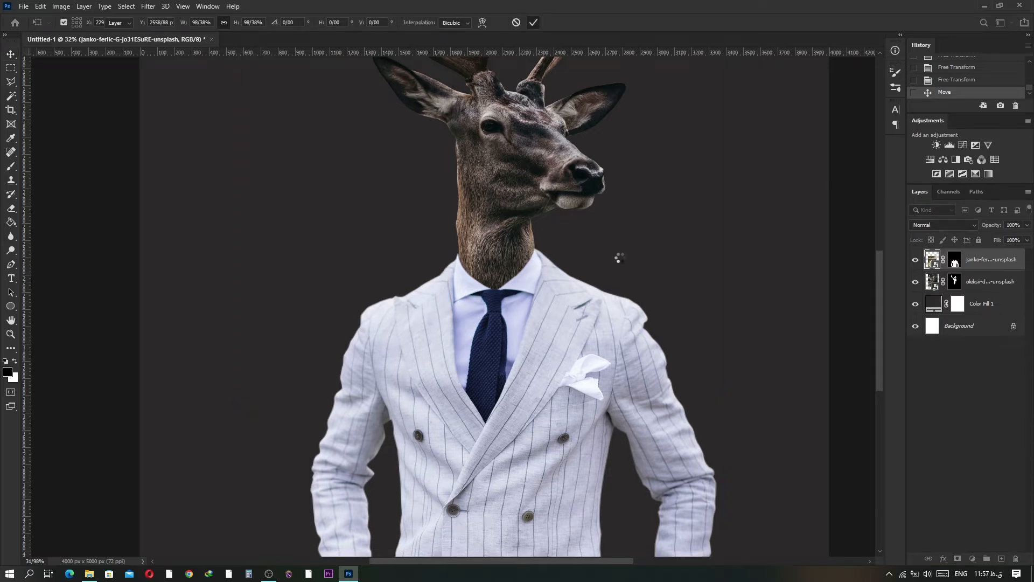
scroll(583, 342, "down", 8)
scroll(458, 369, "up", 9)
scroll(572, 358, "down", 6)
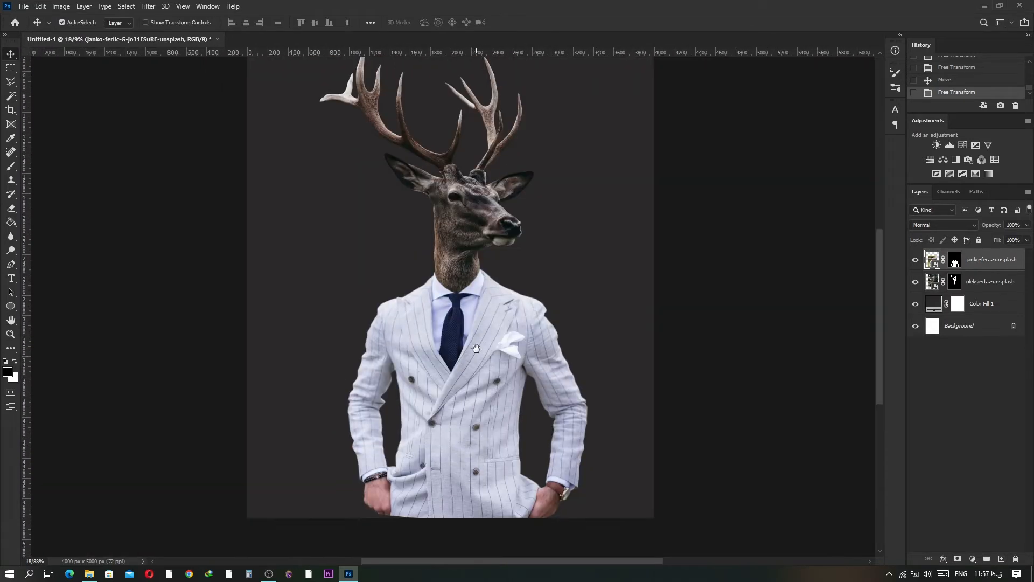
left_click_drag(476, 346, 464, 383)
- Try a black-to-white Gradient Map adjustment layer above the deer layer
left_click(990, 282)
left_click(942, 561)
left_click(973, 559)
left_click(974, 554)
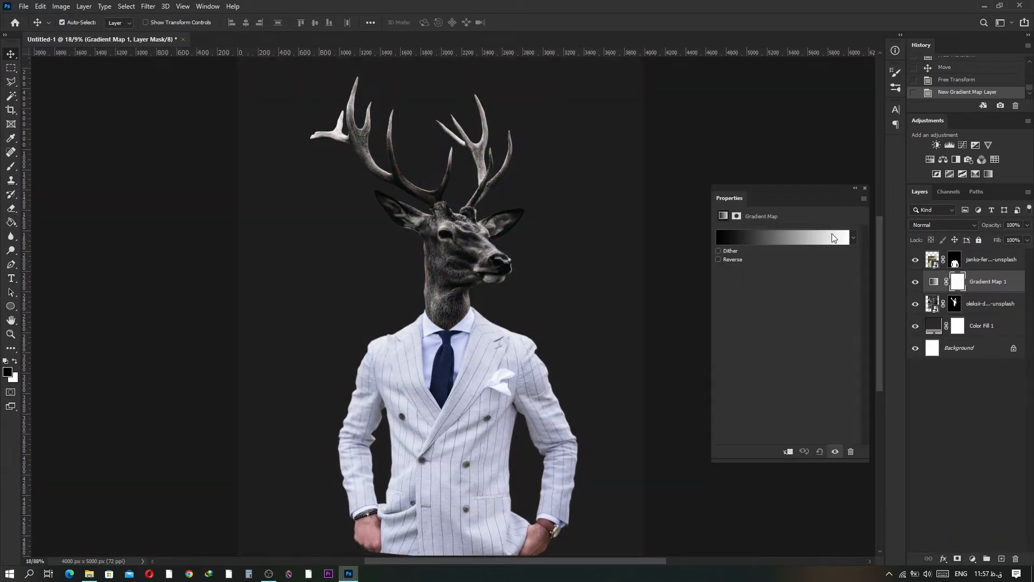
left_click(865, 188)
key("ctrl+z")
- Try to select the deer's antlers on the deer layer with the Quick Selection tool
left_click(990, 280)
left_click(11, 264)
scroll(481, 201, "up", 9)
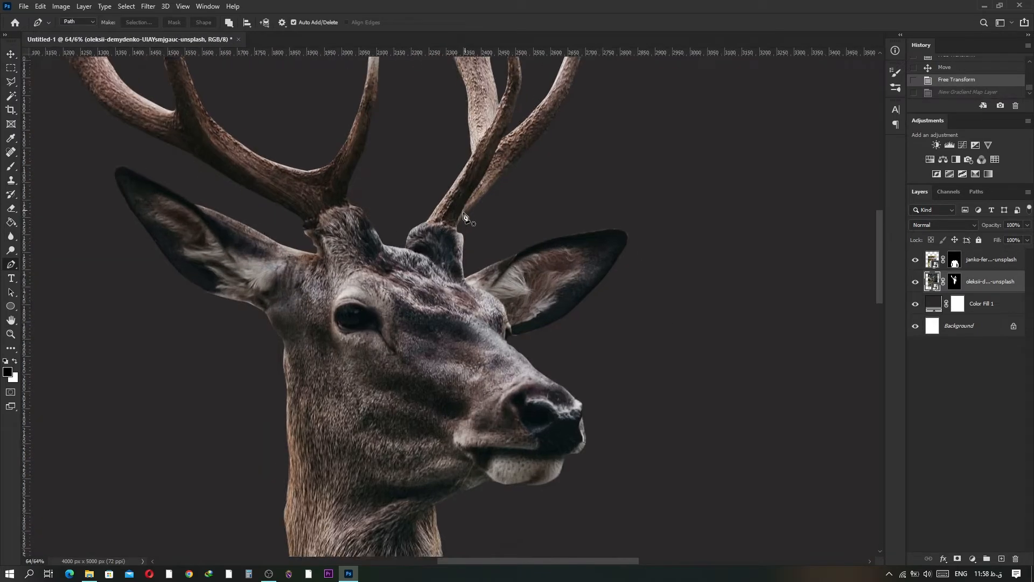
scroll(437, 355, "down", 6)
left_click(10, 96)
left_click(272, 205)
key("ctrl+d")
key("shift+w")
left_click(259, 170)
left_click(250, 183, "alt")
left_click(276, 197)
left_click_drag(276, 197, 288, 230)
key("ctrl+z")
key("ctrl+z")
key("ctrl+z")
key("ctrl+z")
left_click(261, 167)
key("ctrl+z")
key("ctrl+z")
key("p")
- Start a Pen tool path at the base of the right-hand antler and trace up its outer edge
scroll(454, 289, "up", 8)
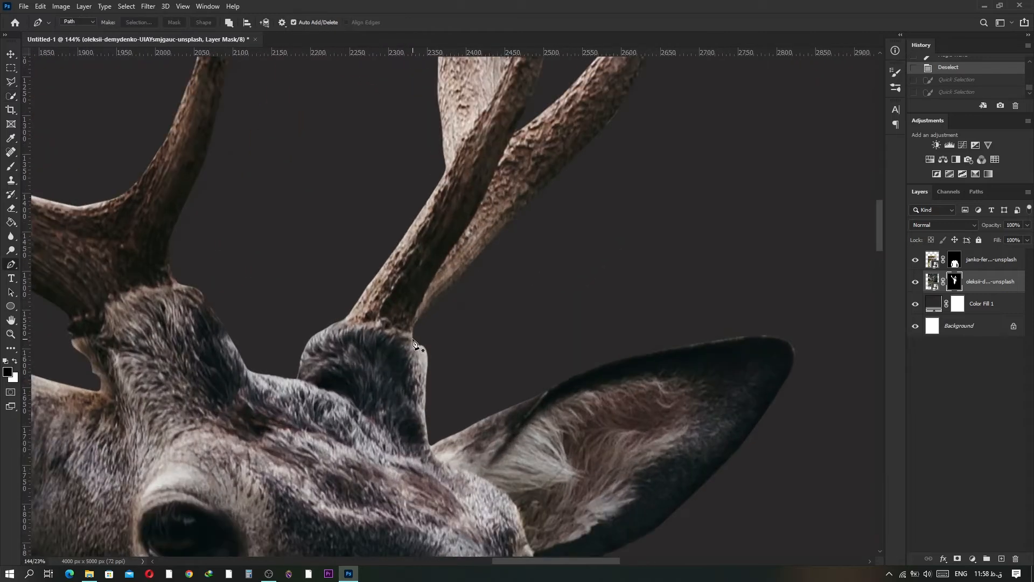
left_click(414, 338)
left_click_drag(427, 307, 450, 289)
left_click_drag(528, 223, 417, 336)
left_click_drag(441, 300, 472, 275)
left_click_drag(472, 274, 415, 408)
left_click_drag(480, 316, 499, 280)
left_click_drag(499, 279, 460, 381)
left_click_drag(500, 252, 473, 221)
scroll(502, 210, "up", 3)
key("ctrl+z")
- Continue the path up the outer edge of the right-hand antler's outermost tine to its tip
left_click(500, 386)
left_click_drag(500, 321, 493, 298)
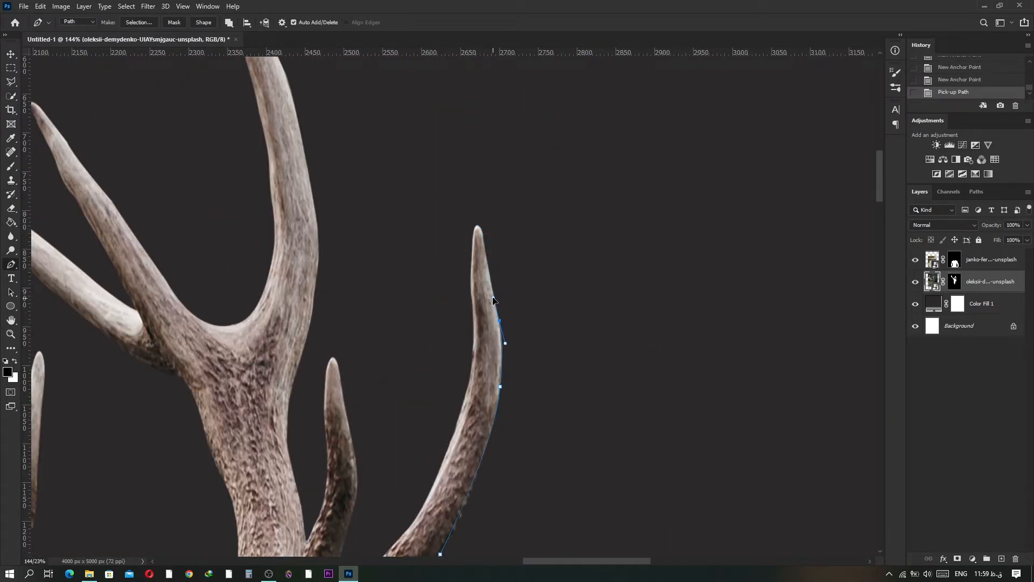
scroll(472, 251, "up", 8)
left_click_drag(472, 253, 480, 145)
key("ctrl+z")
left_click(491, 205)
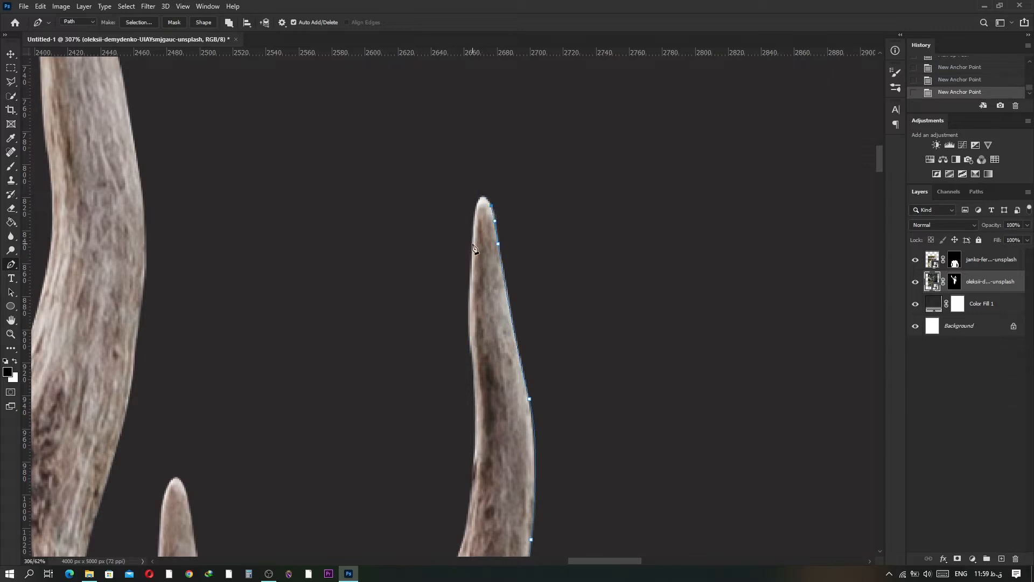
- Trace around the outermost tine's tip and down its inner edge toward the fork with the short tine
scroll(475, 462, "down", 5)
left_click(450, 358)
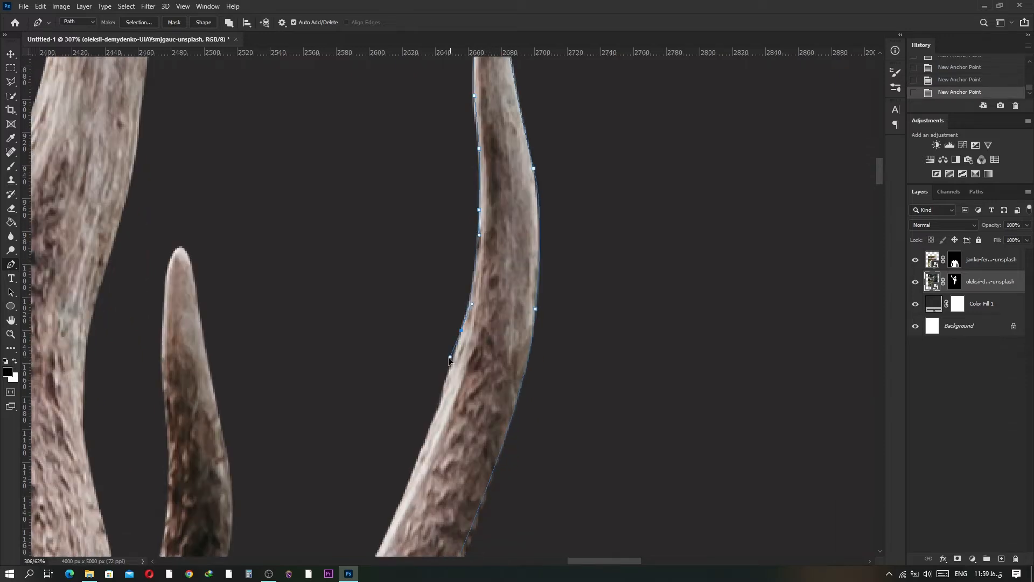
left_click_drag(441, 400, 441, 402)
left_click_drag(430, 429, 421, 448)
left_click_drag(372, 511, 434, 270)
left_click_drag(347, 432, 441, 286)
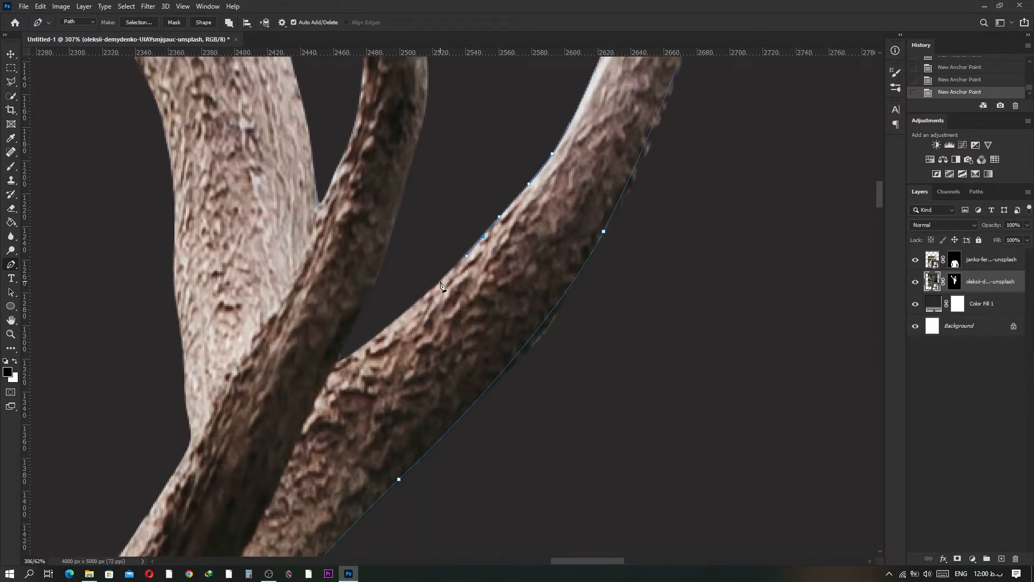
- Trace the outer edge of the right-hand antler's short middle tine up and around its tip
left_click_drag(411, 186, 374, 374)
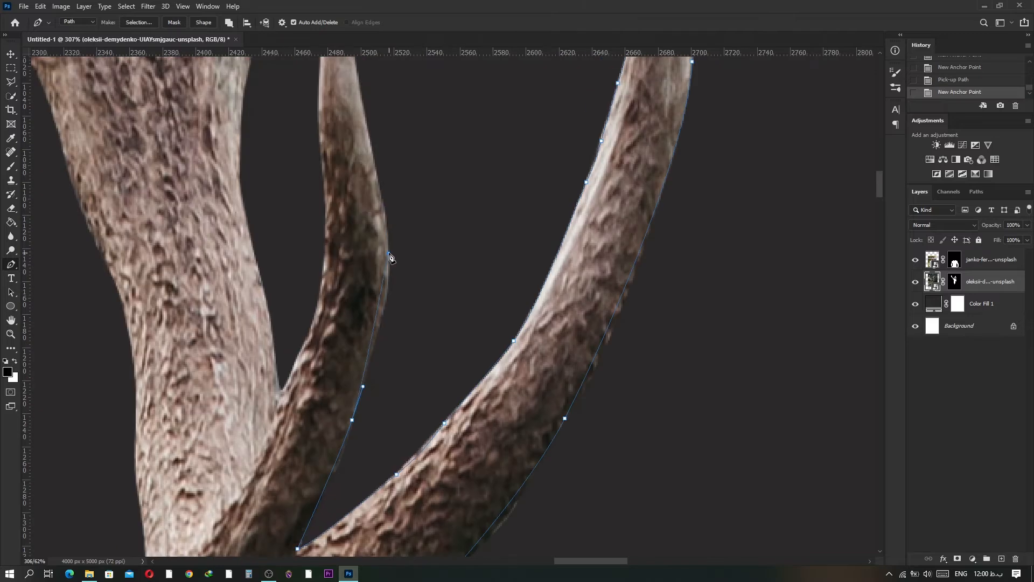
left_click_drag(390, 254, 384, 208)
left_click_drag(385, 209, 407, 383)
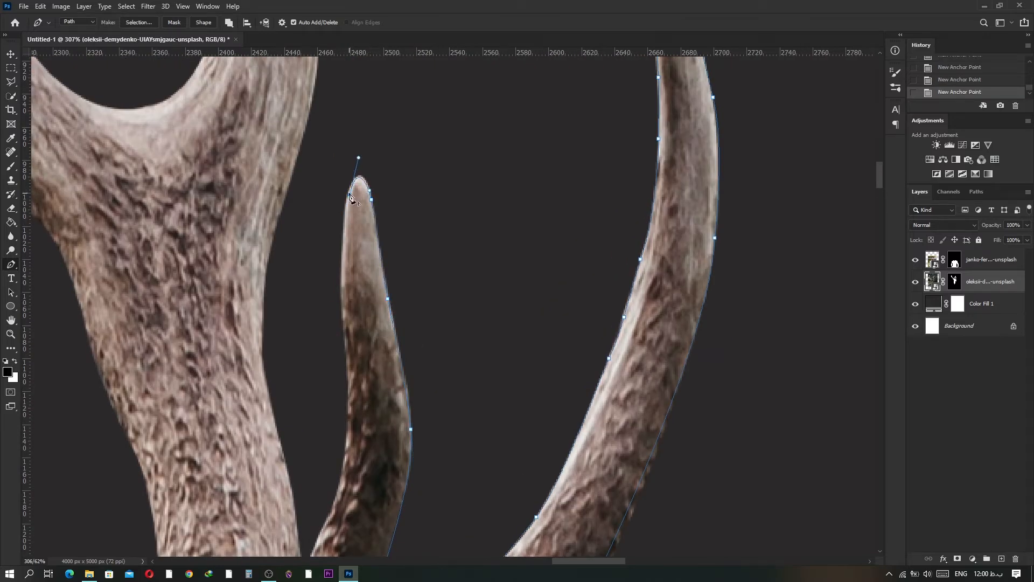
- Trace the inner edge of the short middle tine downward from its tip
left_click_drag(348, 349, 350, 364)
left_click_drag(367, 291, 365, 164)
left_click(346, 222, "alt")
left_click(346, 258)
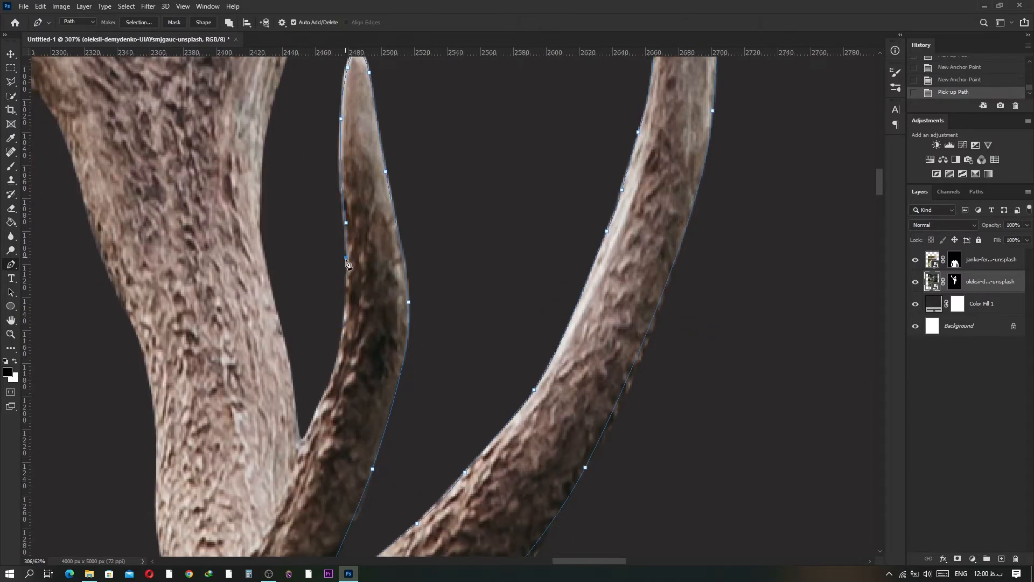
- Trace the path from the short middle tine down to the fork and up the outer edge of the right-hand antler's main beam
left_click_drag(268, 137, 268, 336)
left_click_drag(271, 294, 233, 441)
left_click_drag(261, 331, 264, 298)
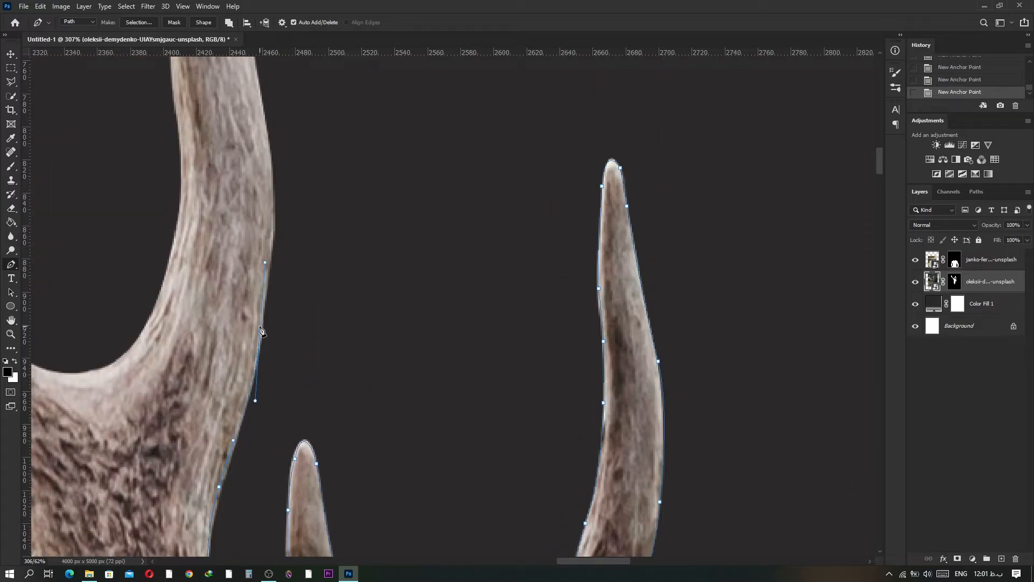
left_click(261, 331, "alt")
- Continue the path up the outer edge of the right-hand antler's tall upper tine
left_click_drag(282, 264, 352, 340)
left_click_drag(340, 338, 340, 319)
left_click_drag(338, 233, 384, 433)
left_click_drag(374, 367, 368, 334)
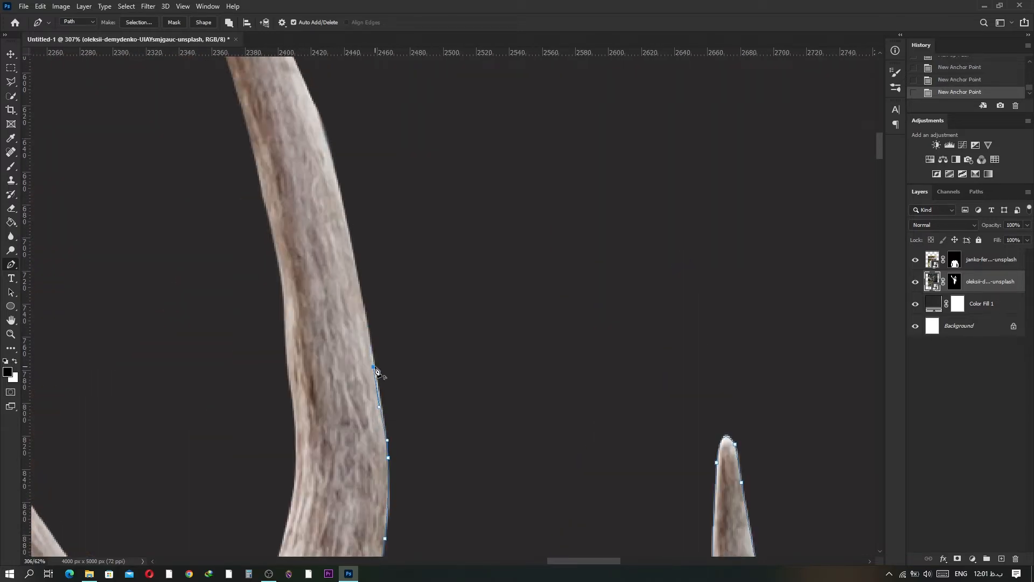
left_click(374, 367, "alt")
scroll(376, 369, "down", 5)
- Trace around the tip of the tall upper tine and start down its inner edge
left_click_drag(437, 321, 515, 555)
left_click_drag(450, 277, 434, 237)
left_click(451, 277, "alt")
left_click_drag(411, 194, 378, 197)
scroll(371, 153, "up", 3)
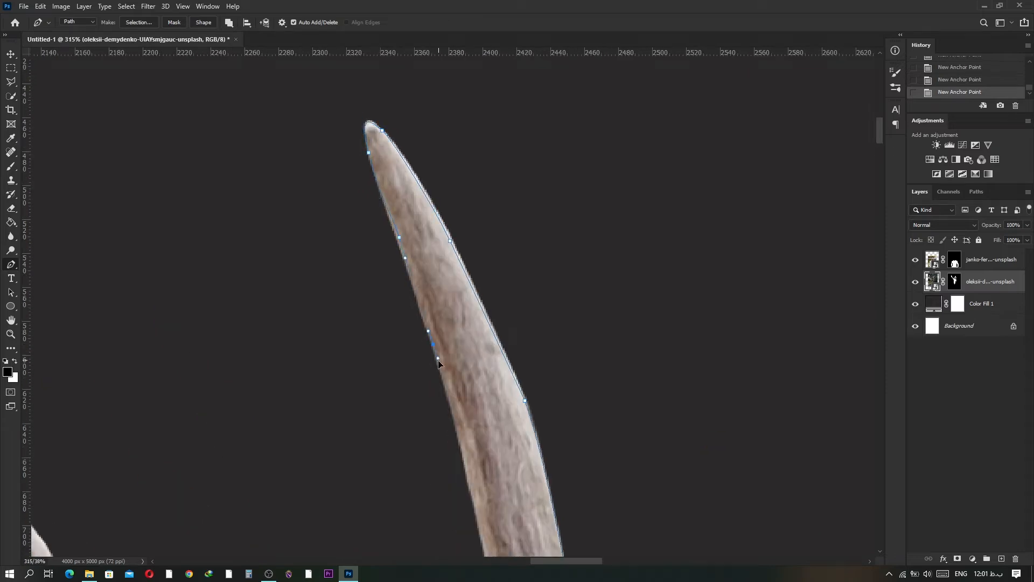
- Trace the inner edge of the tall upper tine down toward the wide curved fork
left_click_drag(439, 361, 441, 376)
left_click_drag(464, 431, 430, 294)
left_click_drag(452, 414, 453, 418)
left_click_drag(454, 422, 419, 217)
left_click_drag(427, 330, 430, 347)
left_click_drag(434, 393, 434, 140)
- Curve the path through the wide fork and up the upper edge of the neighbouring slanted tine to its tip
left_click_drag(334, 353, 202, 385)
left_click_drag(161, 208, 160, 206)
left_click_drag(157, 202, 336, 409)
left_click_drag(248, 278, 233, 259)
left_click_drag(209, 229, 196, 217)
- Trace around the slanted tine's tip and down its lower edge to the fork with the paler tine
left_click_drag(181, 195, 223, 288)
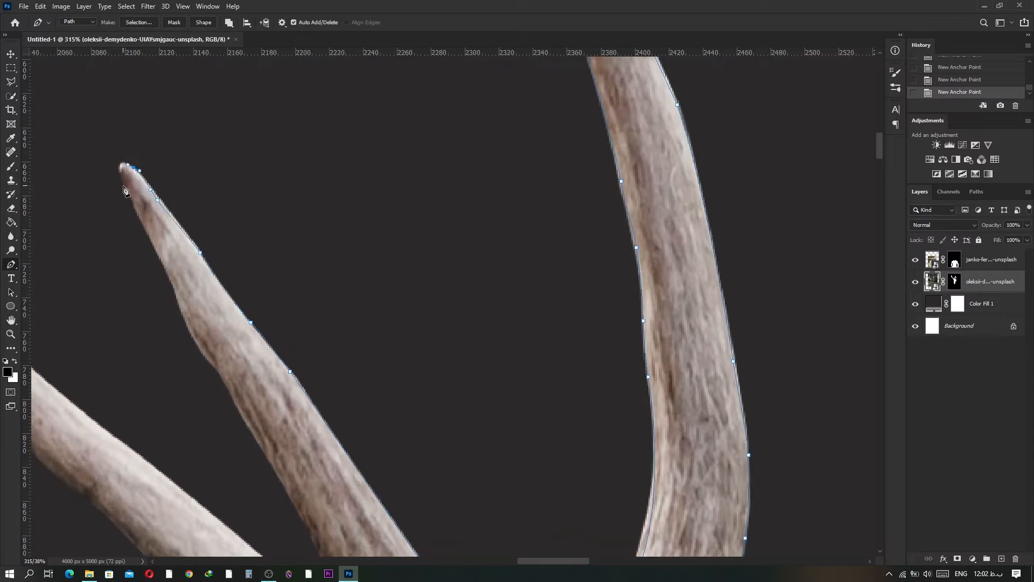
left_click(216, 367, "alt")
left_click_drag(287, 495, 246, 327)
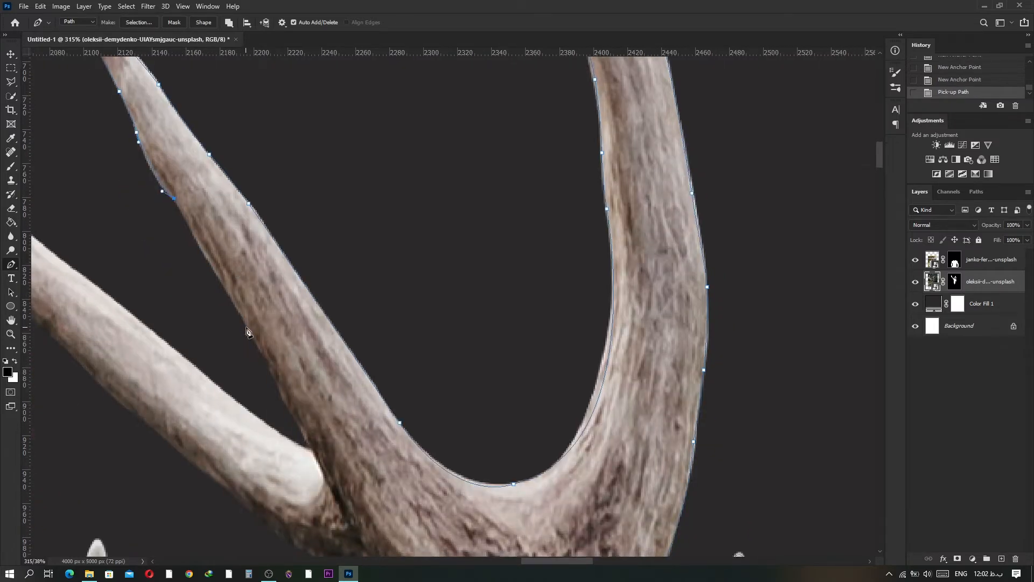
left_click(155, 332, "alt")
- Trace the upper edge of the right-hand antler's pale innermost tine and round its tip
left_click_drag(155, 332, 428, 469)
left_click_drag(280, 351, 246, 318)
left_click(280, 352, "alt")
left_click_drag(224, 299, 217, 295)
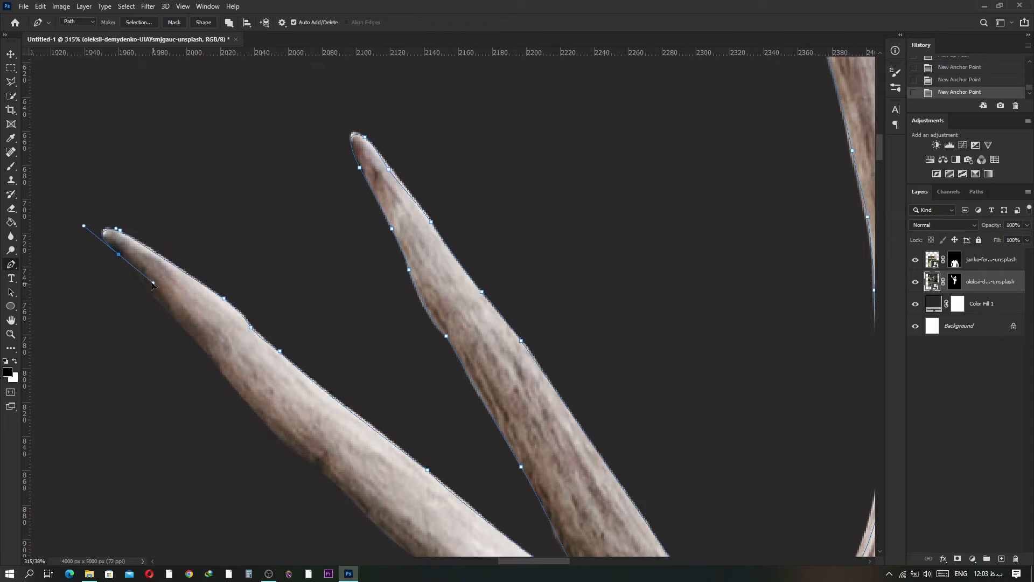
left_click(118, 254, "alt")
- Trace the lower edge of the pale innermost tine from its tip toward its bend
scroll(220, 273, "down", 6)
left_click_drag(312, 464, 434, 297)
scroll(306, 98, "up", 3)
left_click_drag(306, 98, 319, 183)
scroll(346, 203, "up", 3)
left_click_drag(397, 264, 415, 281)
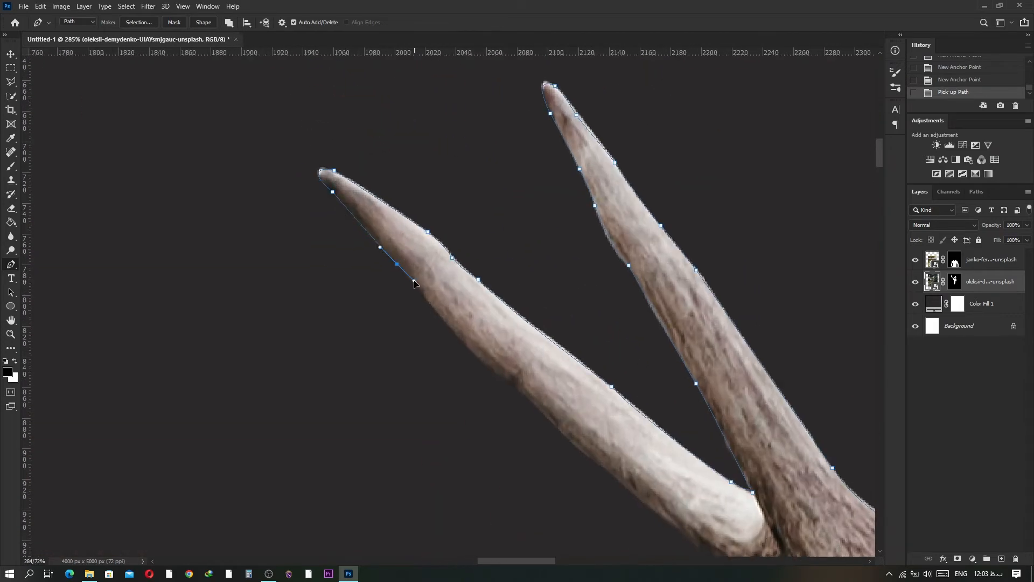
- Continue along the pale tine's lower edge to where it joins the main beam
left_click_drag(524, 392, 535, 403)
left_click_drag(559, 415, 308, 211)
left_click_drag(364, 275, 387, 292)
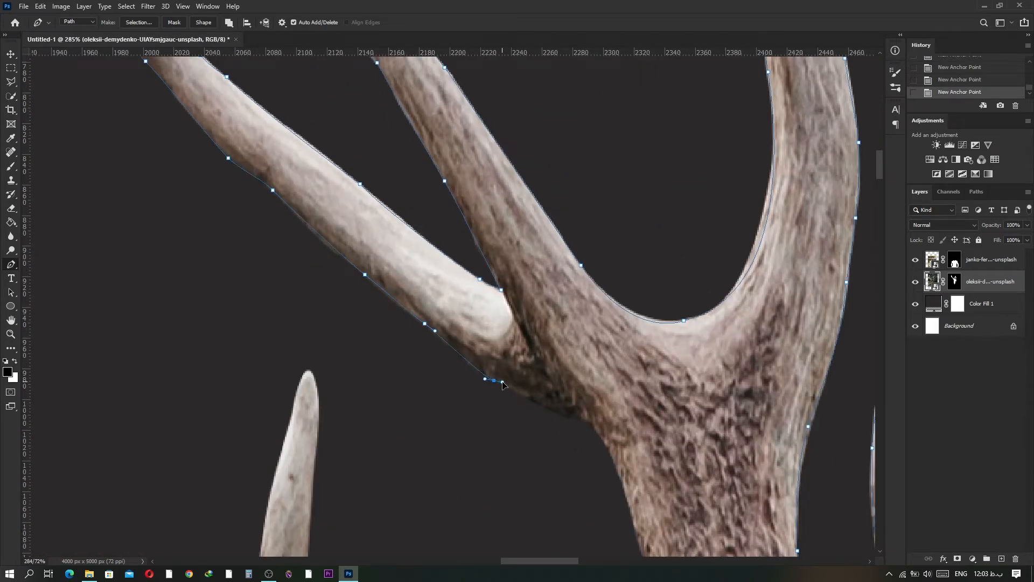
left_click_drag(592, 426, 392, 225)
- Trace the inner edge of the right-hand antler's main beam downward from the pale tine
left_click(434, 325, "alt")
left_click_drag(452, 398, 416, 272)
left_click(409, 262, "alt")
left_click_drag(427, 310, 431, 335)
left_click_drag(439, 415, 431, 250)
left_click(427, 267, "alt")
left_click_drag(438, 380, 407, 254)
- Continue the path down the lower beam to the right-hand antler's base and around the fur tuft beneath it
left_click_drag(406, 246, 411, 312)
left_click_drag(404, 345, 506, 167)
left_click(428, 262)
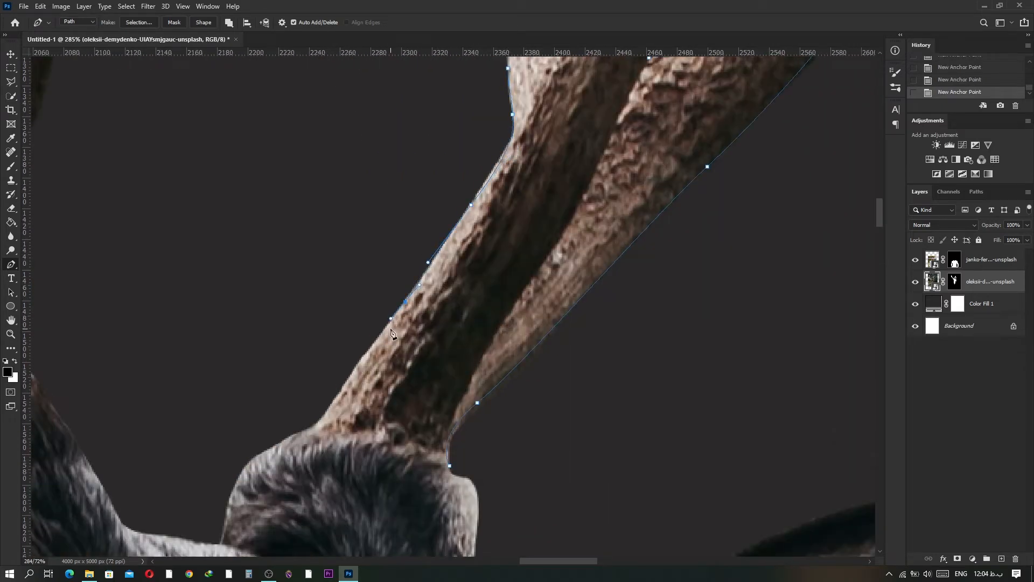
left_click_drag(235, 491, 334, 362)
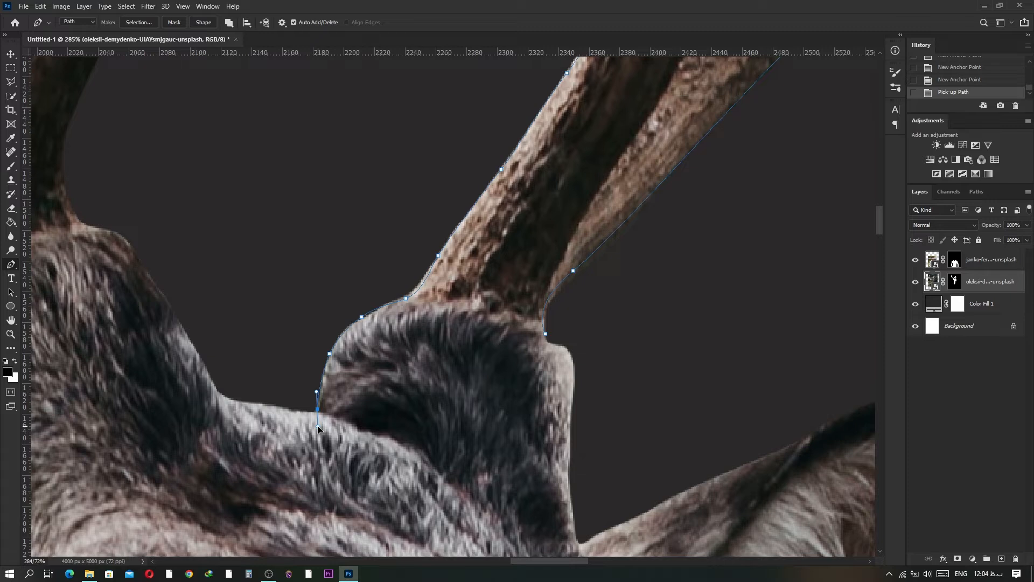
- Trace the top of the deer's head between the antlers to the base of the left-hand antler
left_click_drag(228, 400, 197, 384)
left_click(228, 400, "alt")
left_click_drag(172, 314, 164, 298)
left_click_drag(86, 225, 389, 382)
- Trace the inner edge of the left-hand antler upward from its base into its first tine
left_click_drag(366, 292, 368, 237)
left_click(366, 292, "alt")
left_click_drag(366, 292, 311, 491)
left_click_drag(370, 367, 384, 335)
left_click_drag(396, 295, 402, 267)
left_click_drag(435, 133, 419, 331)
left_click_drag(438, 298, 434, 462)
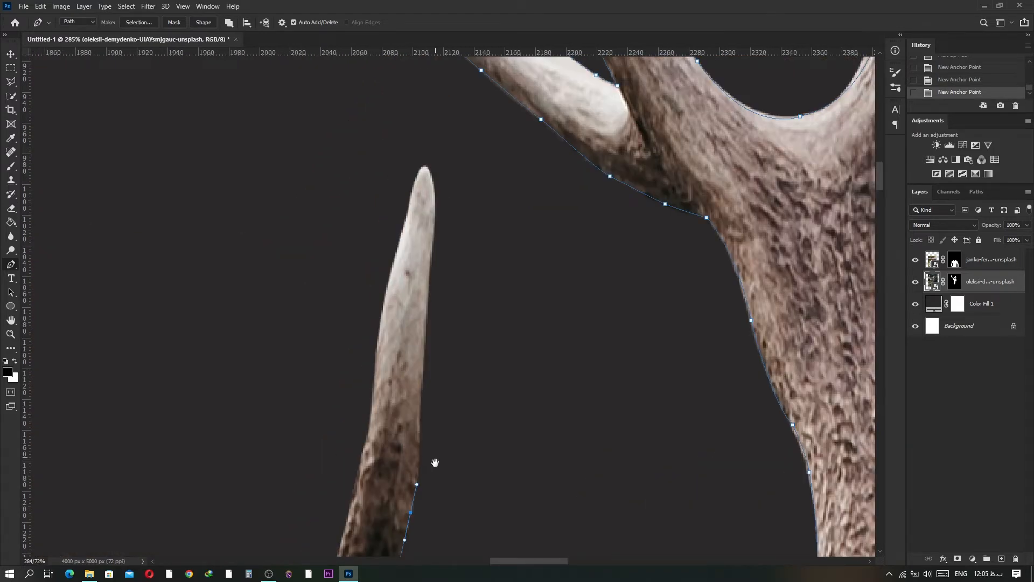
- Trace up to the first tine's tip, around it and down its outer edge to the main beam
left_click_drag(427, 326, 427, 296)
left_click_drag(453, 268, 425, 398)
left_click_drag(408, 347, 410, 328)
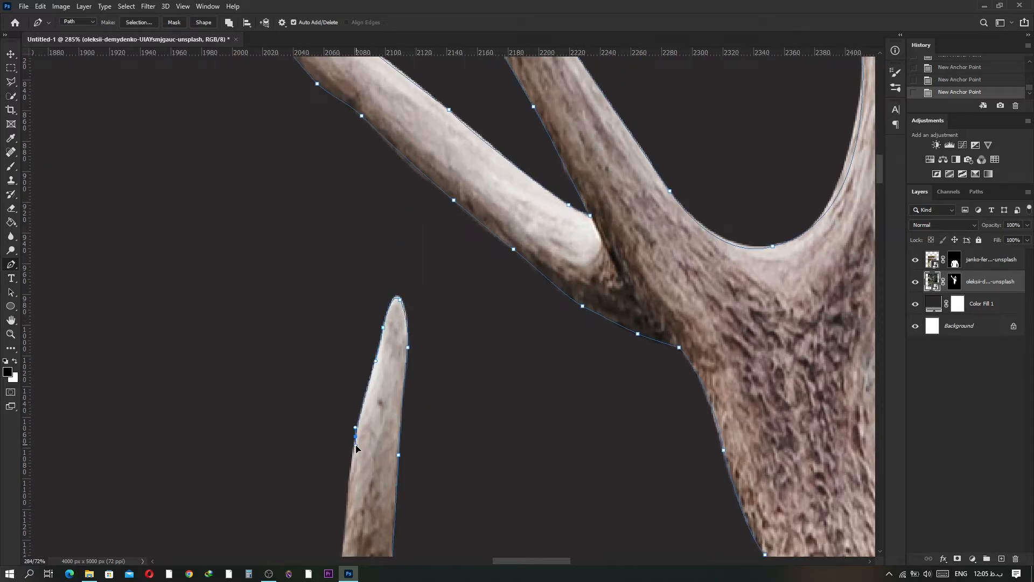
left_click_drag(356, 446, 419, 233)
left_click_drag(402, 356, 399, 376)
left_click_drag(383, 433, 383, 444)
left_click_drag(380, 448, 446, 205)
left_click_drag(390, 361, 387, 368)
- Trace the upper edge of the left-hand antler's main beam from the first tine toward the second
left_click_drag(139, 496, 650, 533)
left_click(140, 496, "alt")
left_click_drag(406, 409, 318, 321)
left_click(407, 409, "alt")
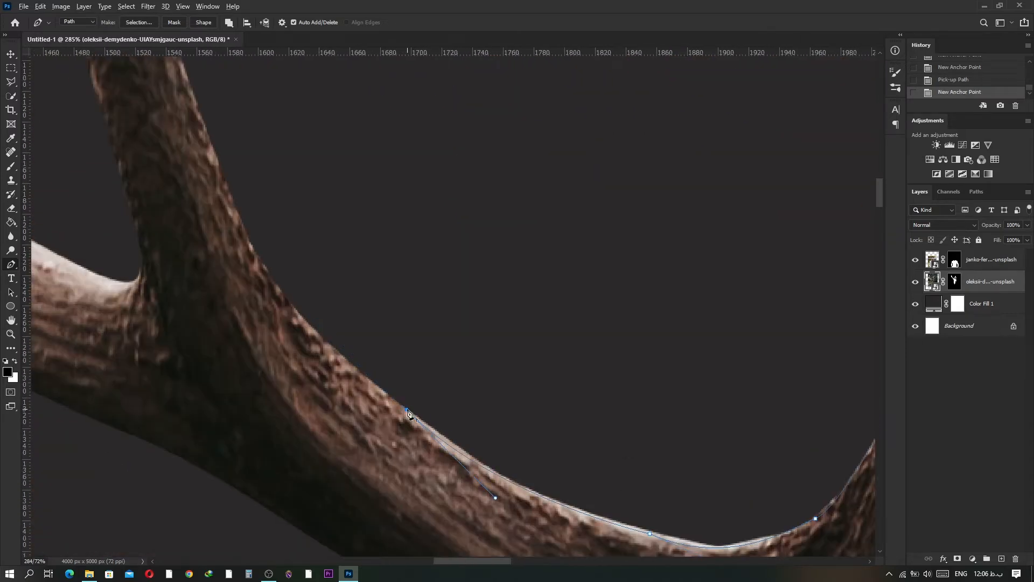
- Trace the inner edge of the left-hand antler's second tine upward from the main beam
left_click_drag(305, 208, 422, 337)
left_click_drag(391, 413, 364, 363)
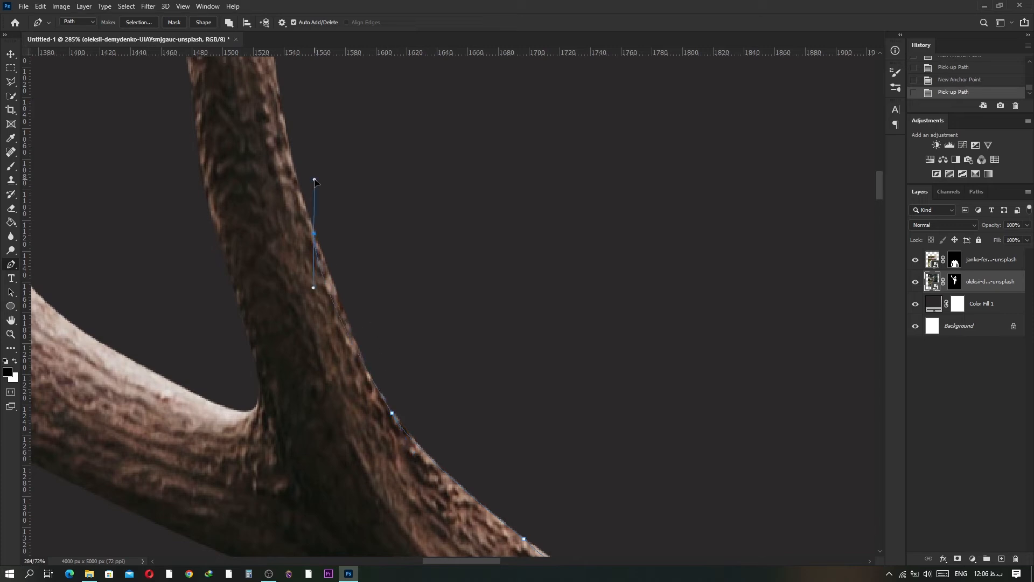
left_click_drag(283, 178, 342, 419)
left_click_drag(325, 245, 348, 378)
left_click(325, 245, "alt")
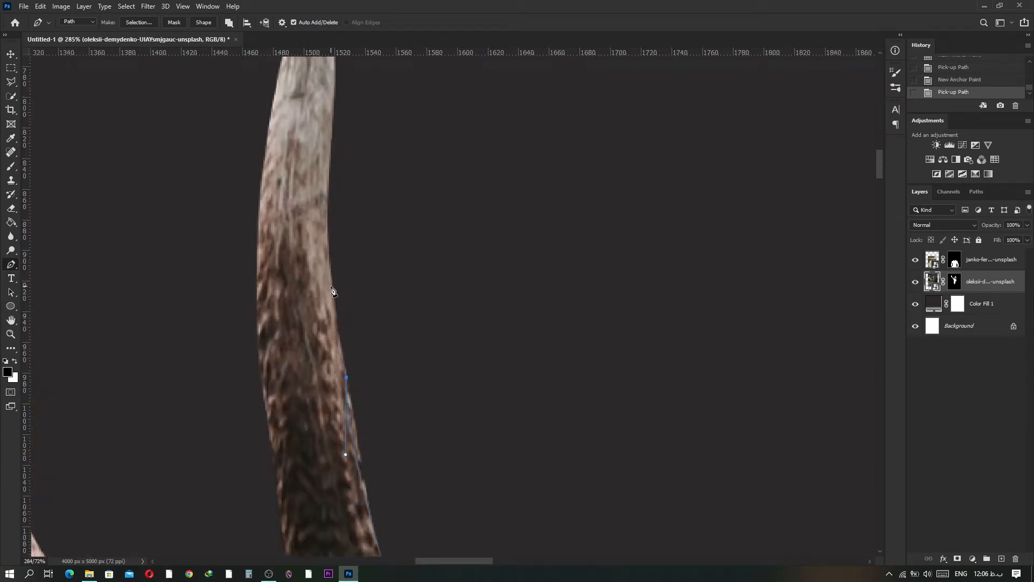
left_click_drag(332, 293, 331, 273)
- Continue the path to the second tine's tip and curve around it
left_click_drag(331, 273, 341, 451)
left_click_drag(355, 251, 361, 467)
mouse_move(370, 252)
left_mouse_down()
mouse_move(361, 335)
mouse_move(376, 237)
left_mouse_up()
left_click(354, 260)
- Trace the outer edge of the second tine down to its fork with the main beam
left_click_drag(332, 317, 329, 329)
left_click_drag(328, 456, 380, 197)
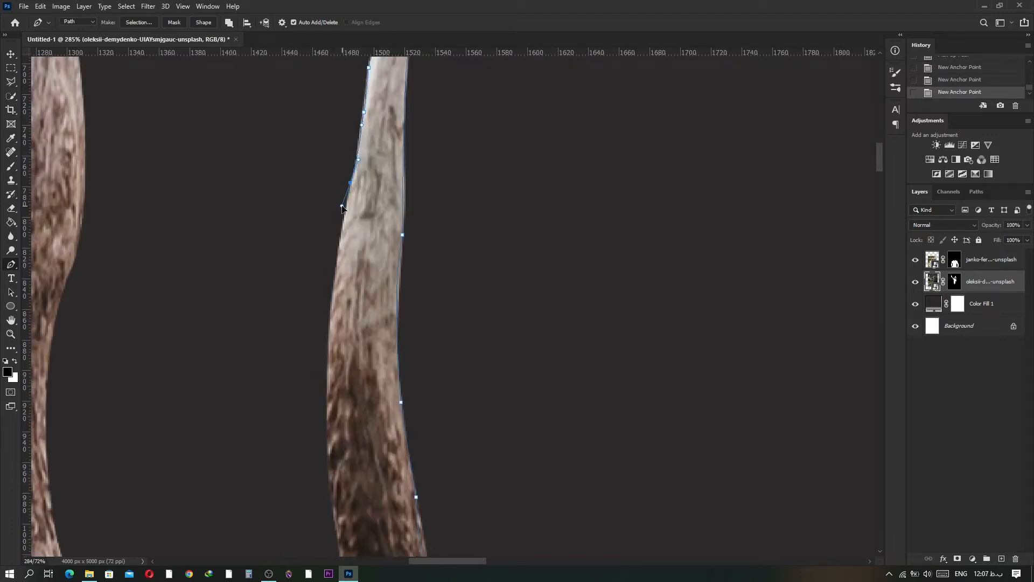
left_click(336, 267)
scroll(350, 296, "down", 8)
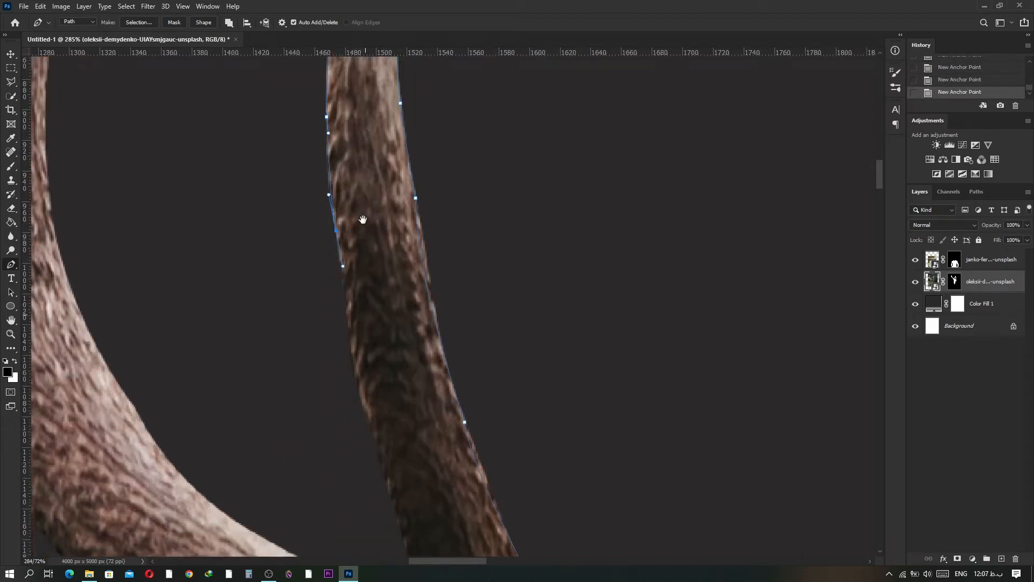
left_click(359, 477, "alt")
- Trace the inner edge of the left-hand antler's main beam from the fork up toward the upper tines
left_click_drag(227, 403, 198, 380)
left_click_drag(69, 147, 286, 389)
left_click(252, 243, "alt")
left_click_drag(281, 203, 312, 170)
left_click(281, 203, "alt")
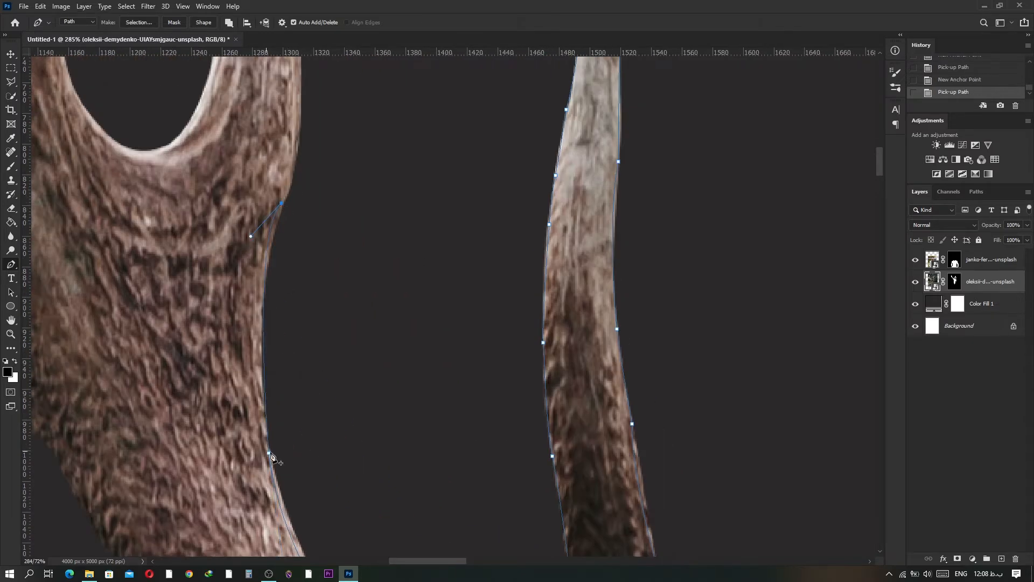
key("ctrl+z")
key("ctrl+z")
- Trace the inner edge of the left-hand antler's third tine up to and around its pointed tip
left_click_drag(278, 212, 314, 76)
scroll(305, 342, "up", 6)
left_click_drag(276, 233, 276, 229)
left_click_drag(295, 237, 291, 374)
left_click_drag(278, 309, 287, 286)
left_click_drag(293, 238, 292, 325)
left_click_drag(293, 320, 291, 315)
scroll(290, 320, "up", 5)
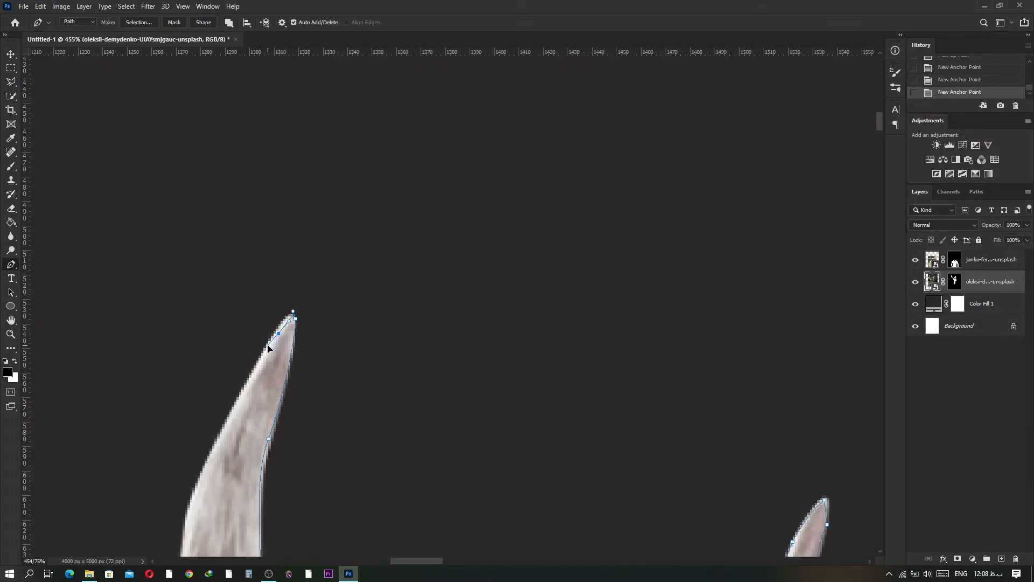
- Trace the outer edge of the third tine down into the U-shaped fork
scroll(205, 490, "down", 10)
left_click_drag(241, 396, 229, 408)
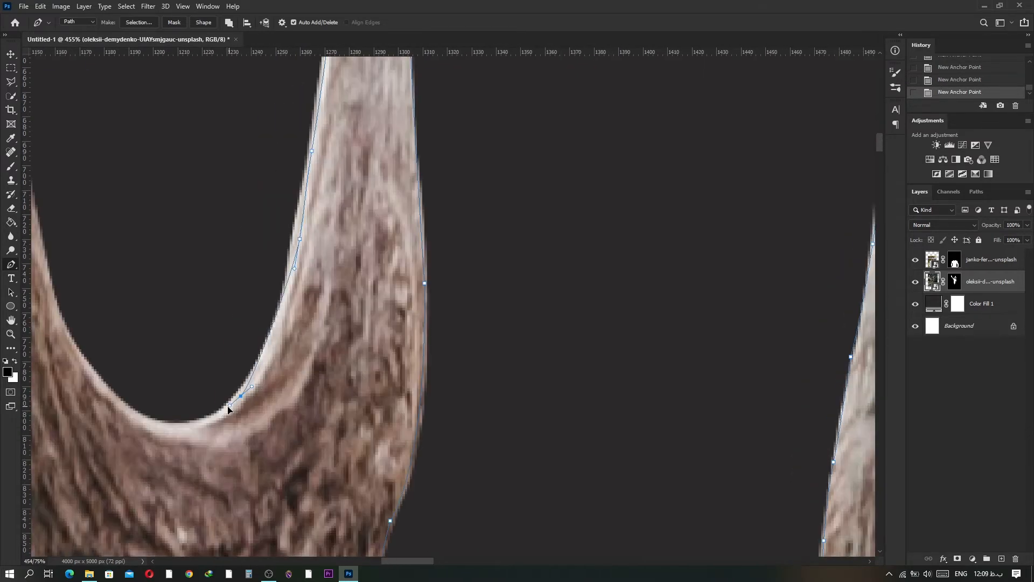
left_click_drag(70, 341, 109, 116)
- Trace out of the U-shaped fork and up the inner edge of the left-hand antler's tallest tine
left_click(152, 341, "alt")
left_click_drag(109, 117, 271, 211)
left_click_drag(246, 268, 245, 234)
left_click_drag(246, 200, 223, 469)
left_click_drag(222, 418, 224, 376)
scroll(279, 101, "up", 5)
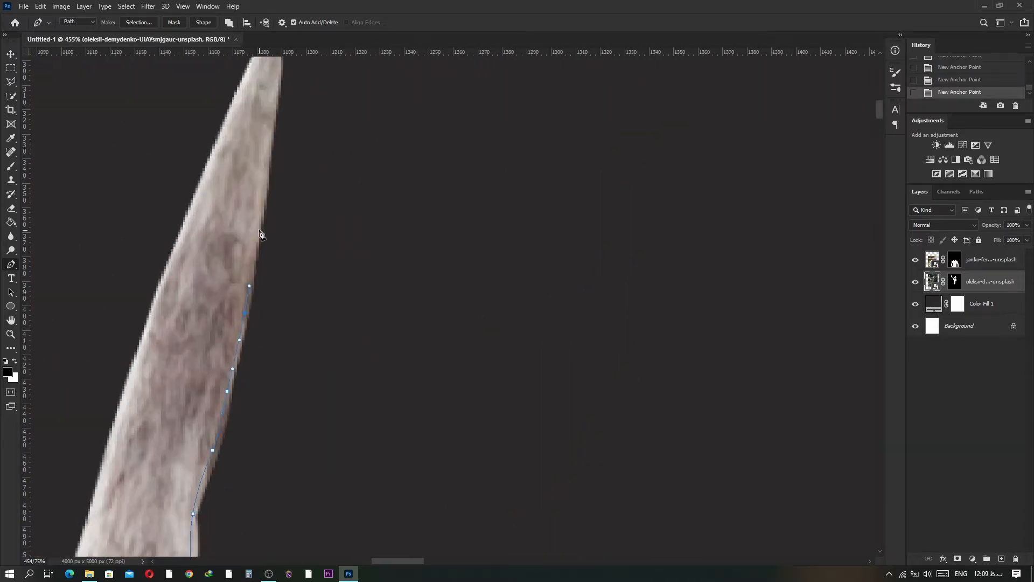
- Trace around the tallest tine's tip and down its outer edge toward the narrow fork with the pale tine
left_click(272, 276, "alt")
left_click_drag(232, 335, 226, 387)
left_click_drag(214, 414, 301, 200)
left_click_drag(275, 273, 267, 292)
left_click_drag(242, 373, 237, 396)
left_click_drag(222, 473, 268, 333)
left_click_drag(227, 436, 259, 291)
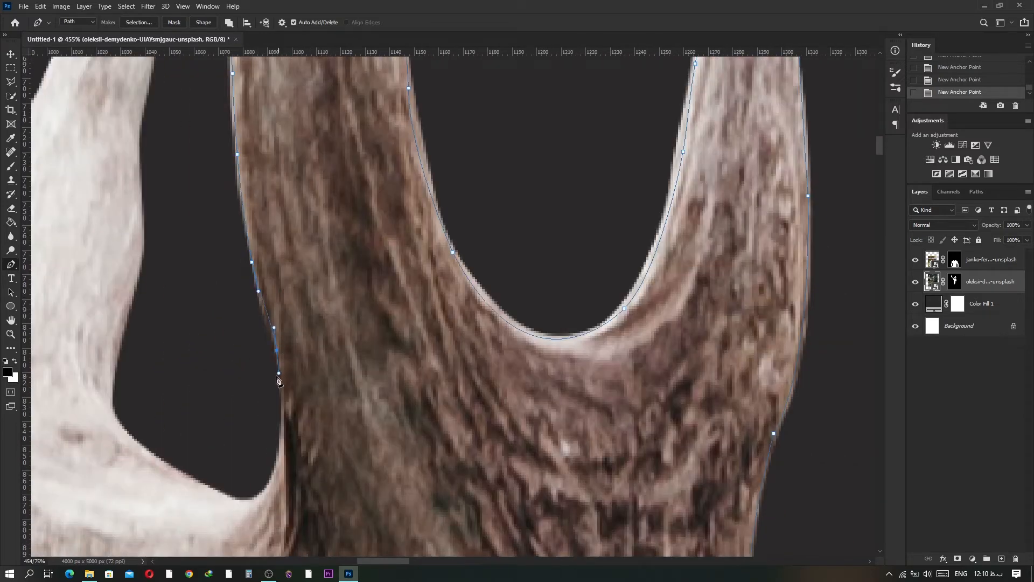
- Curve the path through the narrow fork and up the inner edge of the left-hand antler's pale upright tine
left_click_drag(274, 477, 265, 492)
left_click_drag(110, 414, 38, 278)
left_click(177, 414, "alt")
left_click_drag(199, 289, 222, 252)
left_click(199, 289, "alt")
- Trace the upper part of the pale upright tine to its tip
left_click_drag(207, 216, 209, 322)
left_click(211, 324)
left_click(211, 207)
left_click_drag(218, 142, 196, 329)
- Trace the outer edge of the pale upright tine down toward the outermost horizontal tine
left_click_drag(137, 267, 111, 342)
left_click(137, 266, "alt")
left_click_drag(183, 352, 224, 267)
left_click_drag(90, 410, 190, 252)
- Trace the upper edge of the outermost horizontal tine out to its notched, blunt end
left_click_drag(153, 348, 141, 369)
left_click_drag(101, 423, 325, 300)
left_click_drag(156, 326, 504, 338)
left_click_drag(301, 335, 296, 337)
left_click_drag(166, 423, 147, 452)
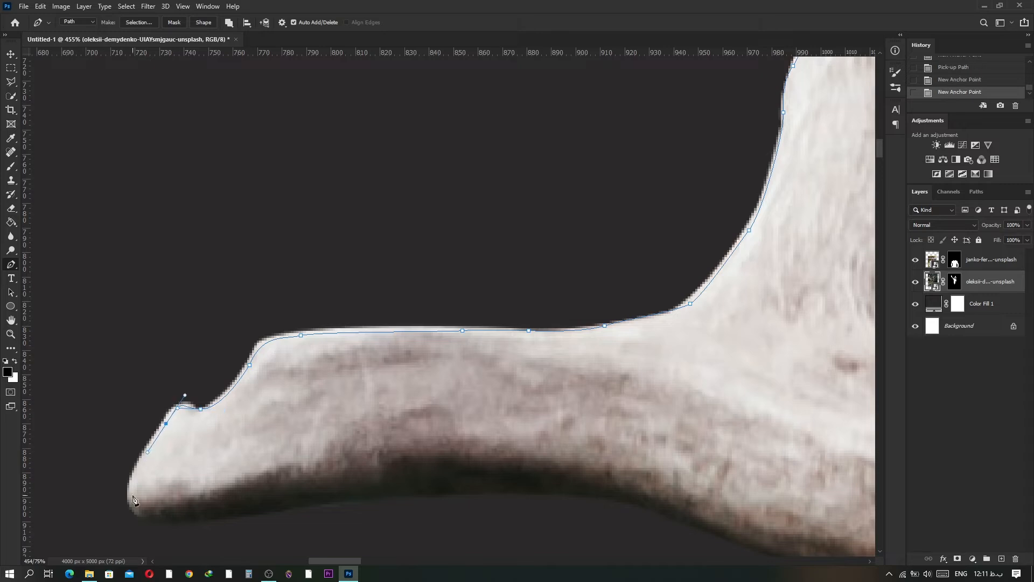
- Trace around the horizontal tine's blunt end and begin back along its dark lower edge
left_click_drag(529, 492, 588, 503)
left_click(529, 492, "alt")
left_click_drag(689, 526, 372, 365)
left_click(349, 345, "alt")
- Continue along the horizontal tine's lower edge to the bend into the left-hand main beam's outer edge
left_click_drag(451, 383, 464, 390)
left_click_drag(540, 416, 549, 418)
left_click_drag(604, 432, 630, 439)
left_click_drag(695, 462, 524, 397)
left_click_drag(582, 427, 607, 441)
left_click_drag(598, 432, 366, 264)
left_click_drag(431, 344, 455, 383)
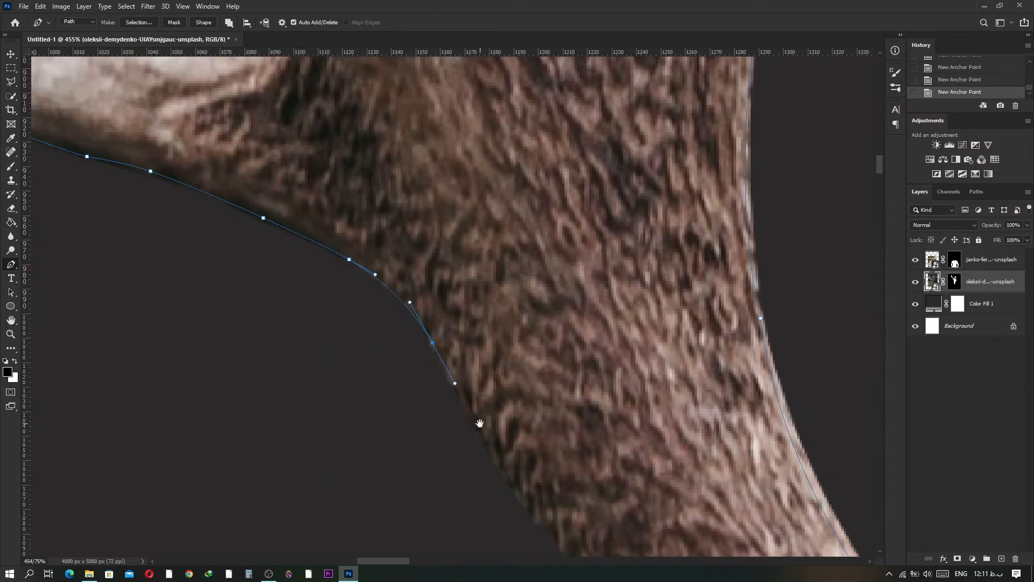
- Trace the outer edge of the left-hand main beam downward from the bend below the horizontal tine
left_click_drag(389, 310, 392, 313)
left_click_drag(392, 314, 175, 116)
left_click_drag(211, 179, 231, 201)
scroll(342, 330, "down", 3)
left_click_drag(455, 431, 515, 443)
left_click(455, 430, "alt")
left_click_drag(615, 507, 628, 513)
left_click_drag(572, 506, 238, 349)
- Trace the main beam's lower edge along to the dark burr at the left-hand antler's base
left_click_drag(407, 425, 202, 286)
left_click(188, 271, "alt")
left_click_drag(278, 325, 284, 329)
left_click_drag(386, 380, 399, 390)
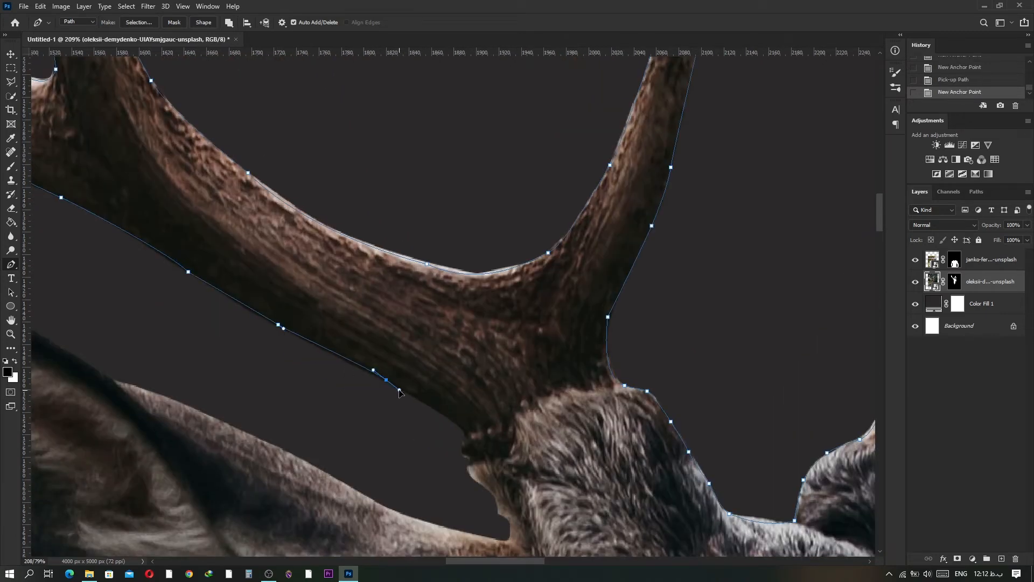
left_click(467, 430, "alt")
- Trace around the left-hand antler's burr and close the path along the fur line at the right-hand antler's base
scroll(467, 431, "down", 2)
scroll(488, 434, "up", 3)
left_click_drag(442, 435, 441, 440)
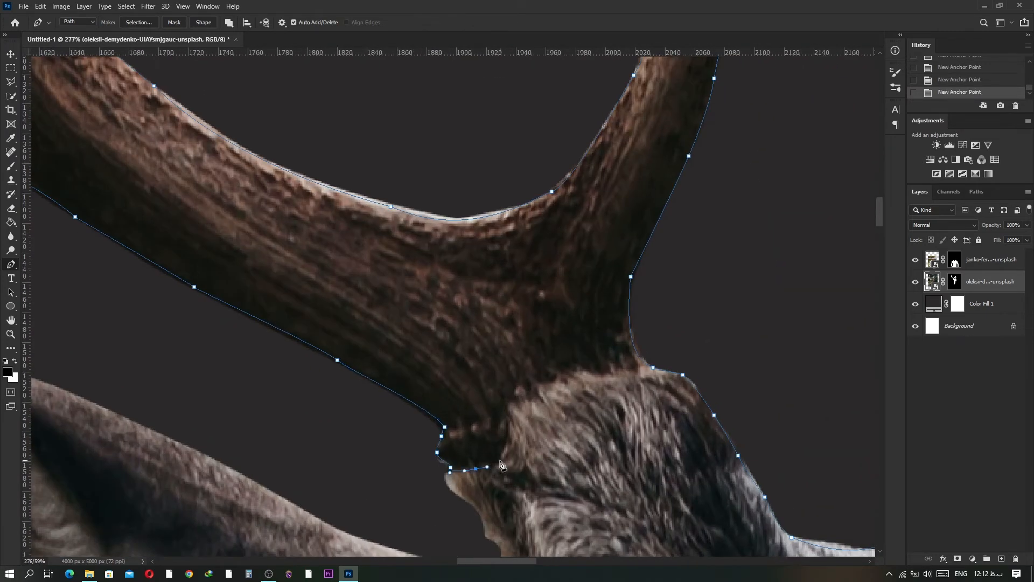
scroll(625, 384, "down", 4)
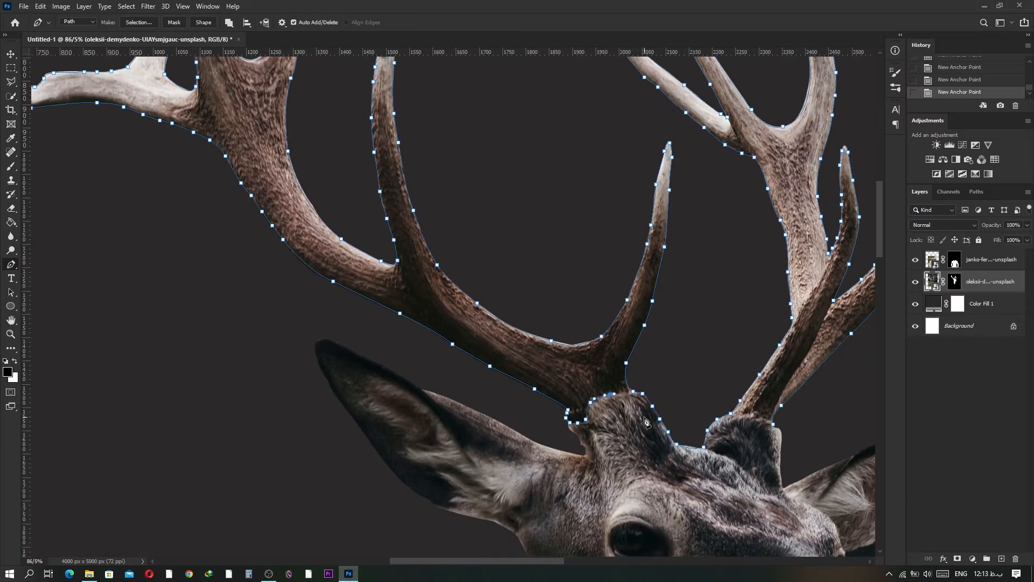
scroll(646, 422, "up", 2)
left_click_drag(819, 435, 718, 435)
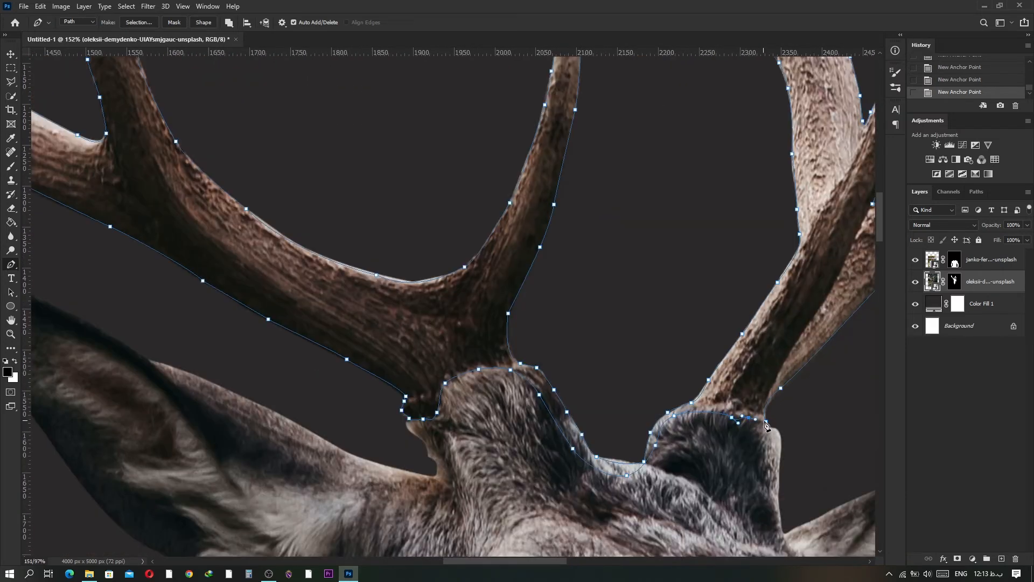
left_click(769, 421)
- Convert the closed antler path to a selection and copy the antlers to a new layer
scroll(529, 423, "down", 4)
right_click(505, 391)
left_click(536, 197)
left_click(570, 159)
key("ctrl+j")
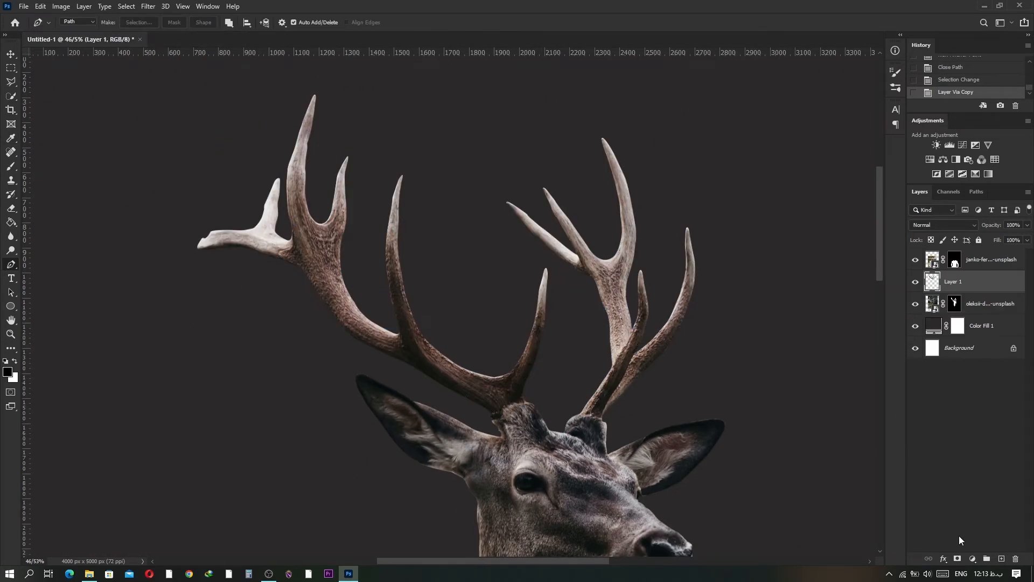
- Add a Gradient Map adjustment clipped to the copied antler layer and open its gradient for editing
scroll(879, 554, "down", 3)
left_click(973, 559)
left_click(980, 541)
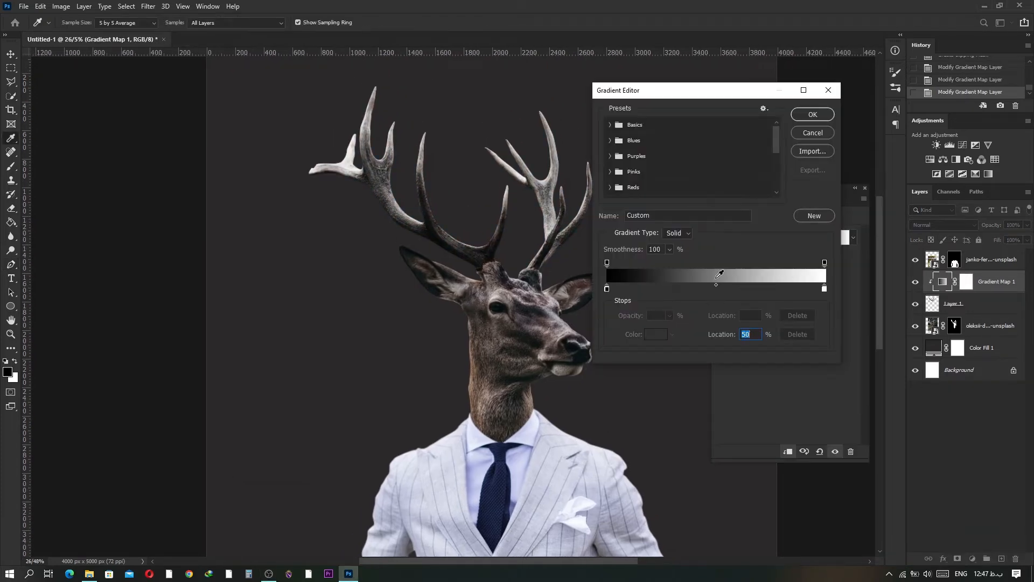
- Add a colour stop at 50% of the antlers' gradient and make it orange
left_click(716, 289)
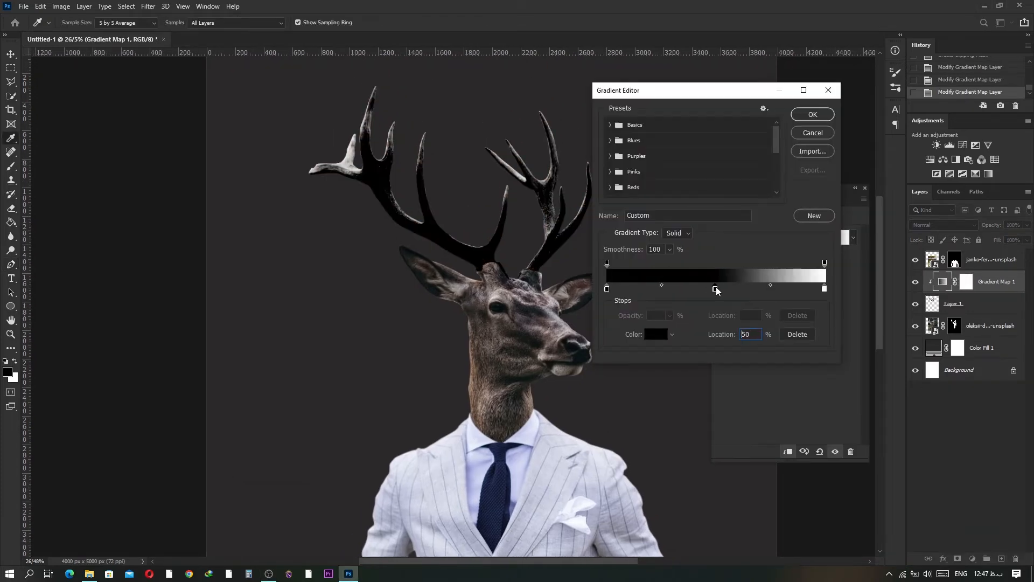
double_click(716, 288)
type("c45a04")
left_click(851, 291)
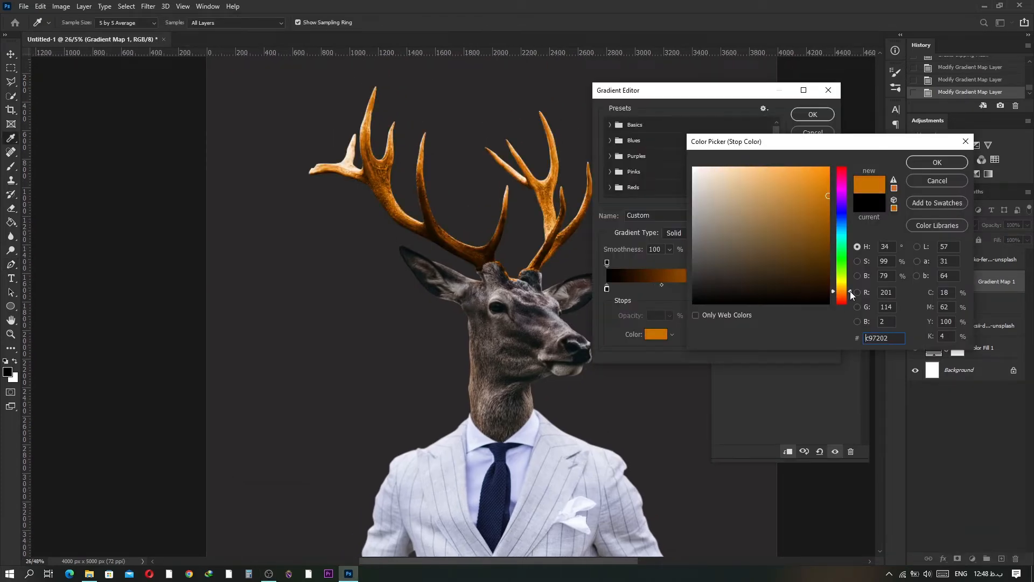
left_click(937, 162)
- Colour an additional stop between the orange and white ones bright amber, fbb203
left_click(658, 335)
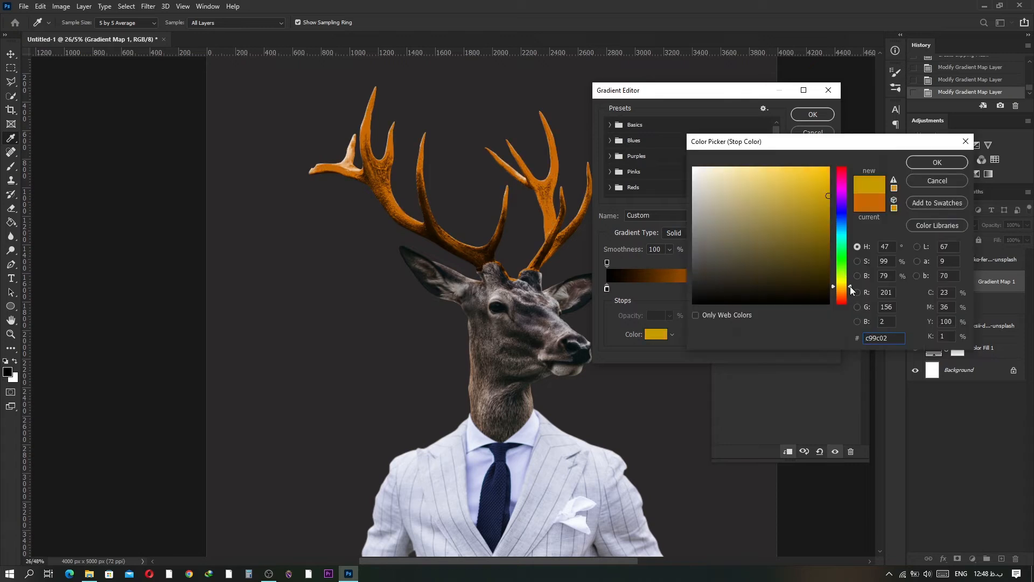
left_click(850, 288)
left_click(828, 168)
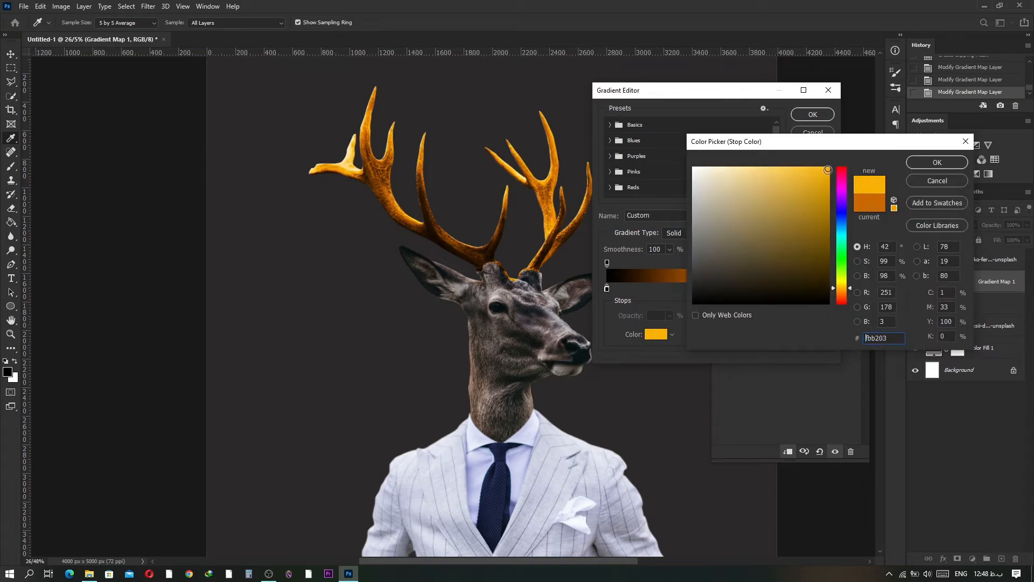
key("Return")
- Fine-tune the hue and brightness of the gradient stop's orange colour
left_click(657, 338)
left_click_drag(850, 293, 850, 290)
left_click(828, 209)
left_click(851, 291)
left_click_drag(825, 172, 828, 194)
key("Return")
- Move the orange and amber stops toward the gradient's dark end and place an extra black stop at about 5%
left_click_drag(717, 289, 613, 289)
left_click_drag(769, 289, 694, 289)
left_click(618, 289)
double_click(617, 289)
left_click(621, 290)
key("Return")
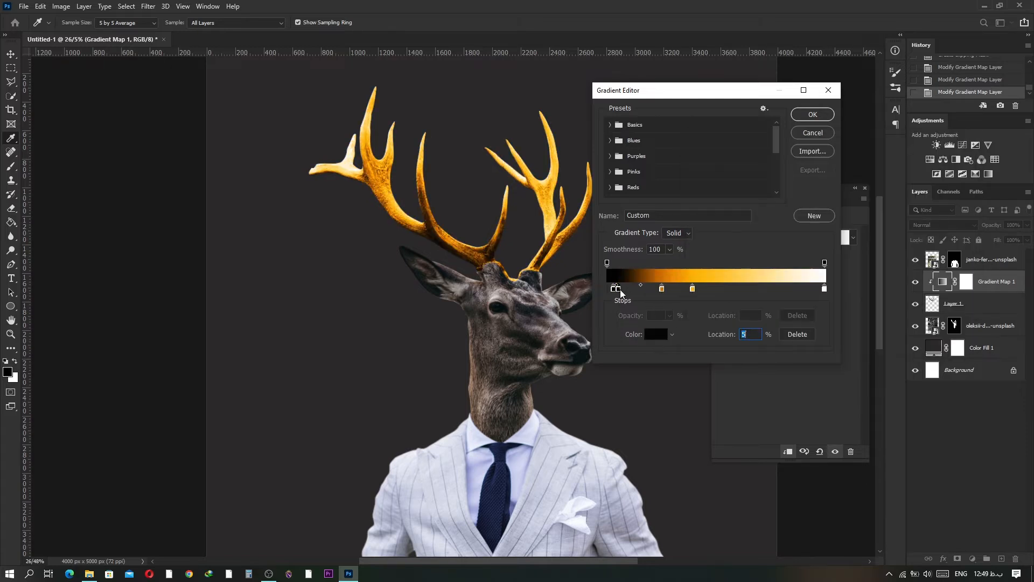
- Readjust the amber stop's position, place the orange stop at 26%, and apply the gradient
left_click_drag(693, 289, 682, 290)
left_click(662, 289)
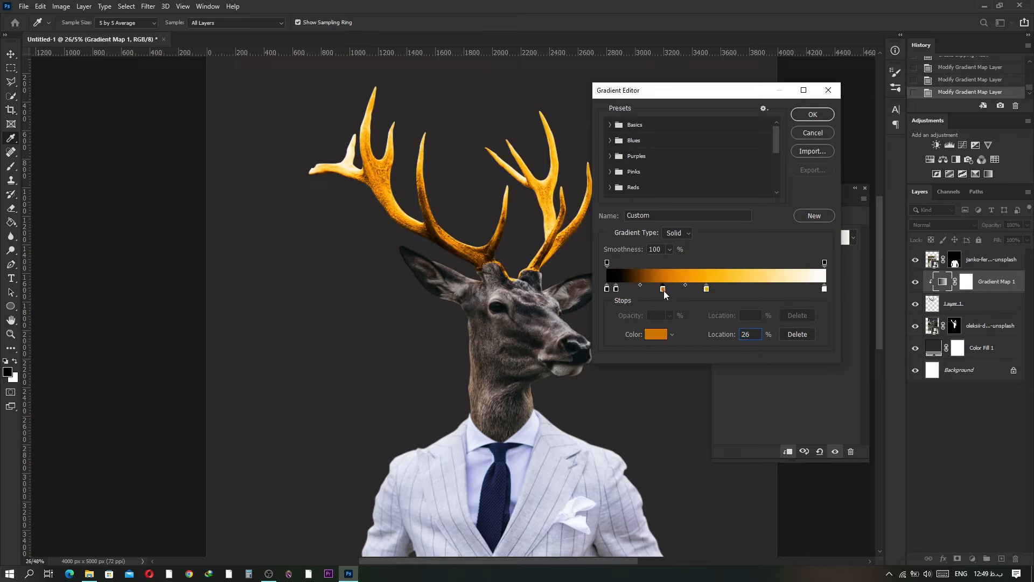
left_click(813, 114)
left_click(866, 188)
- Merge a duplicate of the antler layer with its gradient map and rename the merged layer glow
key("p")
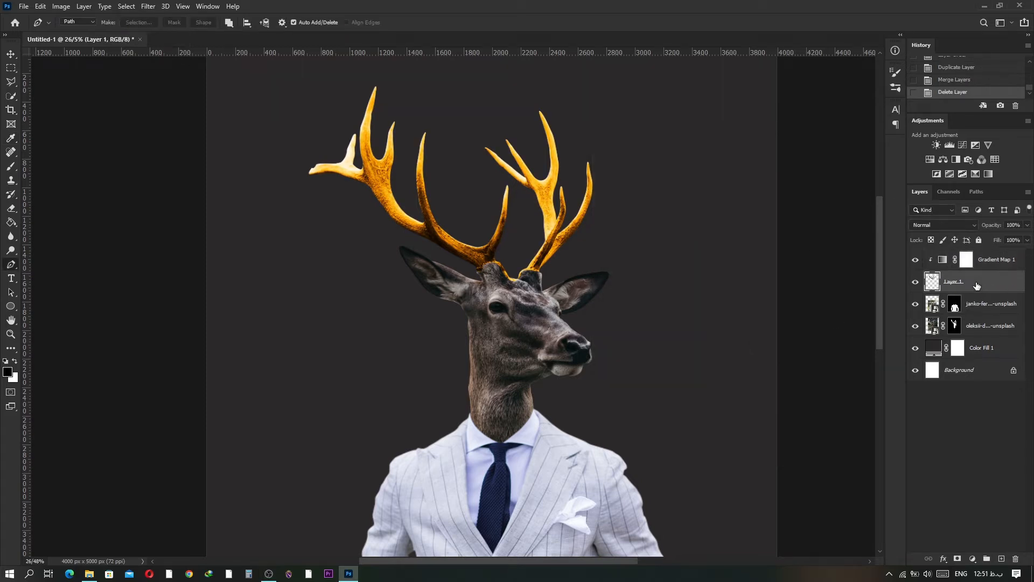
key("e")
key("ctrl+e")
double_click(972, 261)
type("glow")
key("Return")
- Duplicate the glow layer, convert the copy to a smart object, and soften it with Gaussian Blur
key("ctrl+j")
right_click(1001, 260)
left_click(911, 259)
left_click(148, 6)
mouse_move(161, 116)
left_click(313, 163)
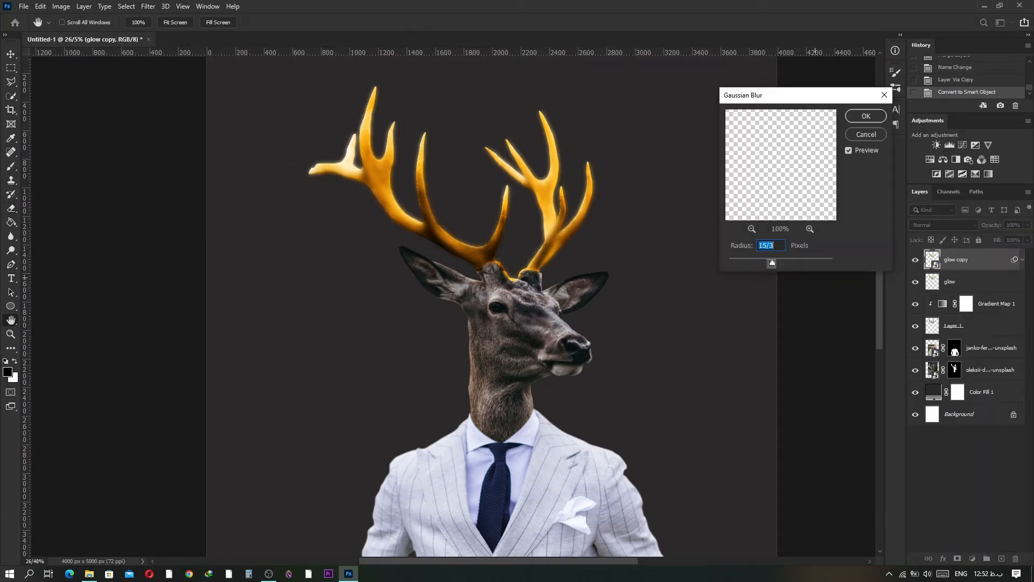
key("Return")
key("e")
key("ctrl+j")
key("ctrl+z")
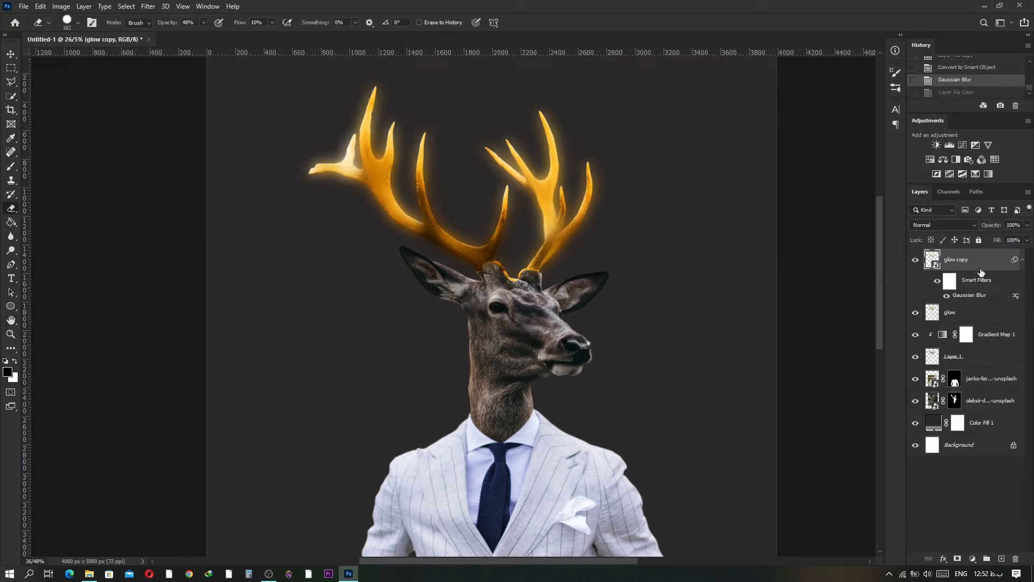
- Duplicate the original glow layer and apply a wide Gaussian Blur of about 447 pixels to the copy
key("ctrl+j")
left_click(148, 6)
mouse_move(162, 131)
left_click(371, 183)
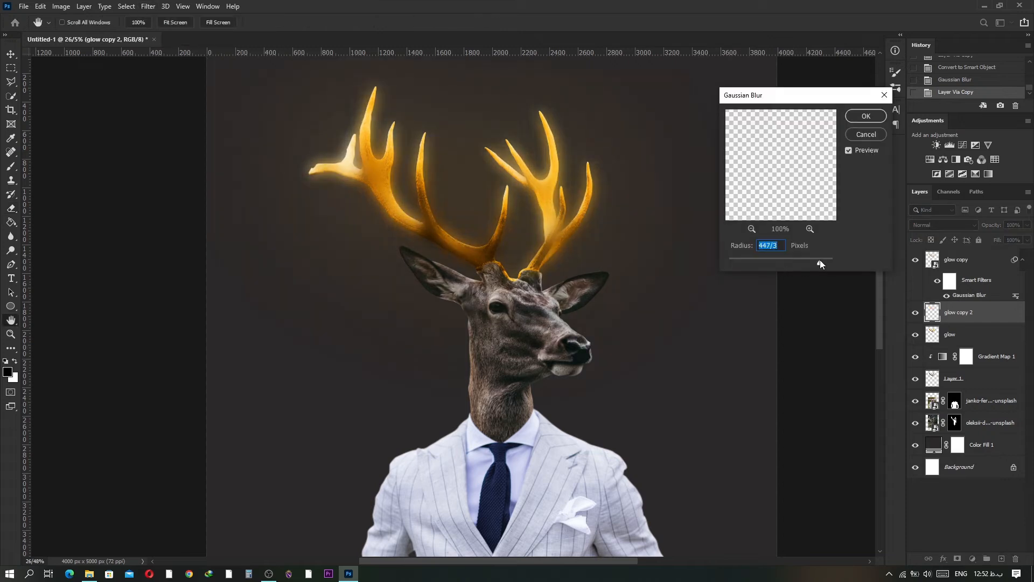
key("Return")
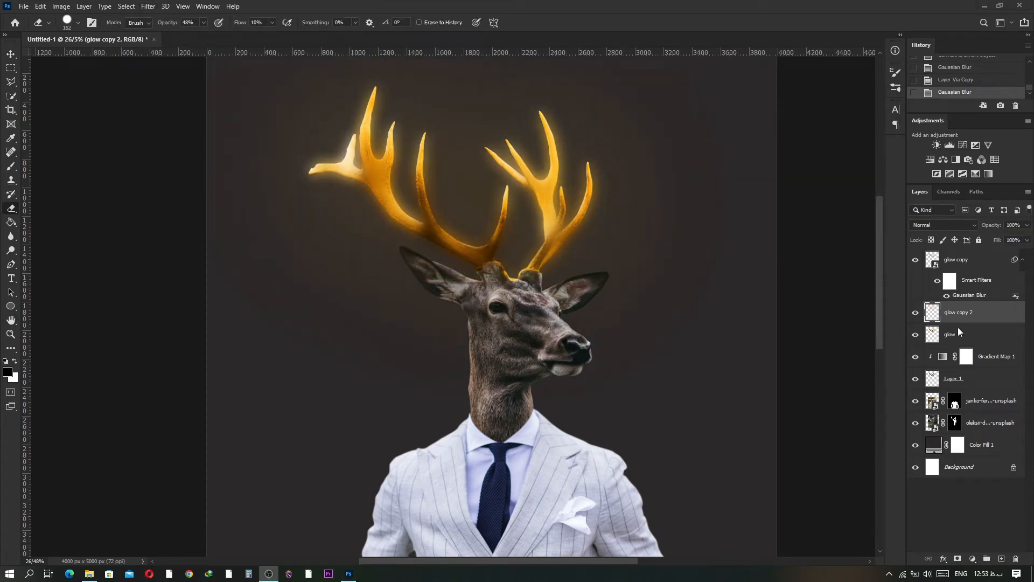
- Set the blend mode of both blurred glow copies to Screen
left_click(969, 263)
left_click(962, 225)
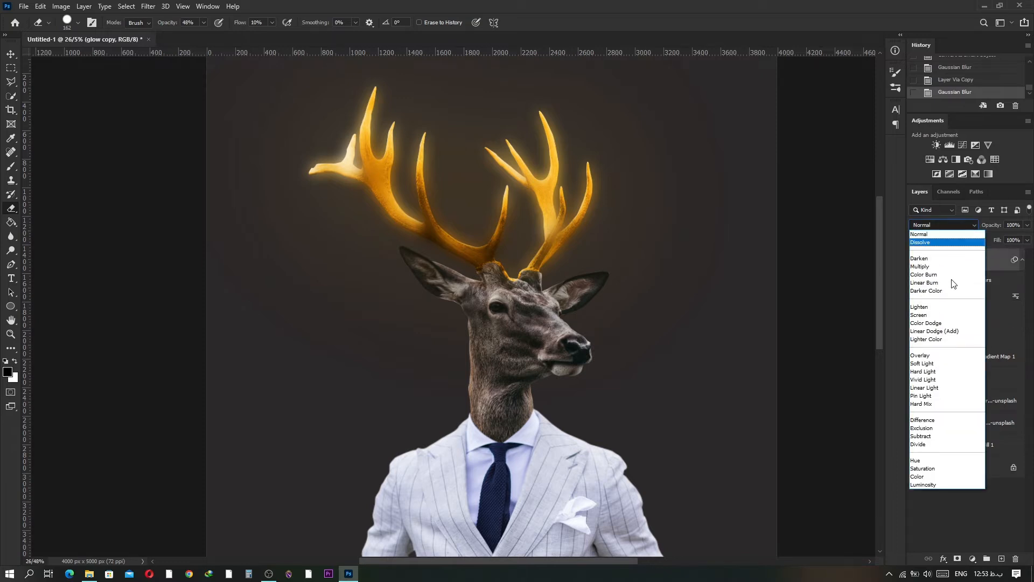
left_click(936, 315)
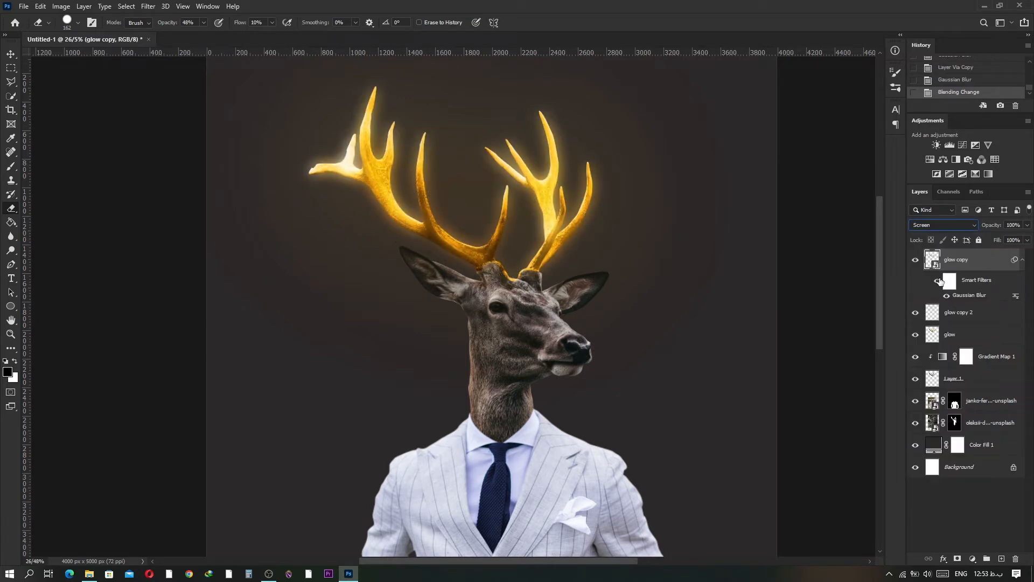
left_click(977, 313)
left_click(964, 225)
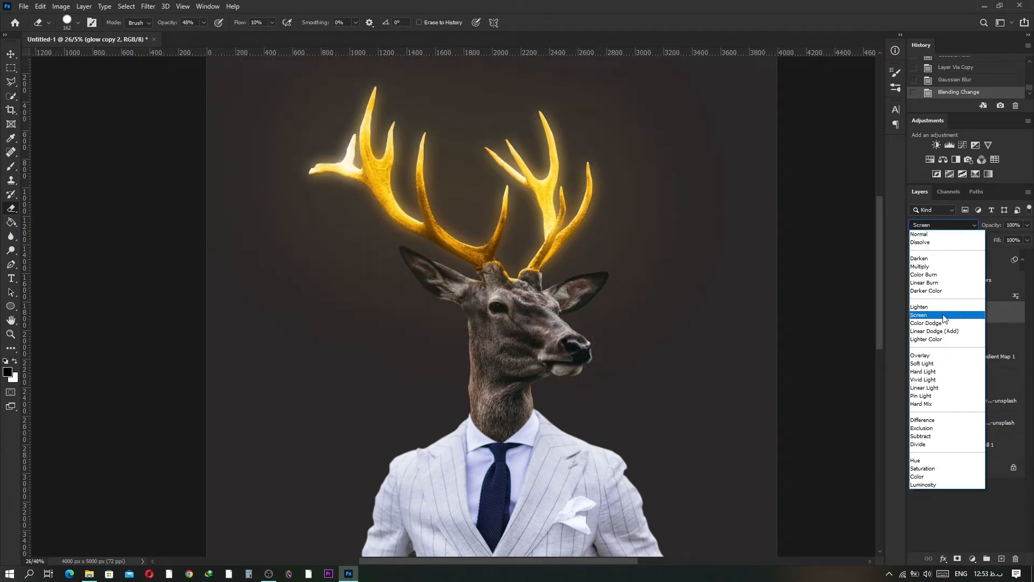
left_click(944, 316)
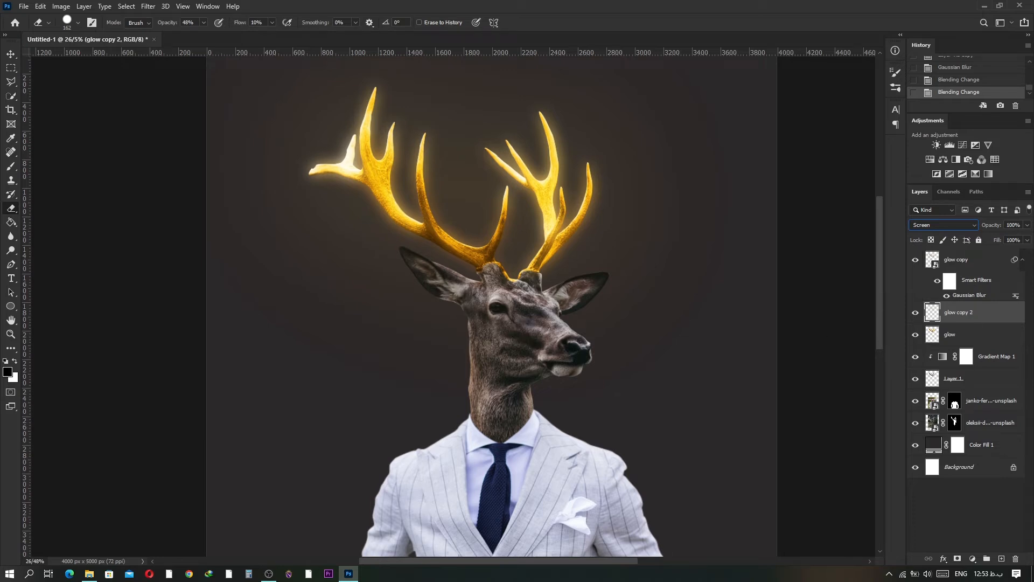
- Add an Exposure adjustment clipped to the deer's head layer and darken the head with it
left_click(990, 423)
left_click(973, 559)
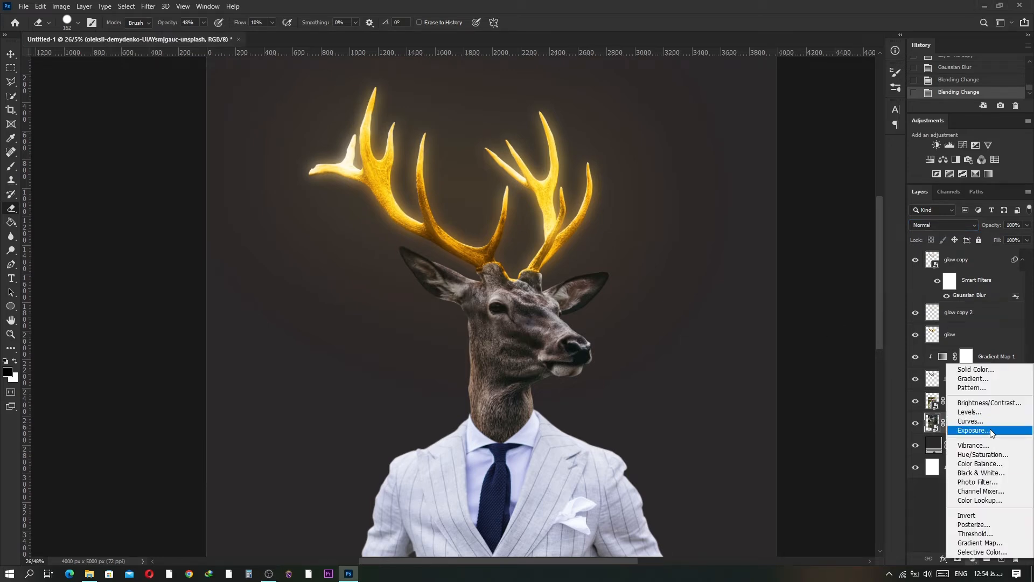
left_click(990, 428)
key("ctrl+alt+g")
mouse_move(779, 262)
left_mouse_down()
mouse_move(768, 263)
mouse_move(796, 260)
left_mouse_up()
- Add a second clipped Exposure adjustment with a strong positive exposure, about +3.78, and invert its mask
left_click(973, 559)
left_click(991, 429)
key("ctrl+alt+g")
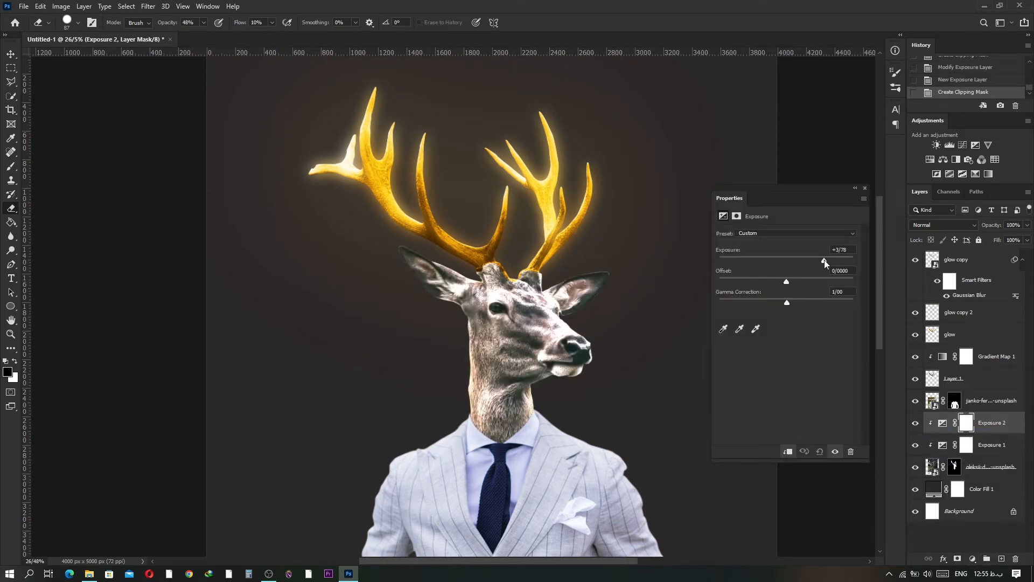
left_click(865, 189)
key("ctrl+i")
- Paint highlights on the second exposure's mask beside the antler base, down the nose bridge and around the nostril
scroll(542, 306, "up", 2)
scroll(542, 305, "up", 3)
key("b")
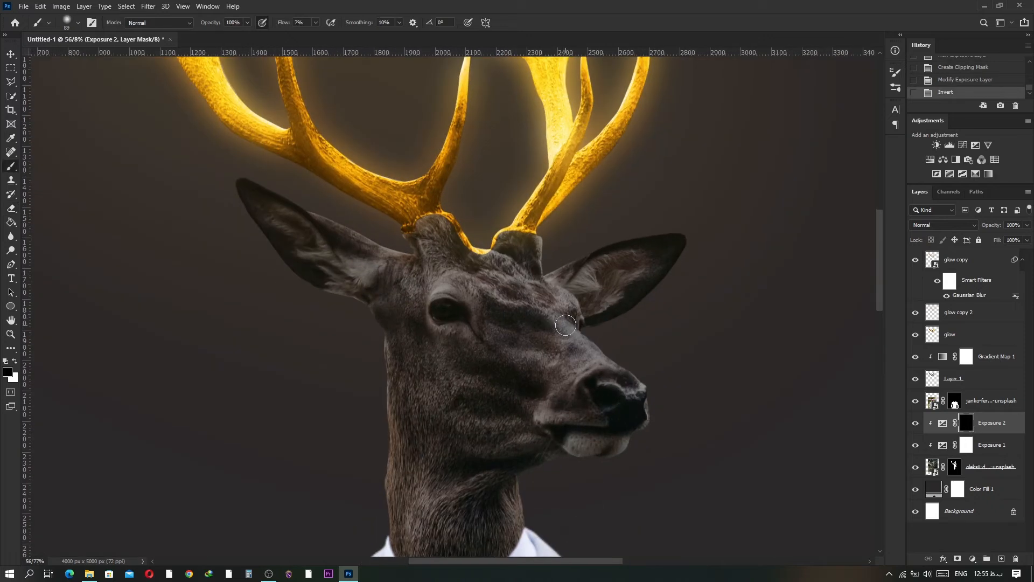
left_click_drag(544, 239, 540, 256)
left_click_drag(577, 313, 629, 375)
left_click_drag(529, 286, 548, 286)
left_click_drag(644, 387, 625, 386)
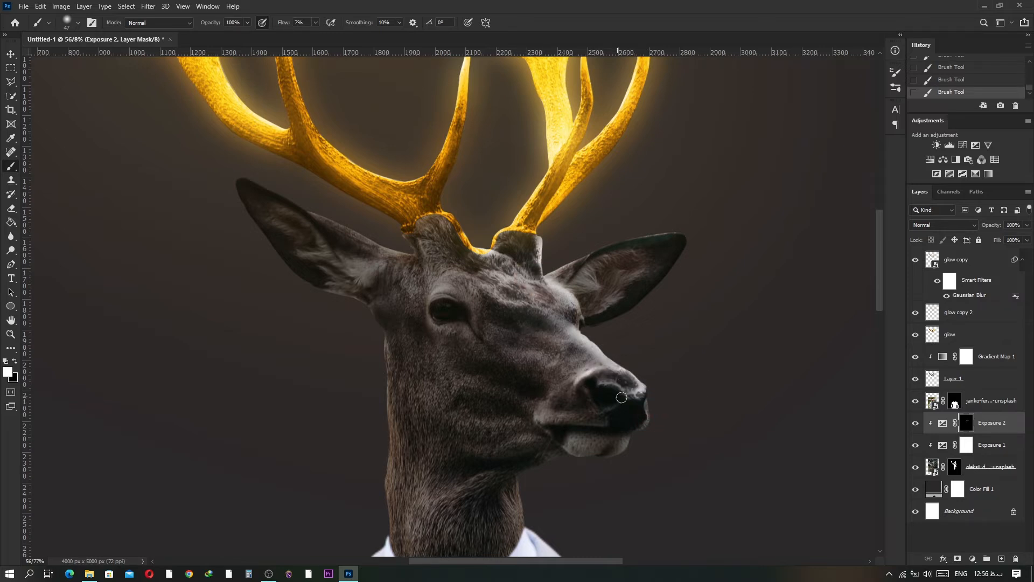
- Brush further highlights on the exposure mask along the muzzle, cheek, brow and ears
left_click_drag(552, 408, 539, 446)
mouse_move(497, 392)
left_mouse_down()
mouse_move(518, 392)
mouse_move(498, 362)
left_mouse_up()
mouse_move(447, 291)
left_mouse_down()
mouse_move(439, 235)
mouse_move(527, 249)
left_mouse_up()
mouse_move(391, 248)
left_mouse_down()
mouse_move(293, 194)
mouse_move(595, 255)
left_mouse_up()
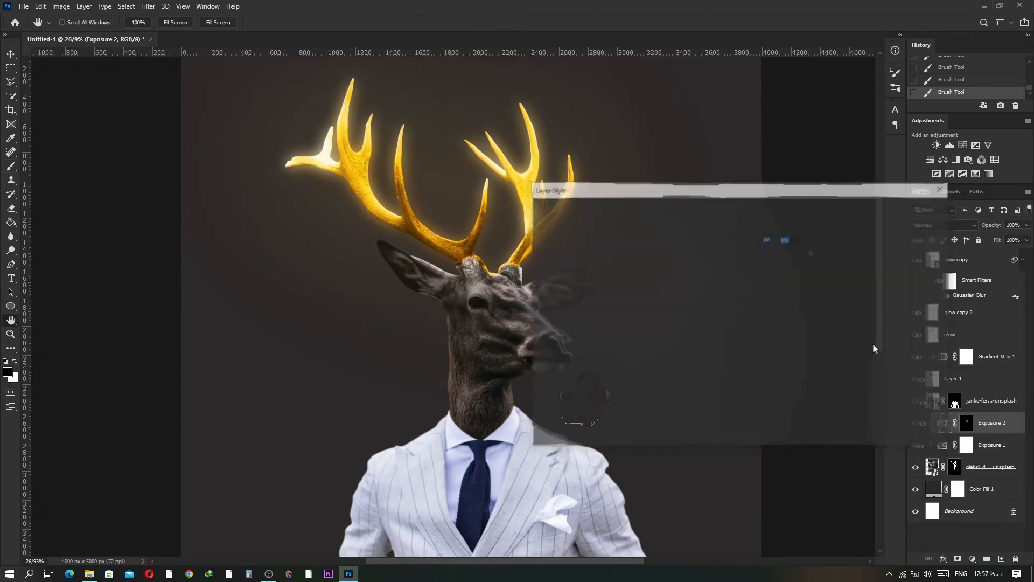
- Paint over the head on the second exposure's mask with a large brush to clear the brushed highlights
left_click_drag(726, 306, 747, 307)
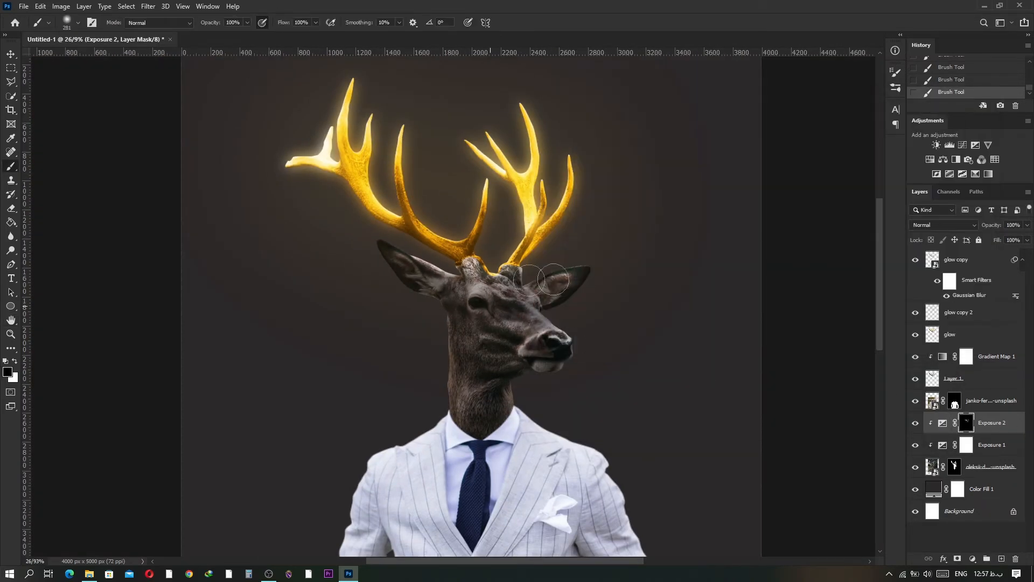
mouse_move(553, 279)
left_mouse_down()
mouse_move(471, 301)
mouse_move(571, 370)
left_mouse_up()
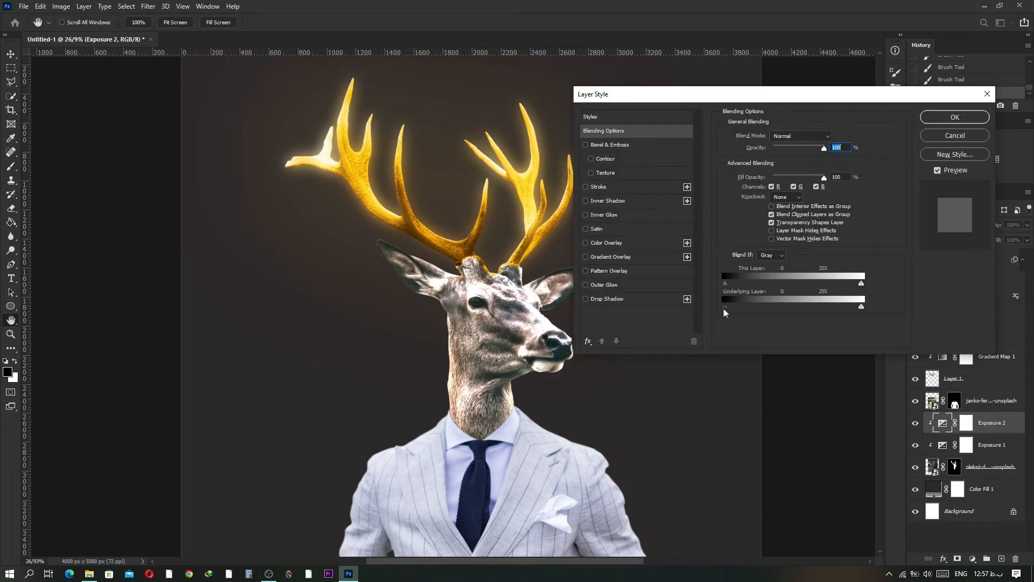
- Restrict the second exposure to lighter underlying tones with a split Blend If shadow slider and try the Overlay blend mode
mouse_move(726, 306)
left_mouse_down()
mouse_move(790, 307)
mouse_move(747, 306)
left_mouse_up()
mouse_move(790, 307)
left_mouse_down()
mouse_move(776, 307)
mouse_move(800, 310)
left_mouse_up()
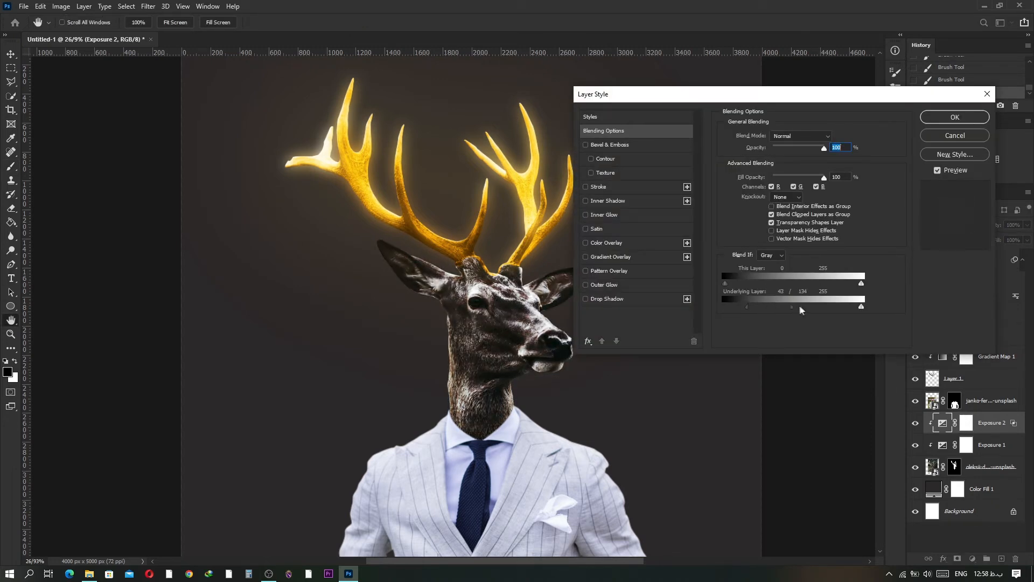
key("Return")
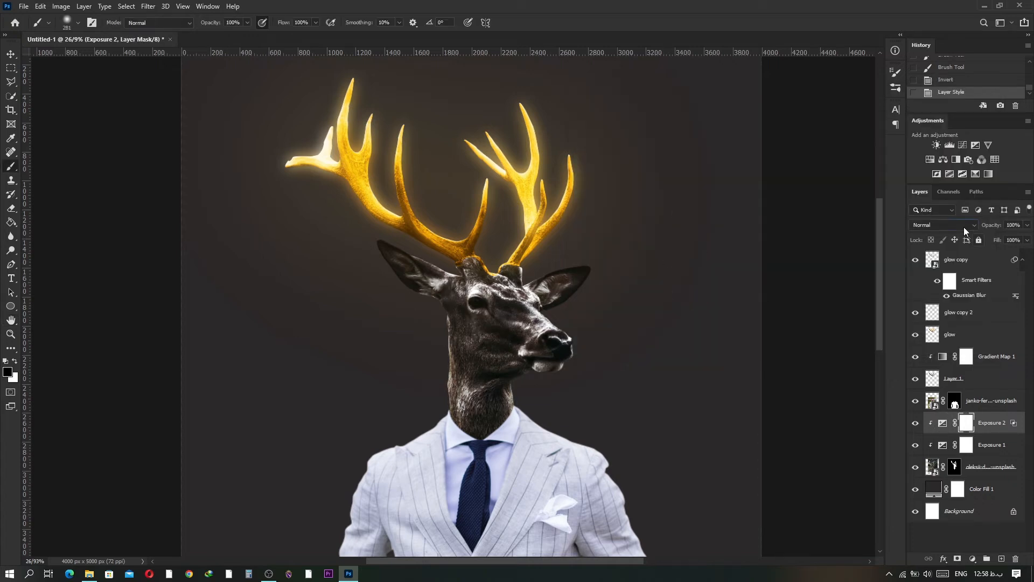
left_click(965, 227)
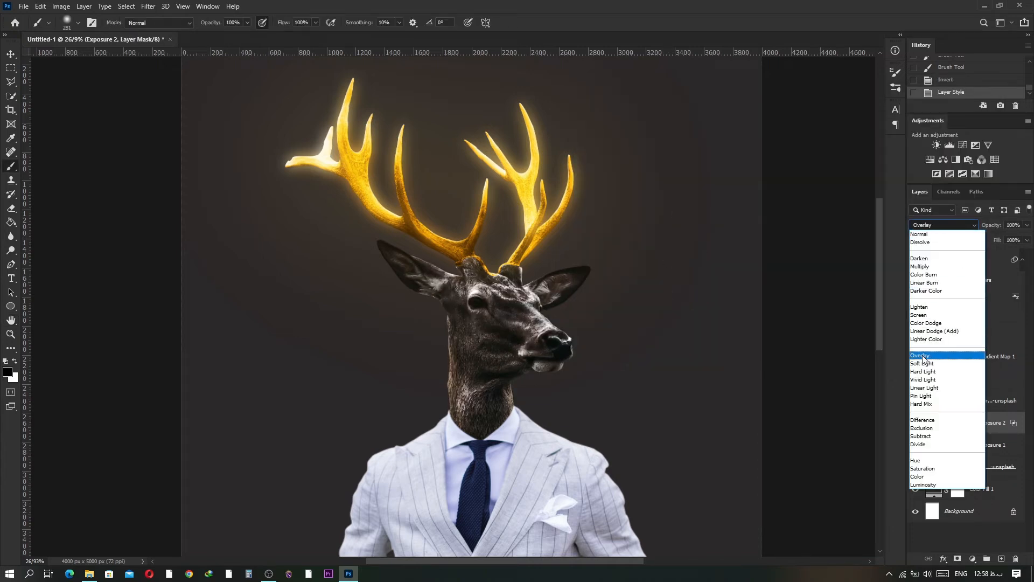
key("Escape")
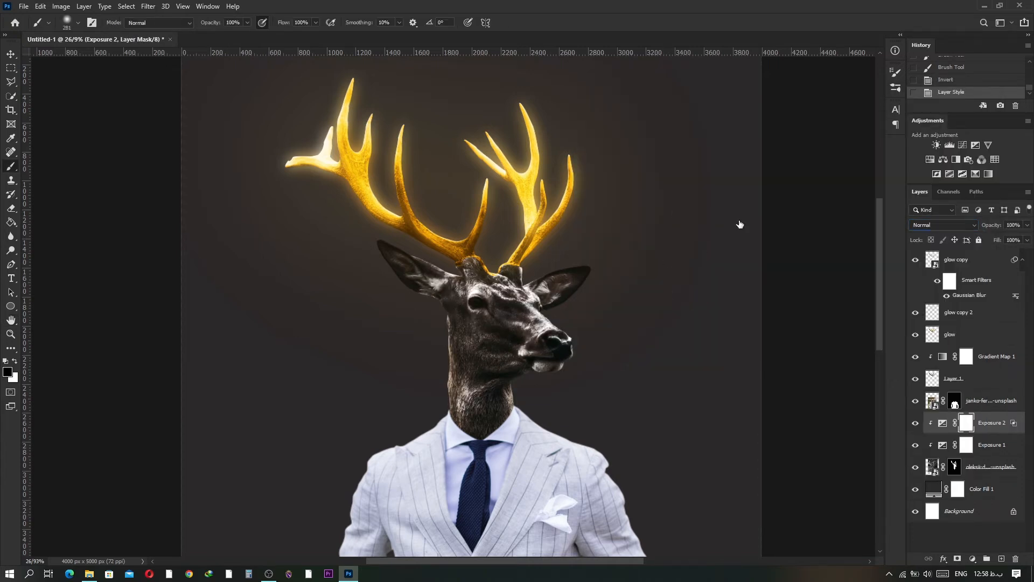
- Readjust the second exposure's Blend If, splitting the underlying layer's shadow slider at 0 / 67
left_click_drag(734, 284, 694, 280)
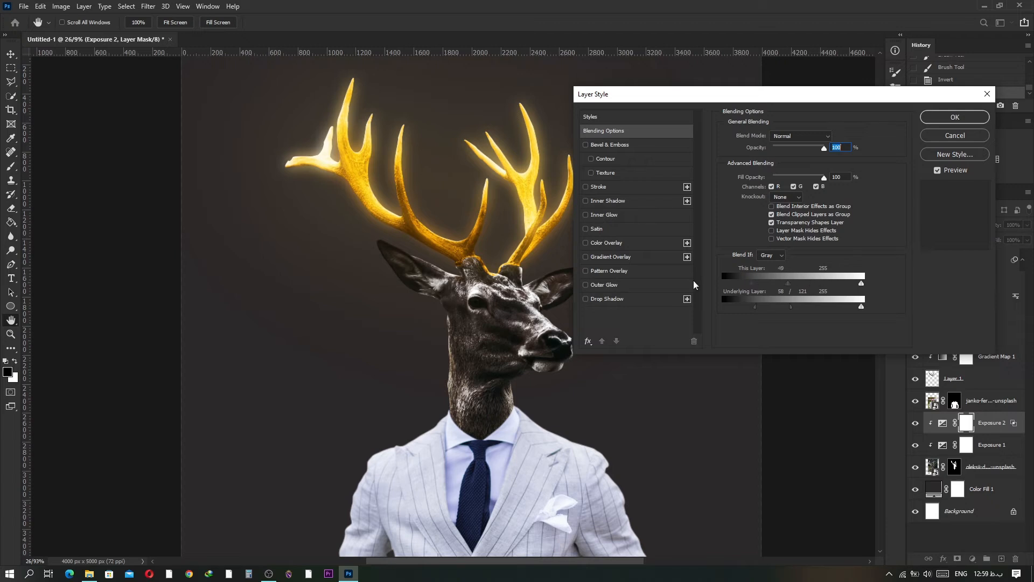
left_click_drag(755, 306, 722, 310)
left_click_drag(792, 310, 759, 311)
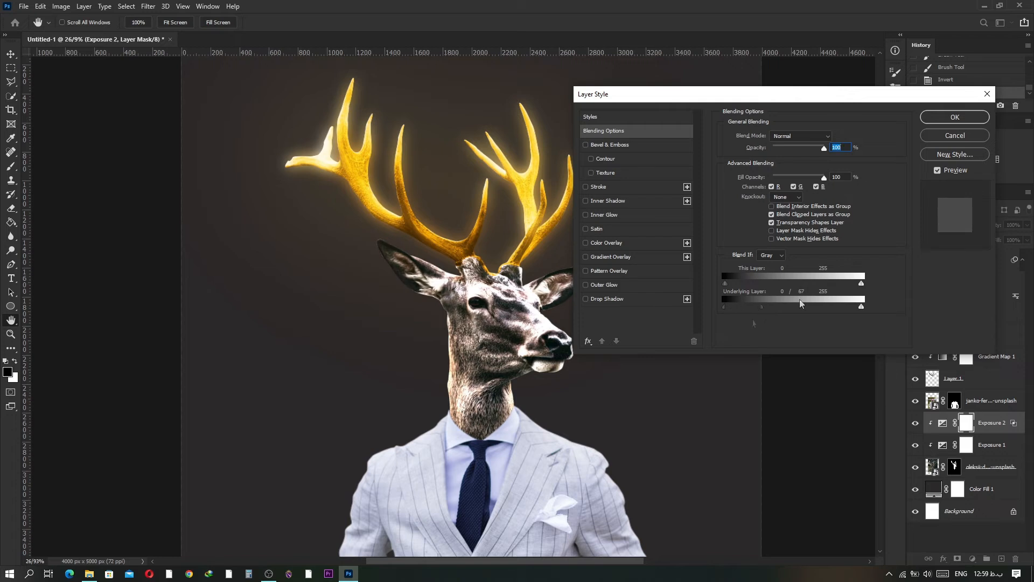
left_click(954, 117)
- Invert the second exposure's mask to black and prepare a white brush with reduced flow
key("ctrl+i")
left_click_drag(286, 23, 233, 35)
scroll(502, 306, "up", 8)
key("x")
- Paint soft highlights over the deer's head on the second exposure's mask
mouse_move(503, 219)
left_mouse_down()
mouse_move(631, 224)
mouse_move(571, 269)
mouse_move(487, 238)
left_mouse_up()
mouse_move(438, 203)
left_mouse_down()
mouse_move(412, 214)
mouse_move(320, 208)
mouse_move(389, 251)
left_mouse_up()
left_click_drag(390, 253, 400, 256)
mouse_move(377, 272)
left_mouse_down()
mouse_move(420, 260)
mouse_move(572, 317)
mouse_move(668, 384)
left_mouse_up()
mouse_move(590, 379)
left_mouse_down()
mouse_move(539, 317)
mouse_move(569, 354)
mouse_move(446, 406)
mouse_move(371, 479)
mouse_move(354, 300)
left_mouse_up()
scroll(689, 444, "down", 8)
left_click_drag(689, 444, 454, 348)
- Add a Color Balance adjustment clipped to the deer's head and shift its midtones toward yellow
left_click(972, 559)
left_click(976, 467)
left_click(787, 451)
left_click_drag(771, 258, 737, 292)
- Warm the Color Balance's highlights and shadows toward red and yellow, with the shadows at +13 red and -24 blue
left_click(795, 234)
left_click(776, 261)
left_click_drag(772, 257, 778, 258)
mouse_move(772, 292)
left_mouse_down()
mouse_move(750, 293)
mouse_move(759, 293)
left_mouse_up()
left_click(781, 234)
left_click(780, 247)
left_click_drag(772, 258, 775, 259)
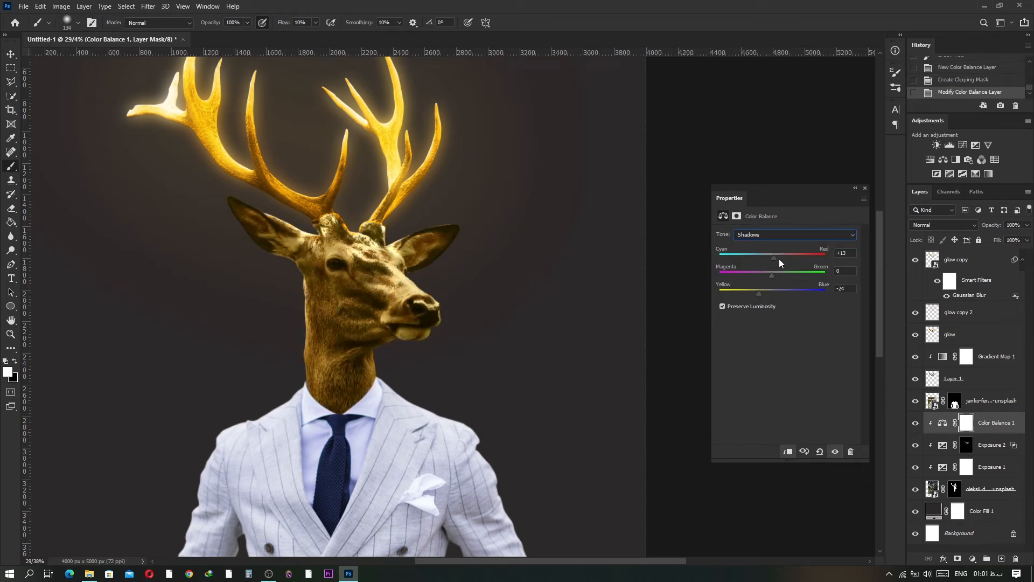
- Limit the head's Color Balance with Blend If, splitting the underlying layer's black point to 0/28
left_click(865, 188)
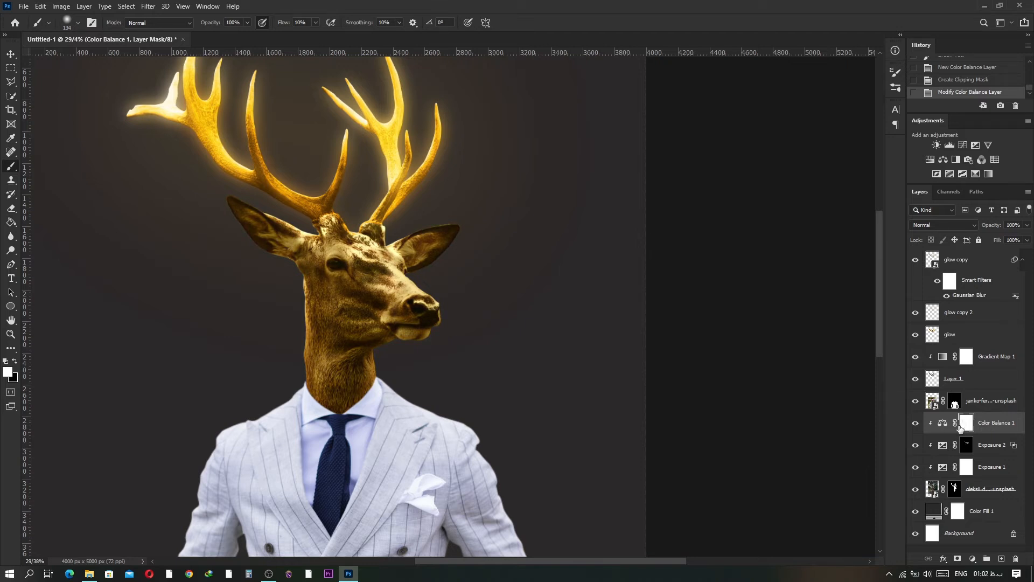
left_click(943, 224)
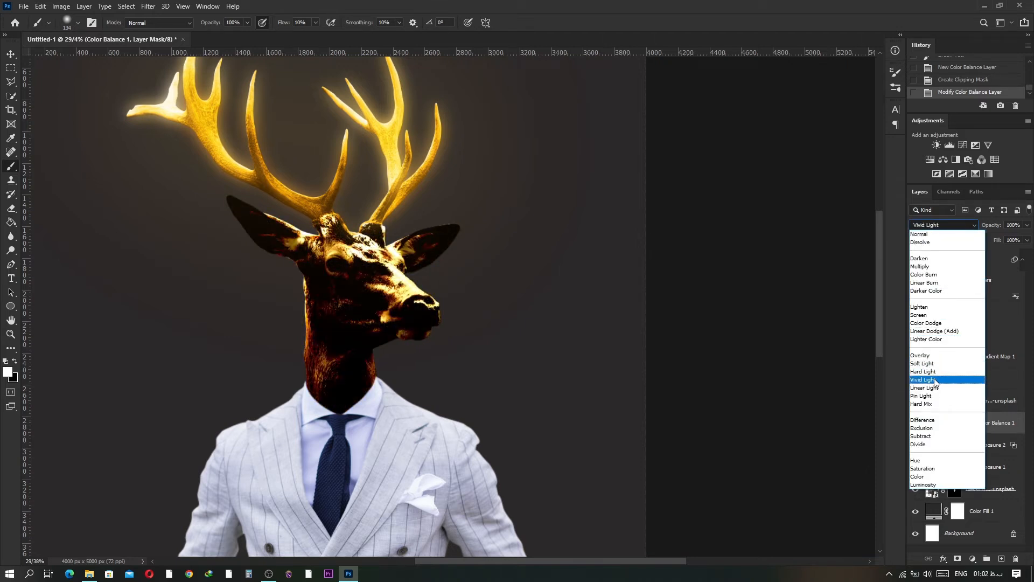
double_click(1007, 423)
double_click(1019, 430)
mouse_move(729, 306)
left_mouse_down()
mouse_move(763, 311)
mouse_move(739, 311)
left_mouse_up()
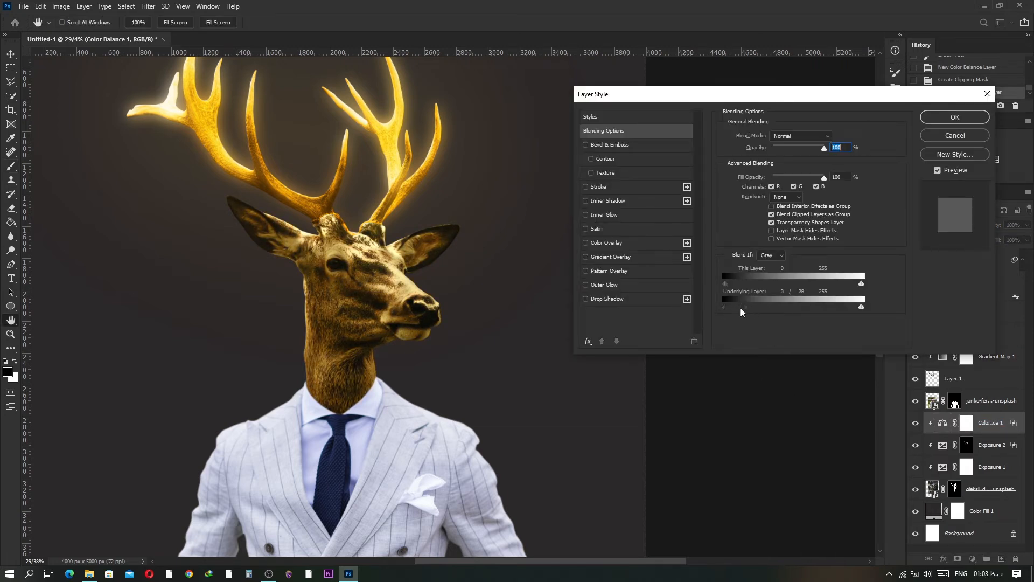
left_click(949, 118)
- Invert the Color Balance mask to black and softly paint the warm tone back over the deer's forehead, snout and cheek
left_click(966, 423)
key("ctrl+i")
scroll(332, 212, "up", 8)
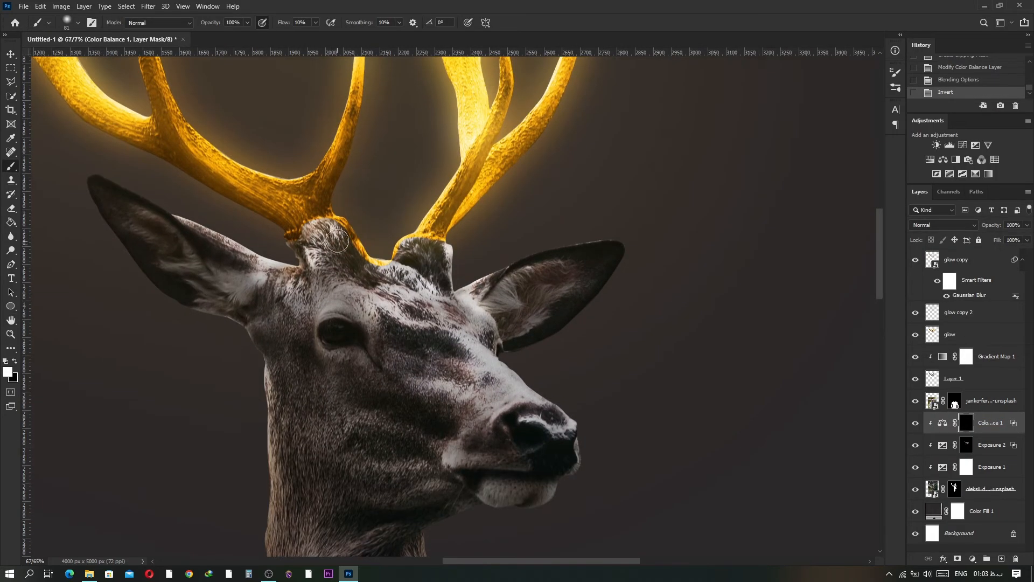
left_click_drag(335, 220, 378, 253)
mouse_move(614, 230)
left_mouse_down()
mouse_move(482, 315)
mouse_move(485, 353)
mouse_move(394, 281)
mouse_move(581, 425)
mouse_move(501, 426)
mouse_move(458, 458)
mouse_move(439, 445)
left_mouse_up()
mouse_move(366, 296)
left_mouse_down()
mouse_move(337, 296)
mouse_move(183, 221)
mouse_move(282, 299)
mouse_move(283, 318)
left_mouse_up()
scroll(494, 378, "down", 1)
scroll(494, 378, "down", 2)
left_click_drag(473, 402, 485, 402)
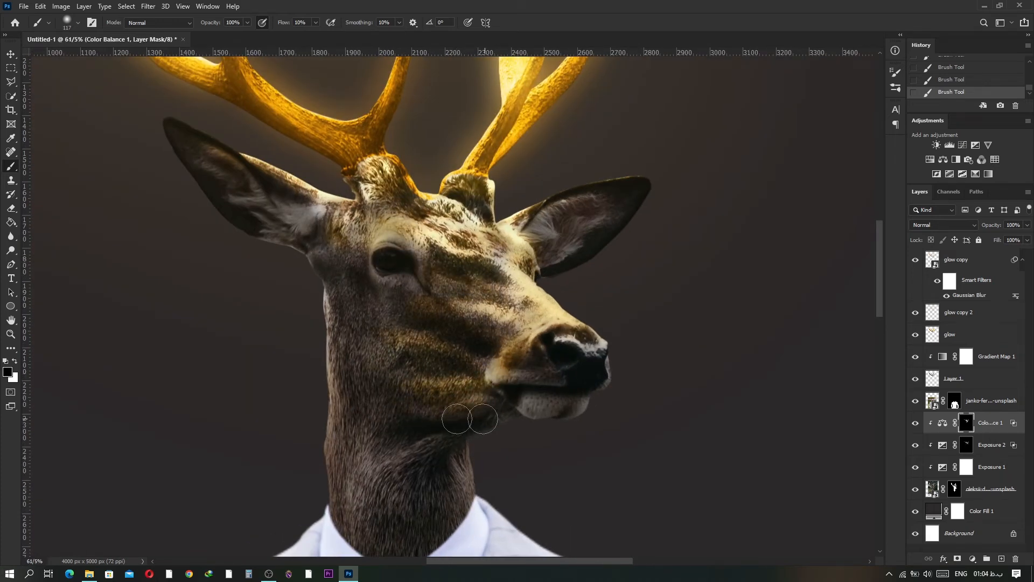
- Paint stronger warm highlights on the deer's nose, face and ear base on the Color Balance mask at 23% flow
scroll(621, 390, "down", 3)
scroll(543, 281, "up", 4)
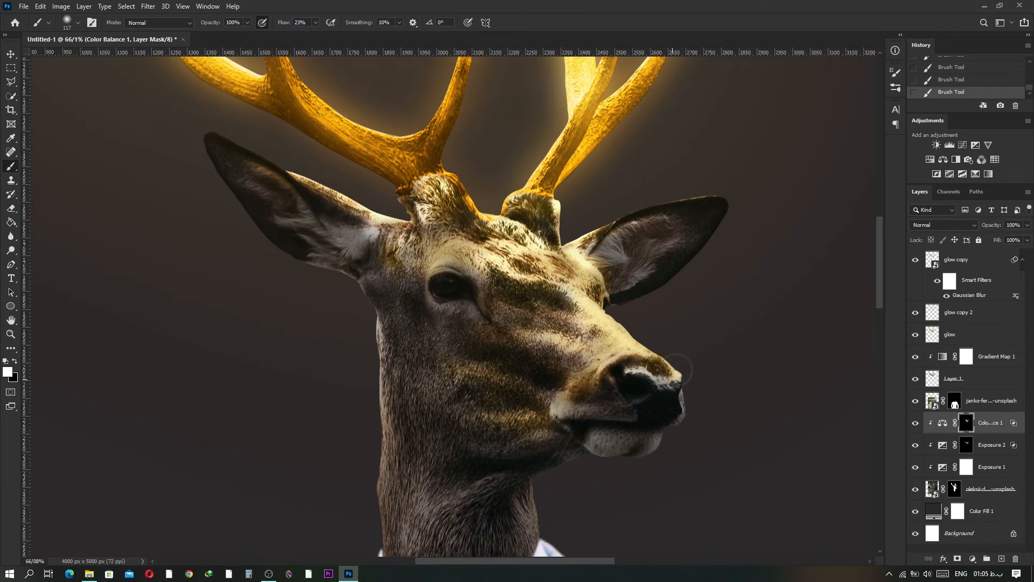
left_click_drag(677, 371, 606, 369)
left_click_drag(506, 272, 559, 321)
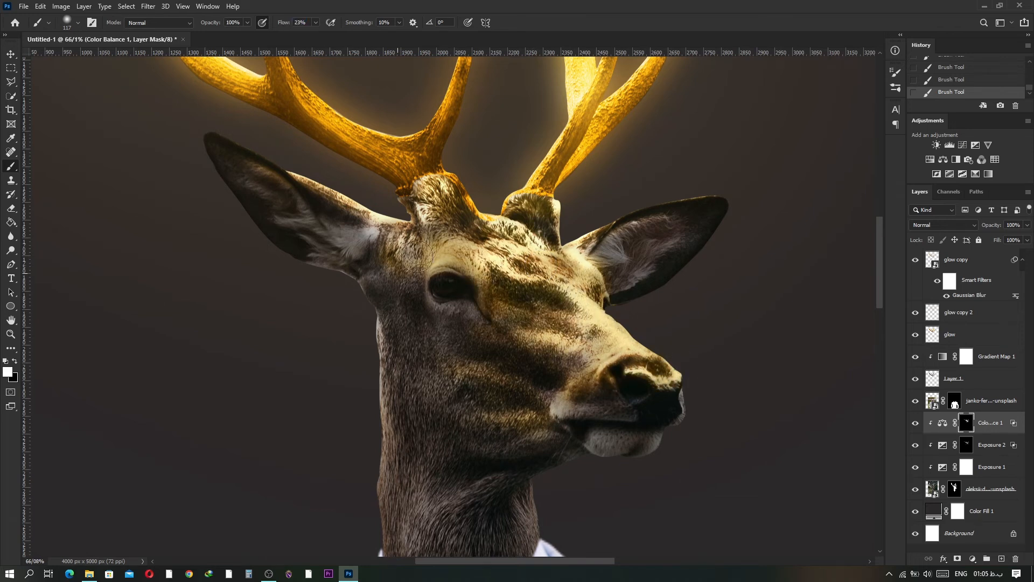
left_click_drag(399, 238, 366, 261)
- Paint a golden rim light along the edges of the deer's neck on the Color Balance mask, varying the flow to soften it
key("x")
left_click_drag(281, 23, 272, 23)
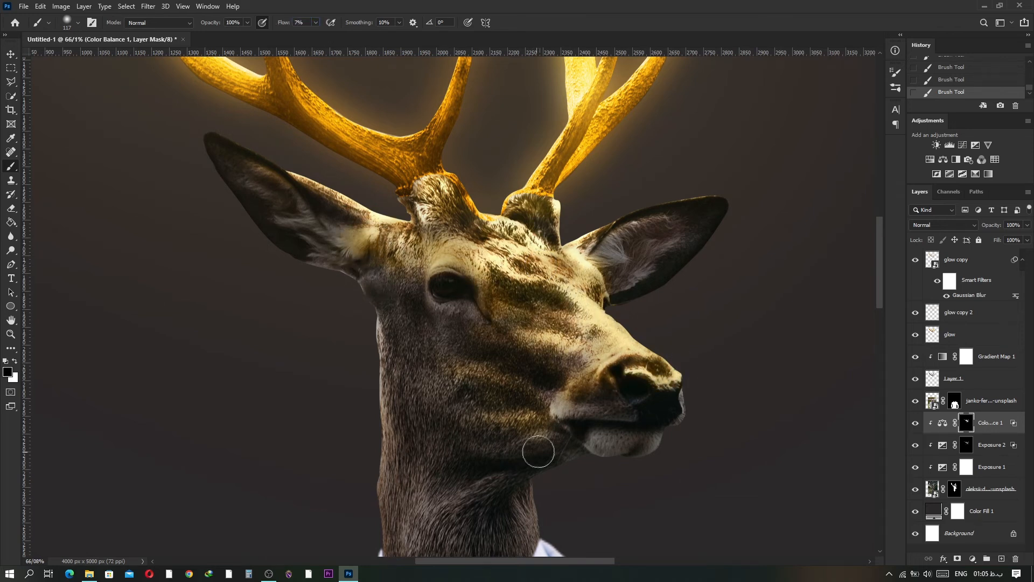
scroll(361, 207, "down", 7)
scroll(361, 207, "up", 2)
scroll(361, 269, "down", 3)
scroll(359, 334, "up", 4)
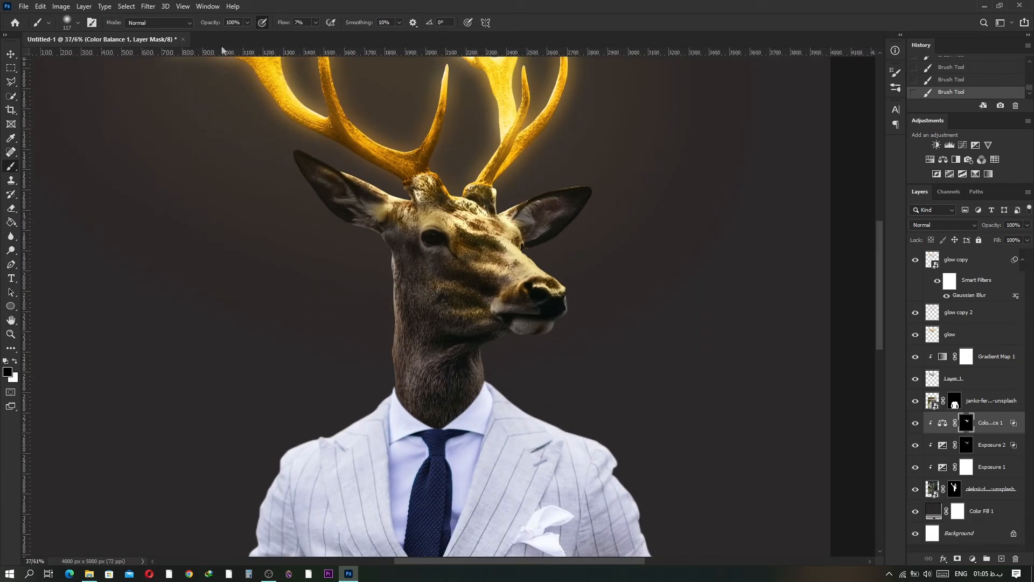
left_click_drag(365, 255, 387, 262)
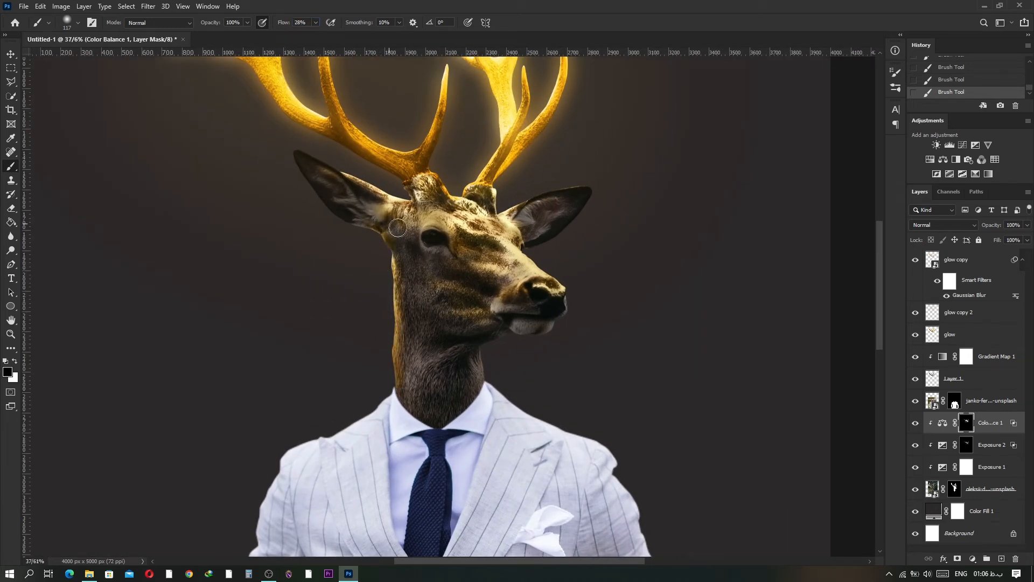
scroll(388, 306, "up", 2)
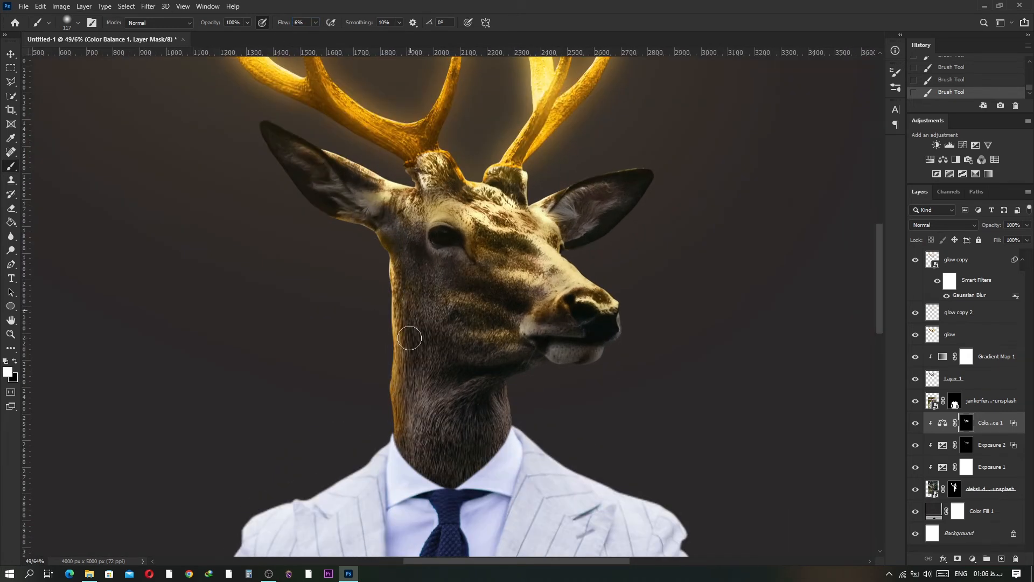
scroll(522, 412, "down", 1)
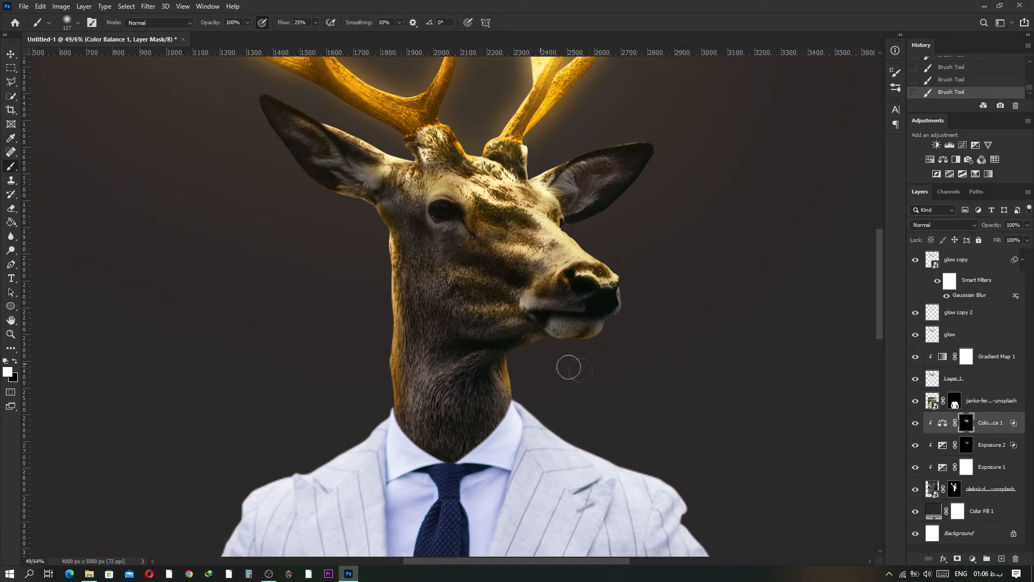
scroll(625, 372, "down", 5)
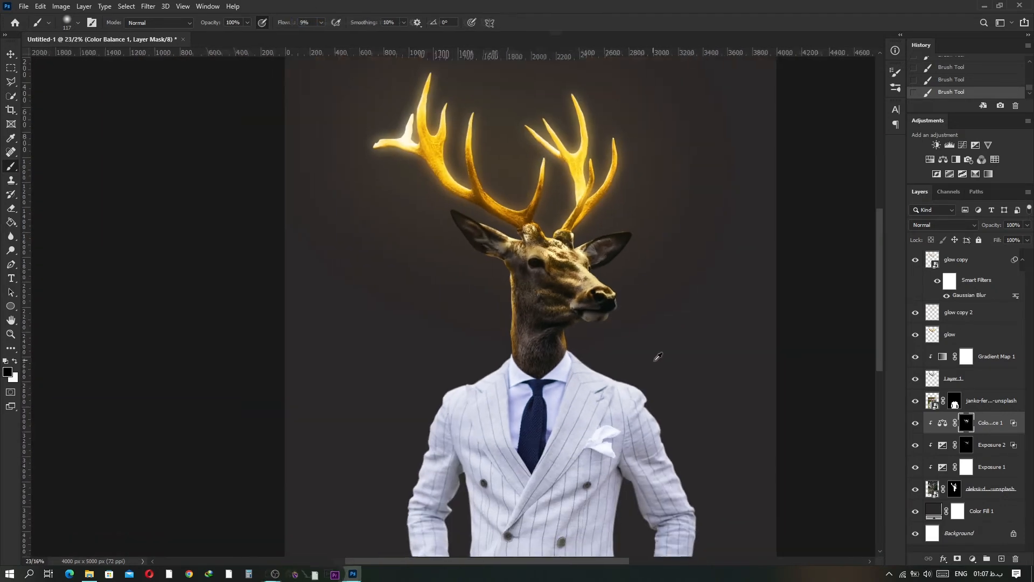
- Add an Exposure adjustment clipped to the suit layer and darken the suit with it
left_click(986, 400)
left_click(973, 558)
left_click(1013, 426)
left_click(788, 450)
left_click_drag(778, 262, 810, 260)
left_click(862, 200)
- Add a second clipped Exposure that brightens the suit, limited to highlights by an underlying Blend If black point of 111/132
left_click(973, 559)
left_click(986, 429)
left_click(865, 188)
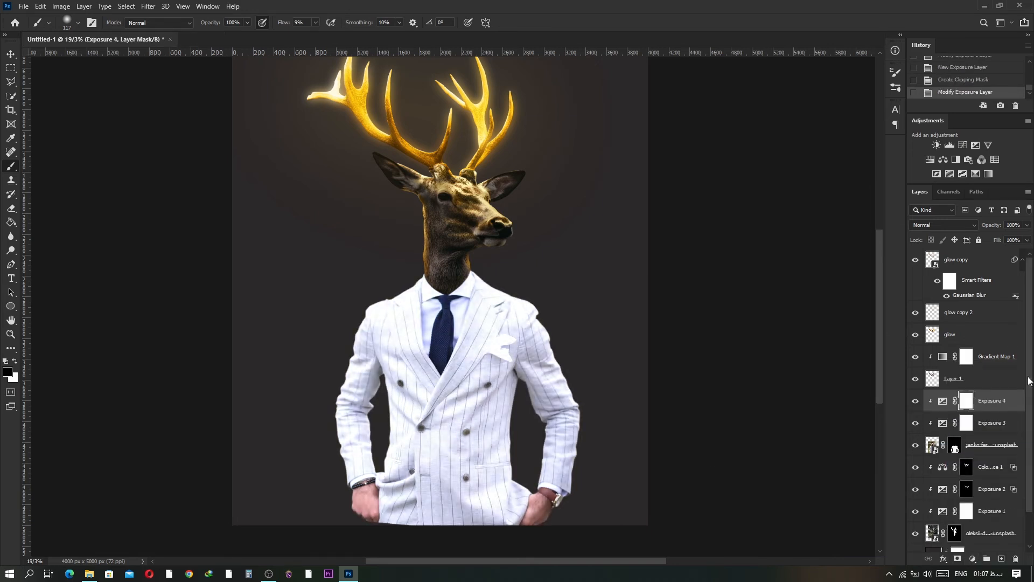
double_click(1007, 400)
left_click_drag(726, 306, 795, 310)
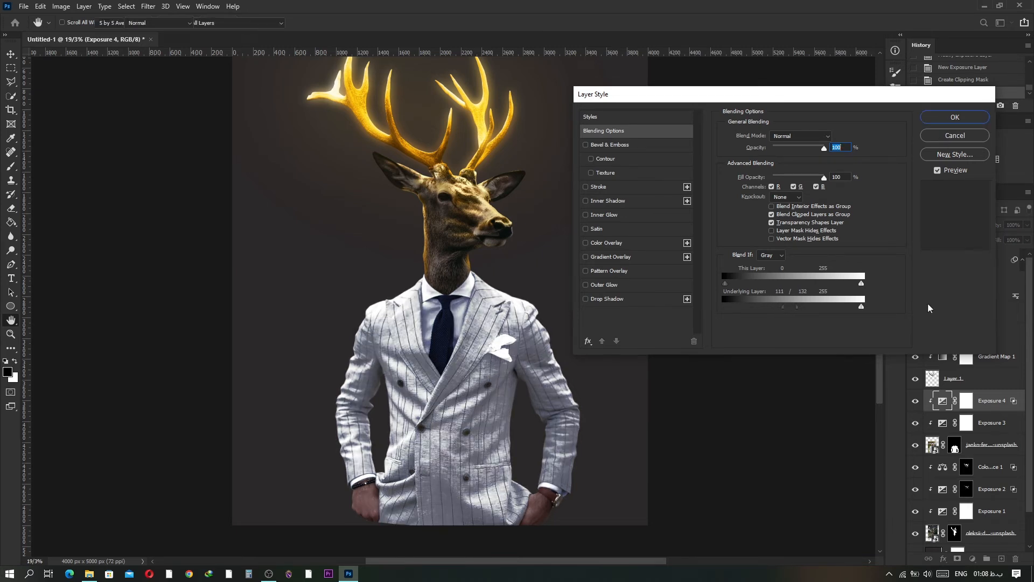
key("Return")
key("b")
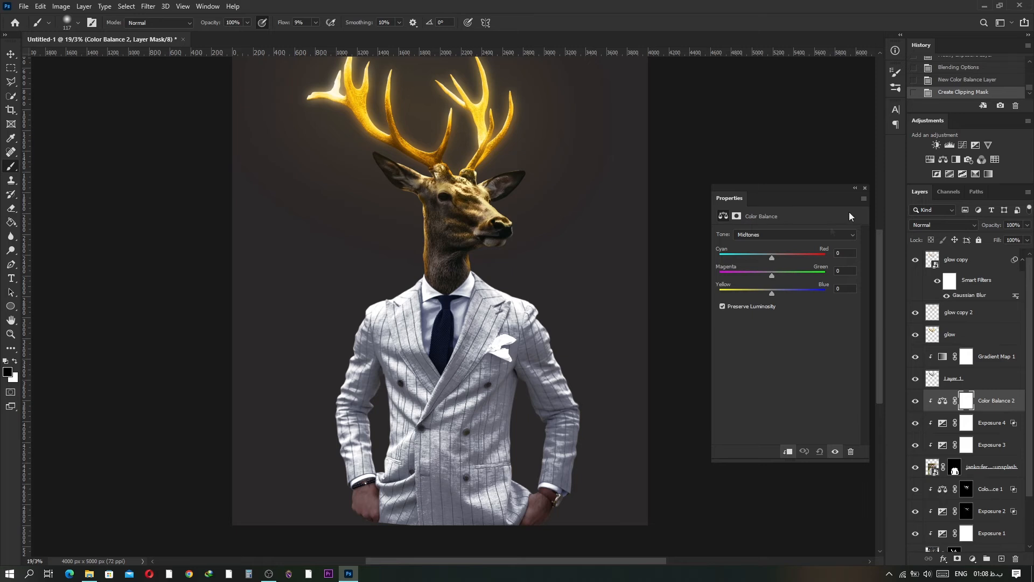
- Clip a Hue/Saturation adjustment to the suit and colorize it gold with hue 43, saturation 68 and lightness +4
left_click(785, 452)
left_click(772, 331)
left_click_drag(720, 275, 735, 274)
left_click_drag(753, 295, 807, 296)
left_click_drag(734, 275, 739, 276)
left_click_drag(787, 317, 799, 315)
left_click_drag(806, 296, 822, 296)
left_click_drag(799, 316, 765, 317)
mouse_move(821, 296)
left_mouse_down()
mouse_move(807, 296)
mouse_move(815, 296)
left_mouse_up()
left_click_drag(738, 275, 735, 275)
left_click_drag(765, 316, 810, 296)
left_click_drag(783, 316, 790, 317)
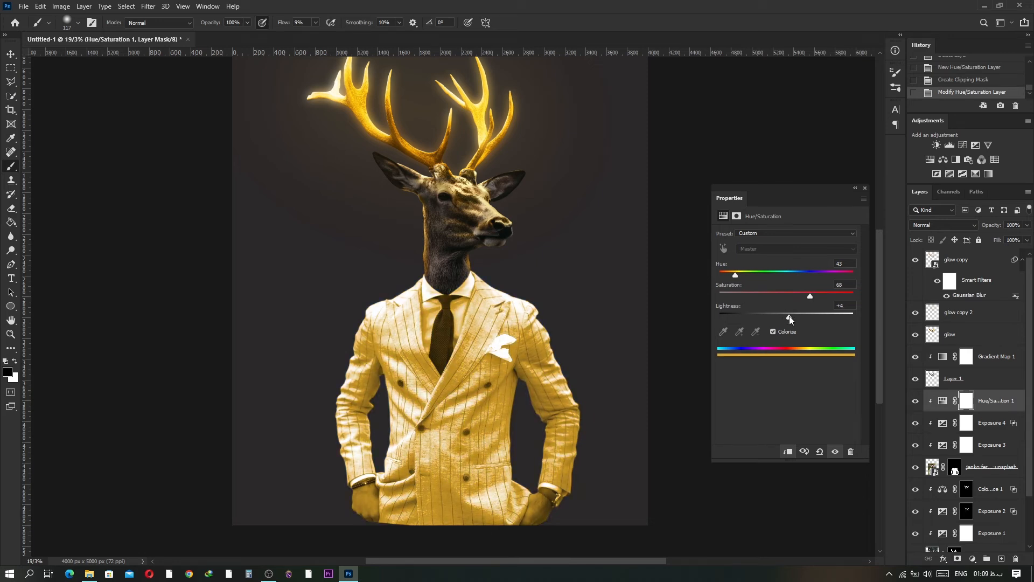
left_click(865, 189)
- Restrict the golden Hue/Saturation to the suit's brighter tones with an underlying Blend If black point of 94/156
left_click(943, 224)
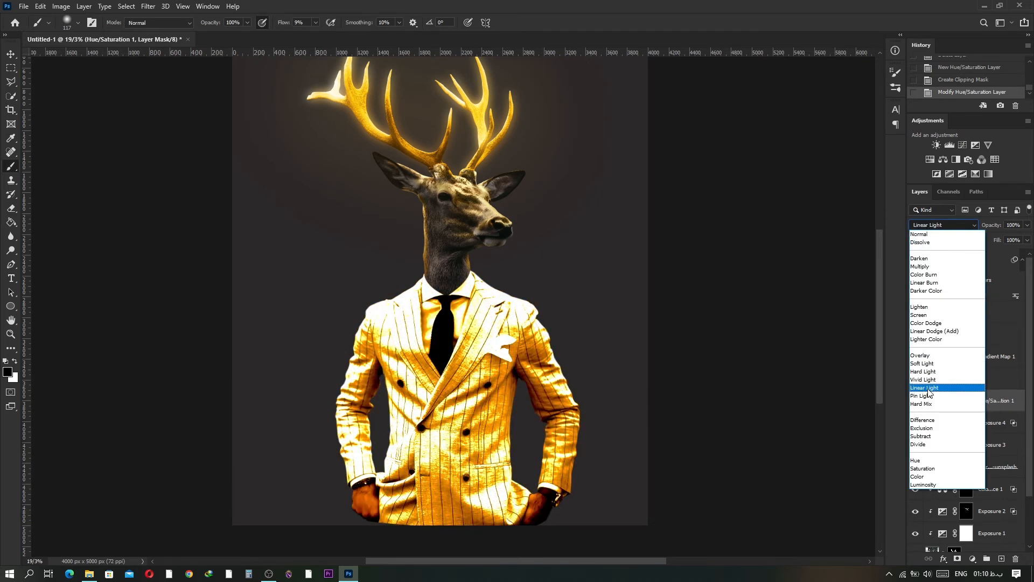
left_click(678, 267)
left_click_drag(725, 306, 776, 307)
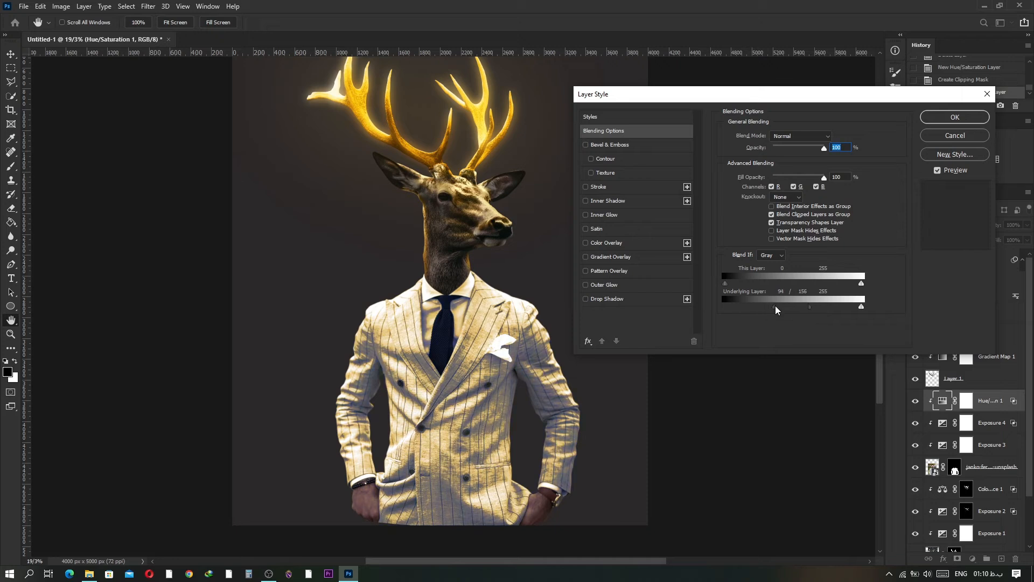
key("Return")
- Invert the Hue/Saturation mask to black and paint full-flow gold highlights on the sleeve and shoulder on the pocket-square side
left_click(967, 401)
key("ctrl+i")
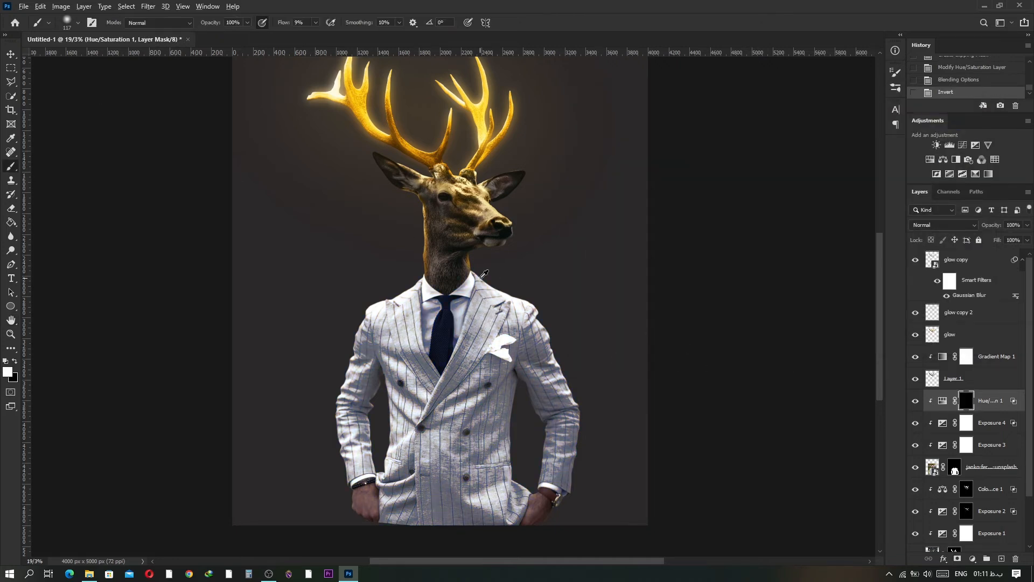
scroll(484, 275, "up", 4)
key("shift+0")
mouse_move(604, 340)
left_mouse_down()
mouse_move(623, 369)
mouse_move(485, 222)
mouse_move(450, 128)
left_mouse_up()
mouse_move(450, 173)
left_mouse_down()
mouse_move(496, 285)
mouse_move(517, 466)
mouse_move(474, 504)
mouse_move(433, 257)
left_mouse_up()
key("ctrl+z")
scroll(325, 154, "down", 3)
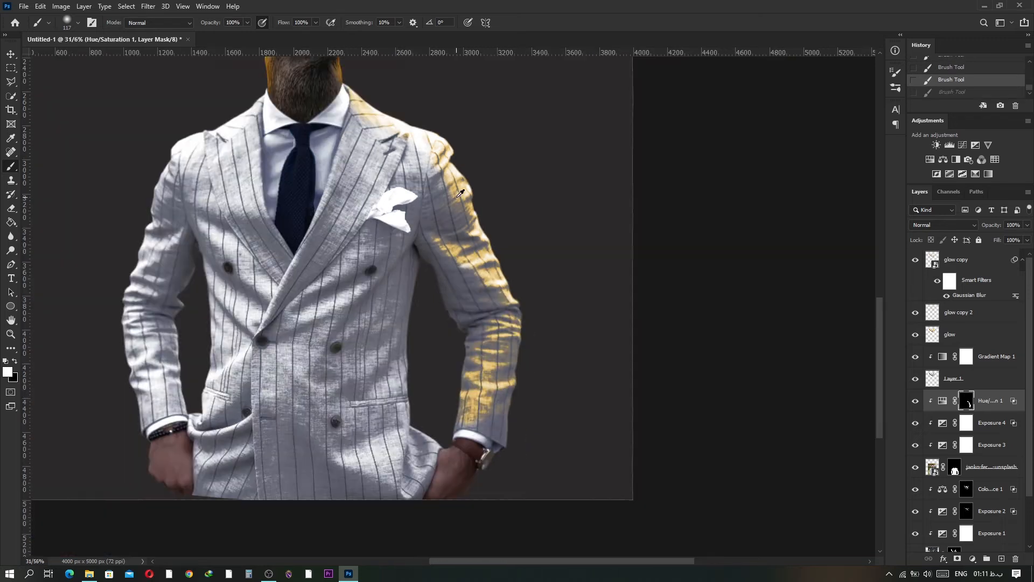
- Paint softer gold light over the pocket-square side's lapel and the jacket front with the brush flow reduced to 15%
left_click_drag(236, 28, 236, 28)
scroll(467, 276, "up", 3)
mouse_move(429, 269)
left_mouse_down()
mouse_move(505, 351)
mouse_move(402, 347)
mouse_move(421, 420)
left_mouse_up()
scroll(482, 320, "down", 3)
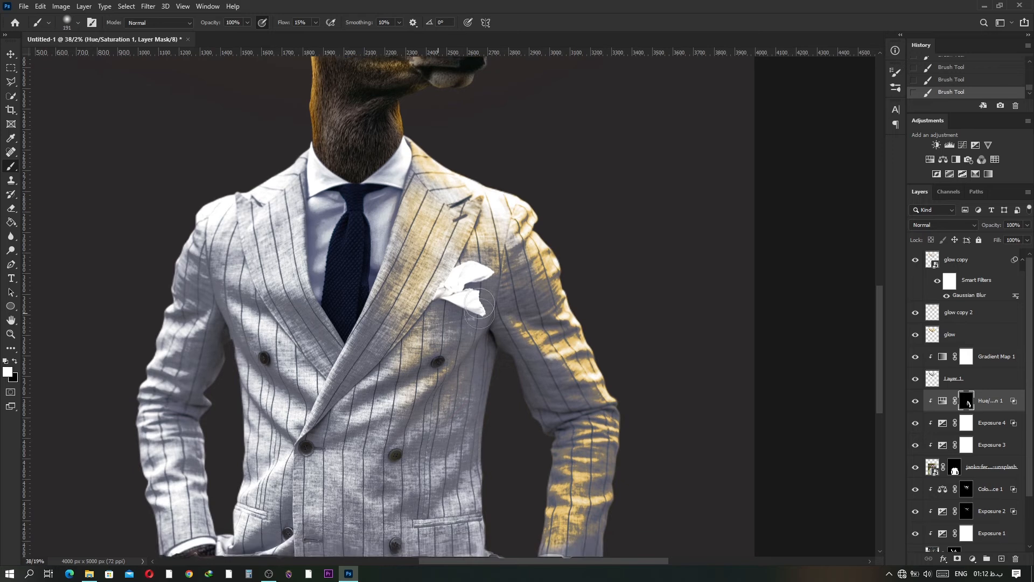
key("shift+0")
key("shift+6")
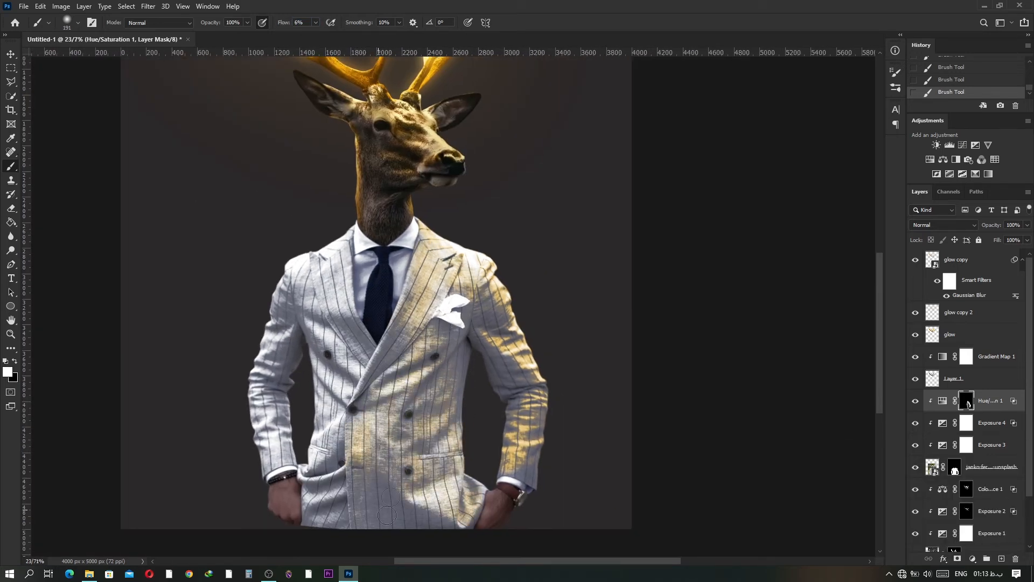
- Paint gold highlights along the opposite sleeve and shoulder on the Hue/Saturation mask with a smaller brush at 100% flow
scroll(311, 251, "up", 4)
right_click(375, 219, "alt")
left_click_drag(315, 260, 180, 504)
left_click_drag(178, 507, 277, 308)
mouse_move(272, 345)
left_mouse_down()
mouse_move(281, 527)
mouse_move(294, 324)
mouse_move(366, 328)
mouse_move(362, 105)
left_mouse_up()
left_click_drag(326, 393, 327, 184)
mouse_move(301, 358)
left_mouse_down()
mouse_move(298, 330)
mouse_move(360, 295)
mouse_move(357, 200)
left_mouse_up()
scroll(357, 201, "down", 4)
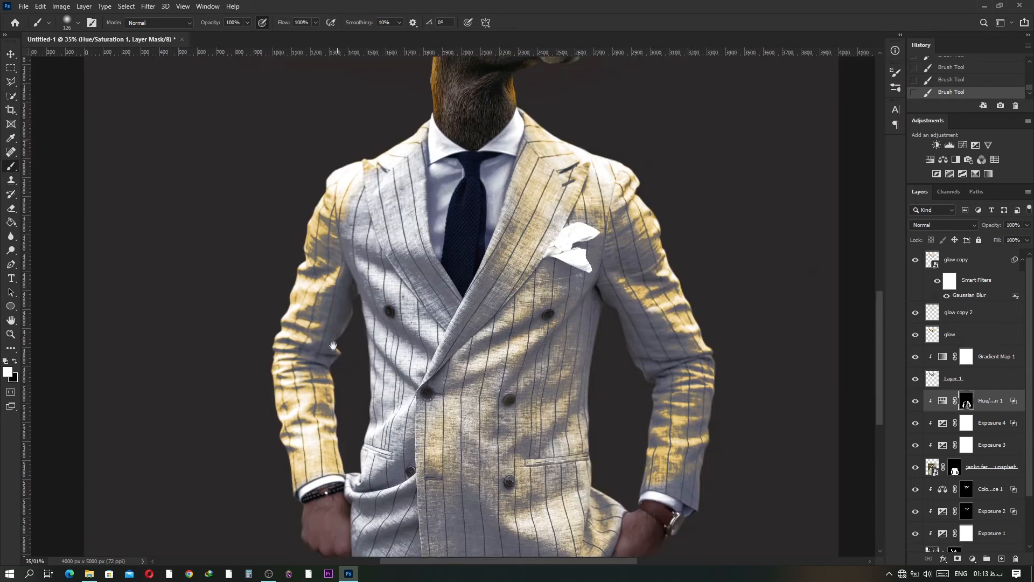
- Blend gold light at 10% flow over the opposite lapel, the jacket front and the area around the hip pocket
left_click_drag(283, 23, 249, 28)
left_click_drag(349, 268, 400, 268)
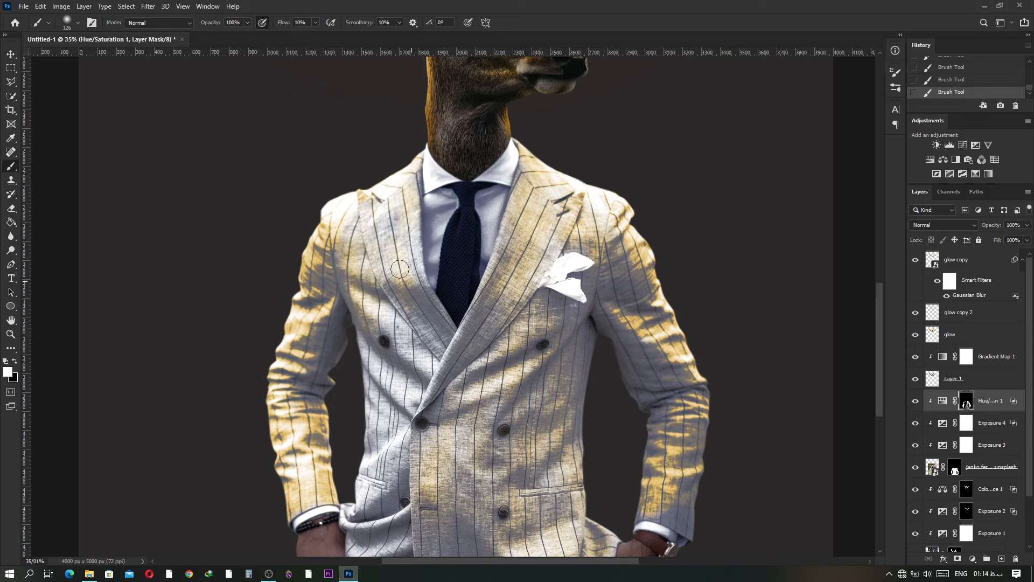
left_click_drag(377, 386, 427, 393)
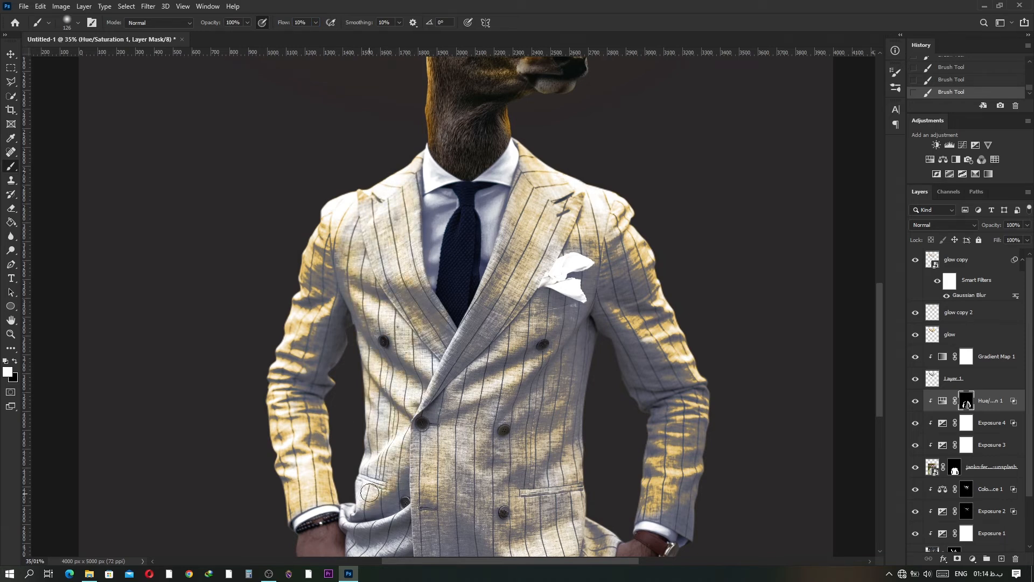
left_click_drag(370, 492, 345, 280)
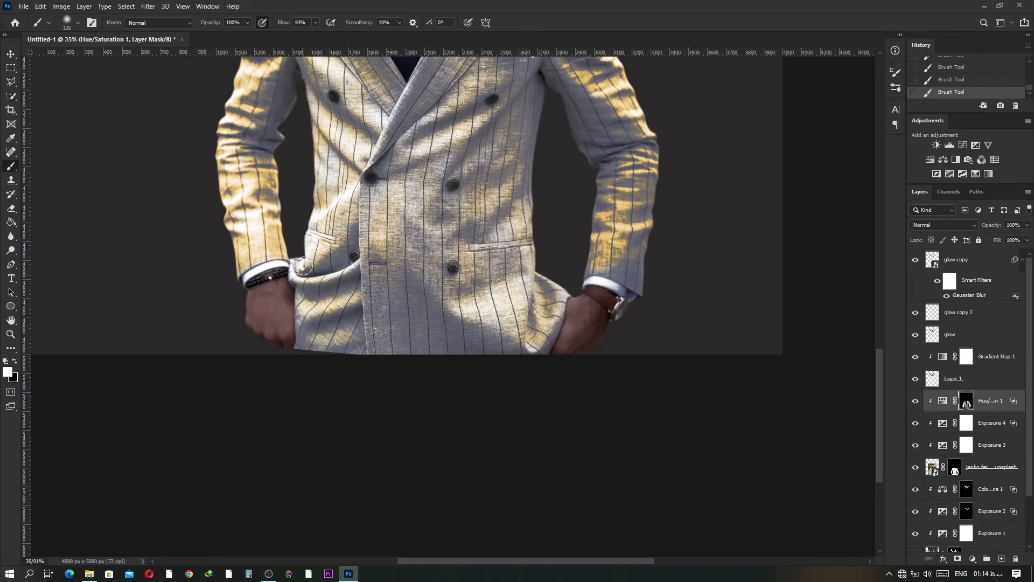
scroll(384, 291, "down", 3)
- Lower the suit's Hue/Saturation opacity to 91% and touch up its mask
left_click_drag(399, 309, 387, 436)
left_click_drag(997, 229, 992, 228)
mouse_move(384, 215)
left_mouse_down()
mouse_move(392, 215)
mouse_move(379, 216)
left_mouse_up()
scroll(379, 215, "up", 2)
left_click_drag(393, 327, 404, 306)
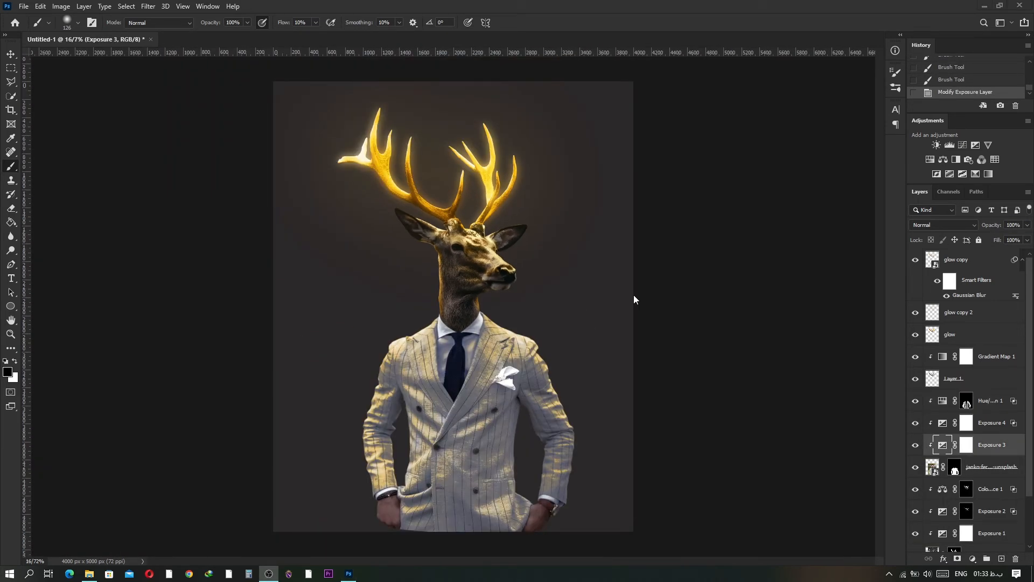
- Darken the background's solid color fill to #181616
double_click(934, 518)
left_click_drag(705, 286, 701, 290)
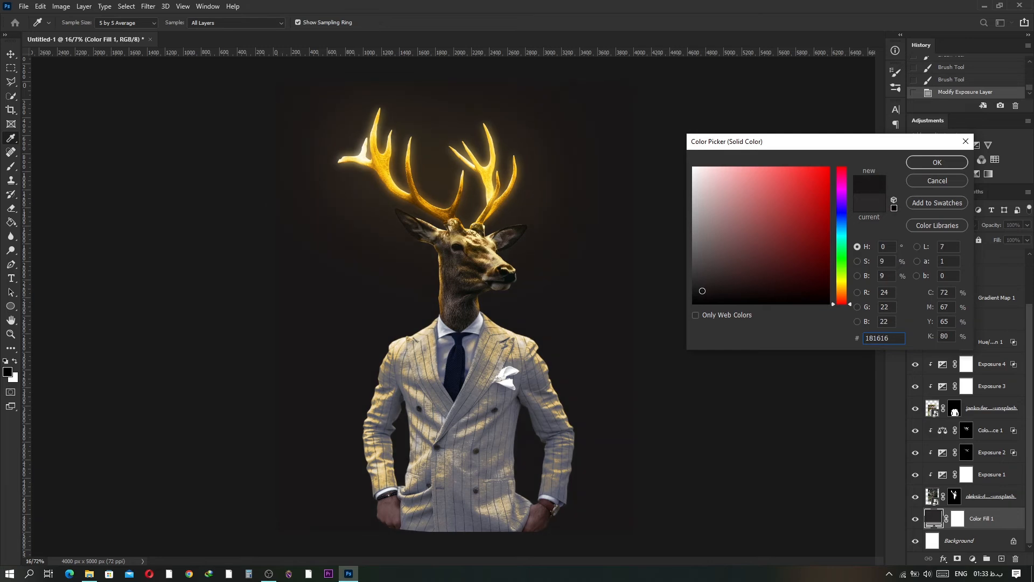
key("Return")
key("b")
- Compare the composite with the glow layer hidden and shown, and look through the layer stack
scroll(954, 401, "up", 2)
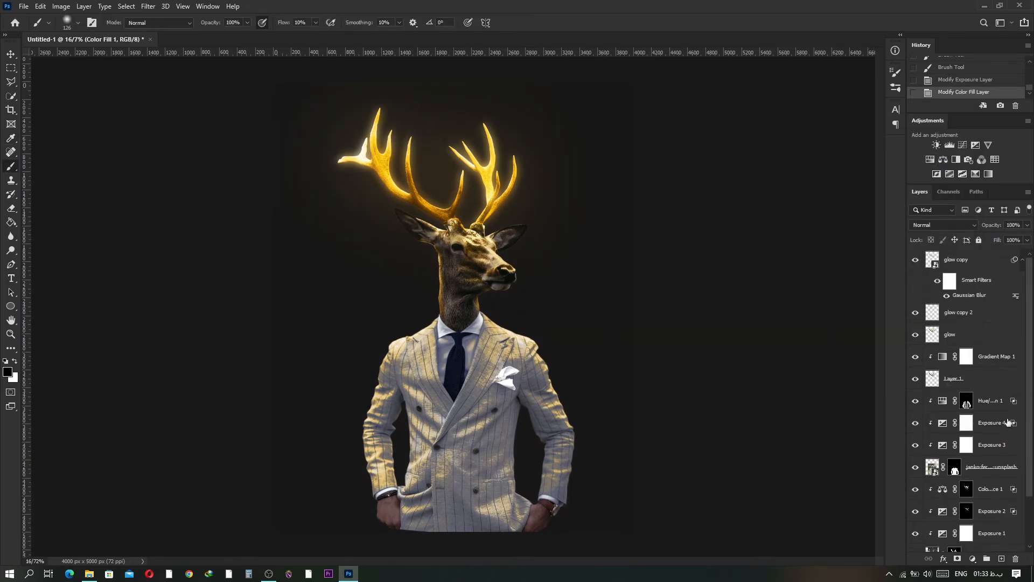
left_click(967, 402)
key("x")
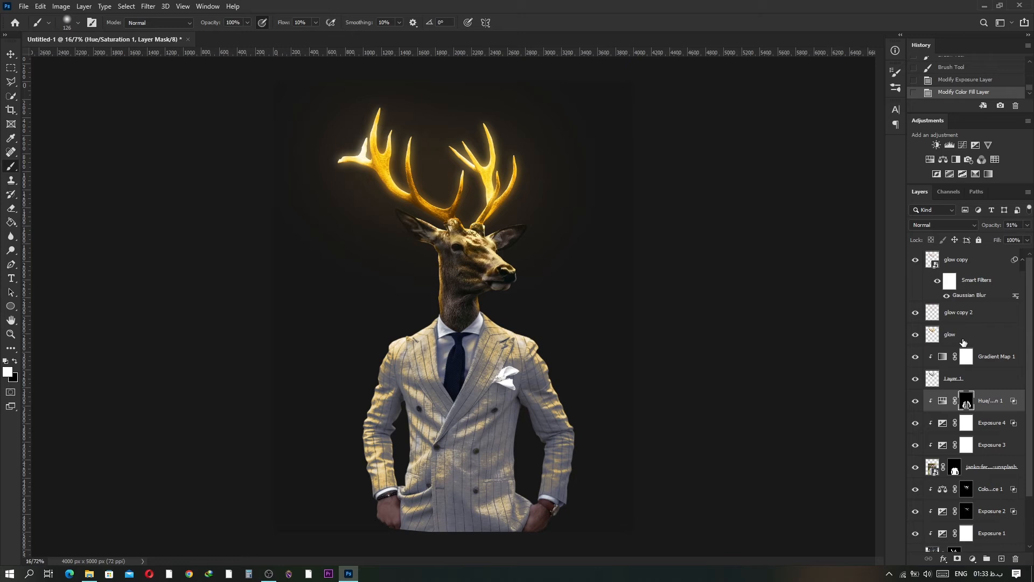
left_click(915, 335)
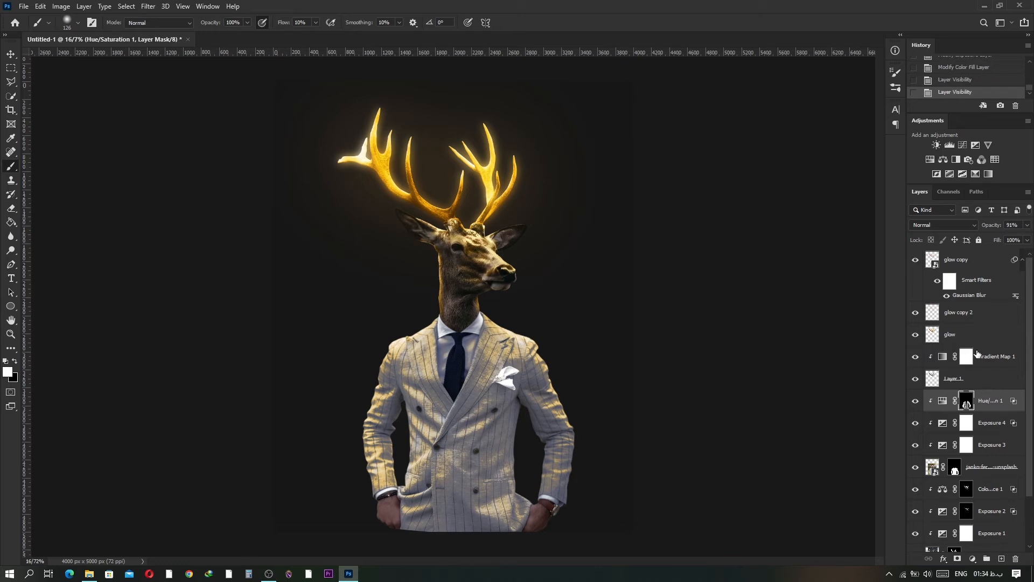
scroll(978, 353, "down", 2)
left_click(997, 434)
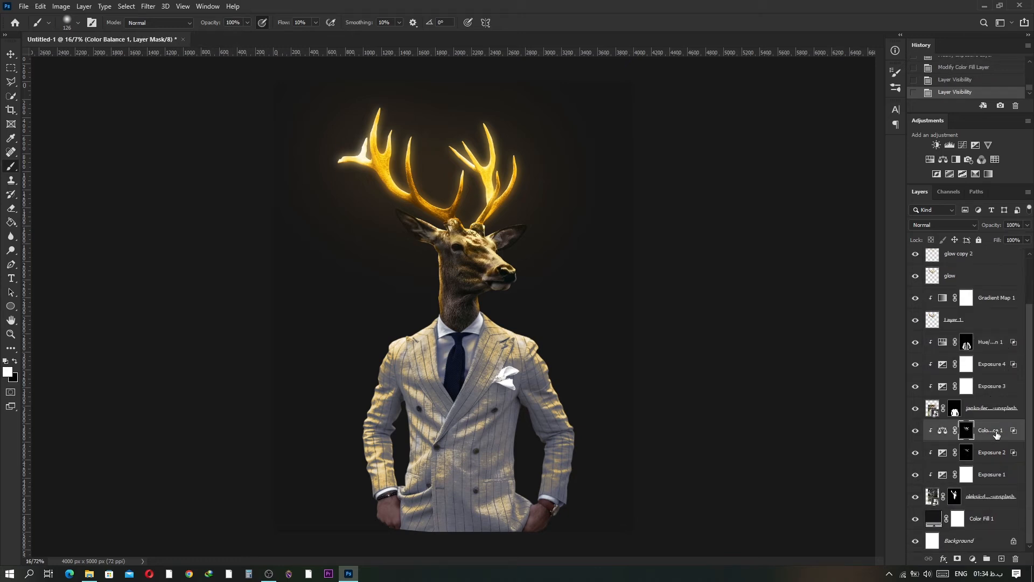
left_click(986, 526)
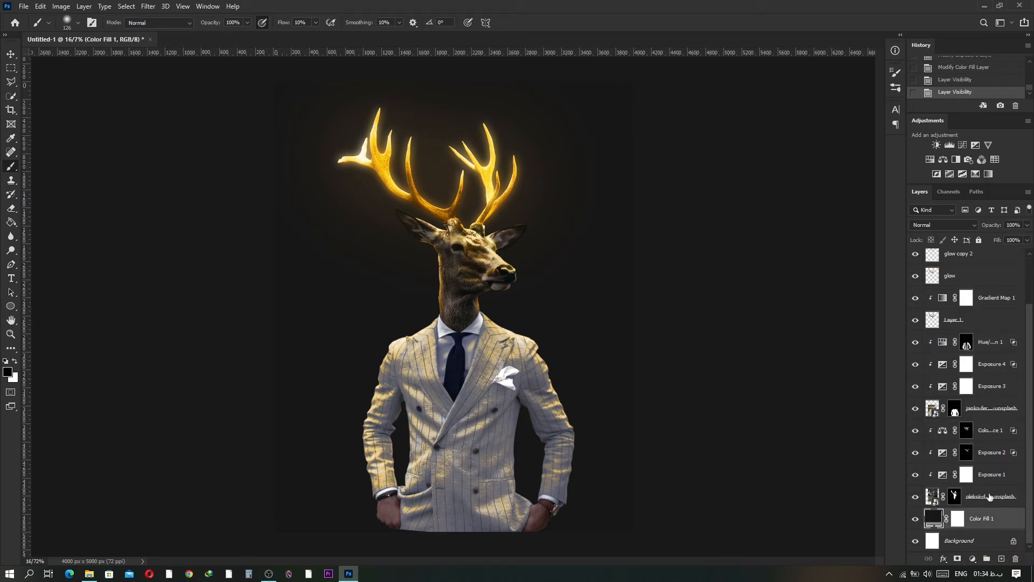
- Add an Outer Glow layer style with a white glow color to the deer layer
double_click(1017, 497)
left_click(608, 297)
left_click(585, 298)
left_click(605, 285)
left_click(749, 173)
left_click(694, 170)
left_click(936, 161)
- Set the deer's outer glow to Screen blending, 16% opacity and a size of 125 px
left_click_drag(785, 149, 769, 151)
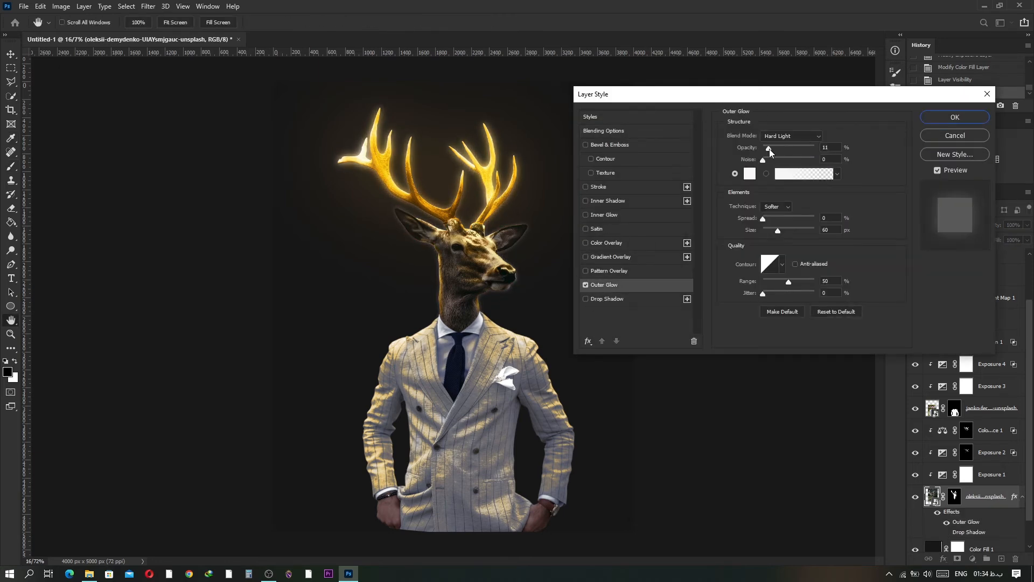
left_click(772, 150)
left_click(791, 135)
left_click(782, 216)
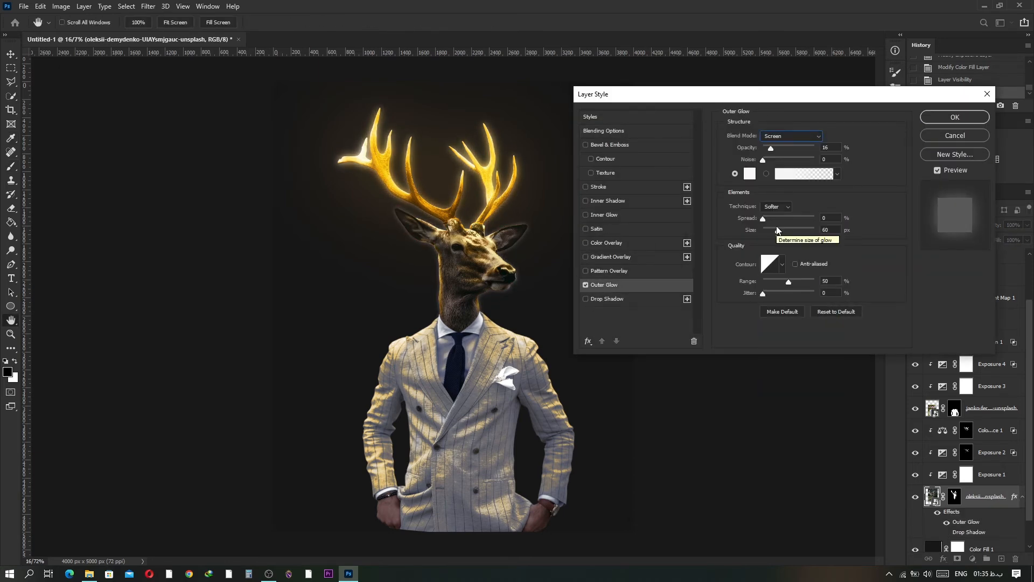
left_click_drag(777, 231, 791, 232)
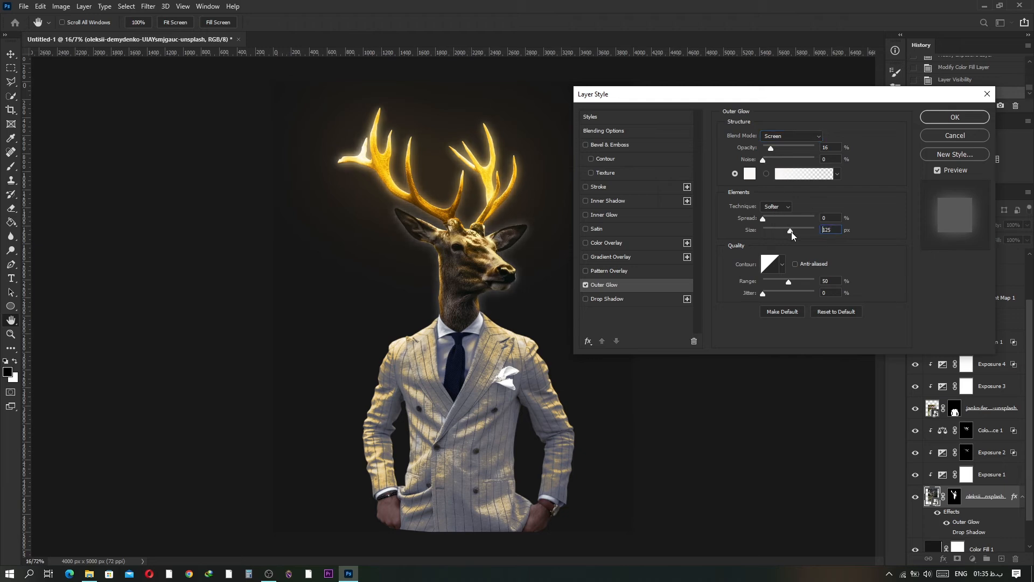
- Tint the outer glow to a pale warm white based on the antler color and raise its opacity to 45%
left_click(750, 173)
left_click(802, 177)
left_click(489, 153)
left_click_drag(725, 171, 697, 169)
key("Return")
left_click_drag(769, 149, 791, 150)
- Try the different contour presets on the outer glow and return to the linear contour
left_click(782, 264)
left_click(803, 292)
left_click(786, 291)
left_click(769, 289)
left_click(752, 290)
left_click(734, 290)
left_click(718, 290)
left_click(735, 306)
left_click(755, 310)
left_click(769, 307)
left_click(786, 307)
left_click(802, 307)
left_click(718, 290)
- Widen the outer glow to 158 px, reduce its opacity to 15% and apply the style
mouse_move(791, 231)
left_mouse_down()
mouse_move(780, 232)
mouse_move(798, 231)
left_mouse_up()
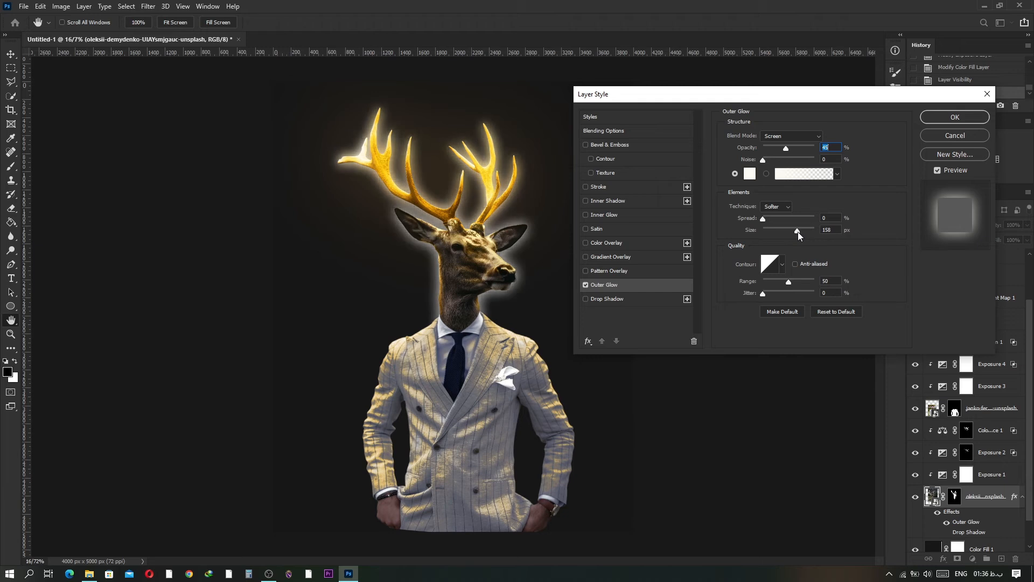
left_click_drag(786, 148, 771, 153)
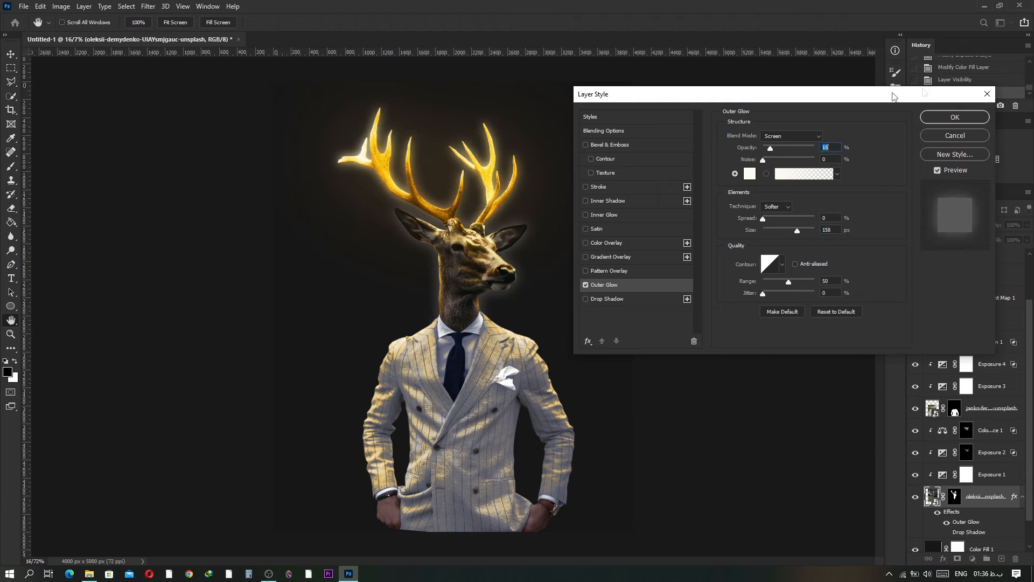
left_click(955, 116)
- Reopen the deer layer's outer glow and lower its opacity to 5%
scroll(1005, 522, "down", 1)
scroll(643, 367, "up", 1)
scroll(643, 367, "down", 1)
left_click(957, 562)
key("ctrl+z")
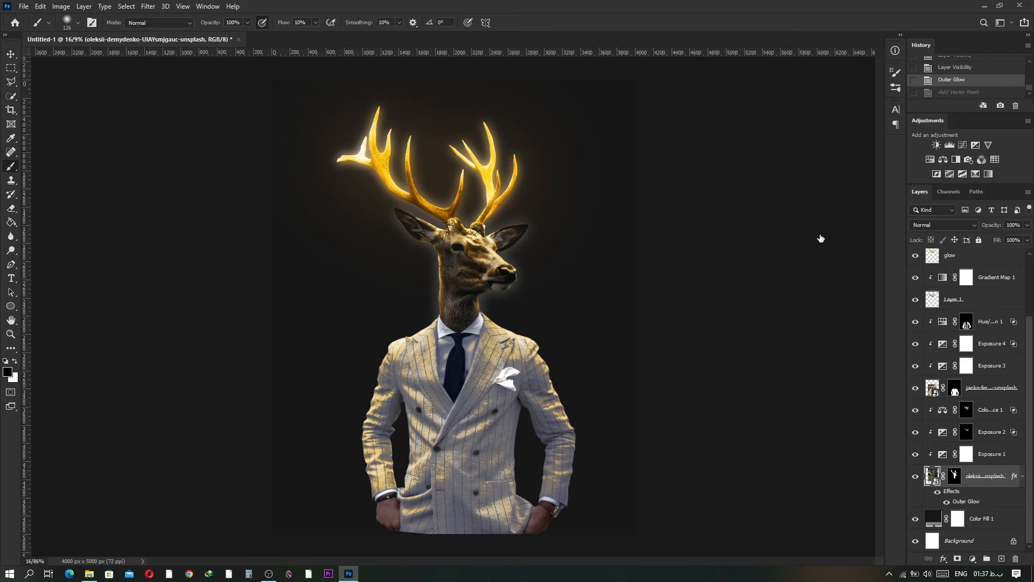
left_click_drag(770, 148, 765, 147)
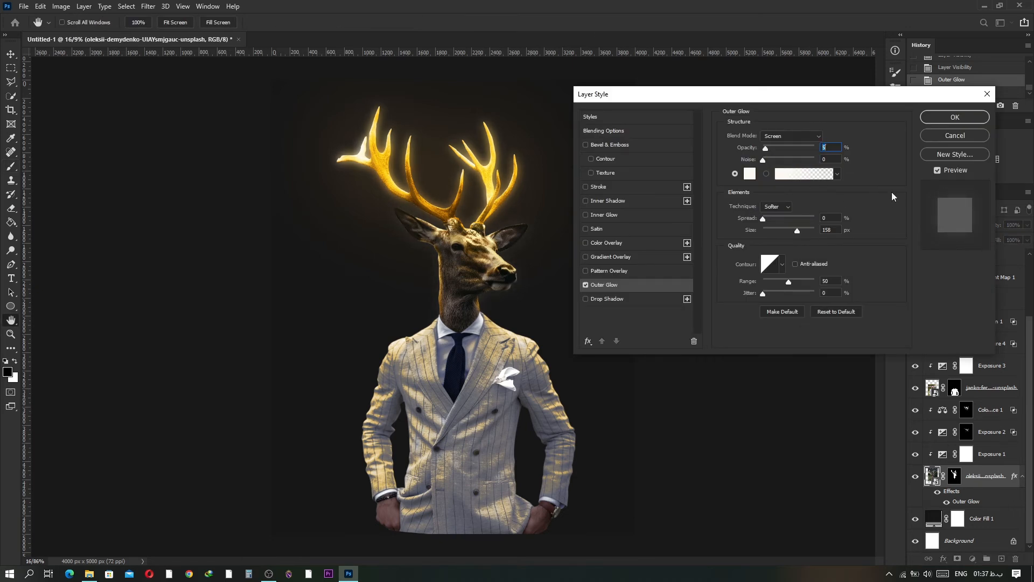
key("Return")
- Add a new empty layer between the deer layer and the background's color fill
key("b")
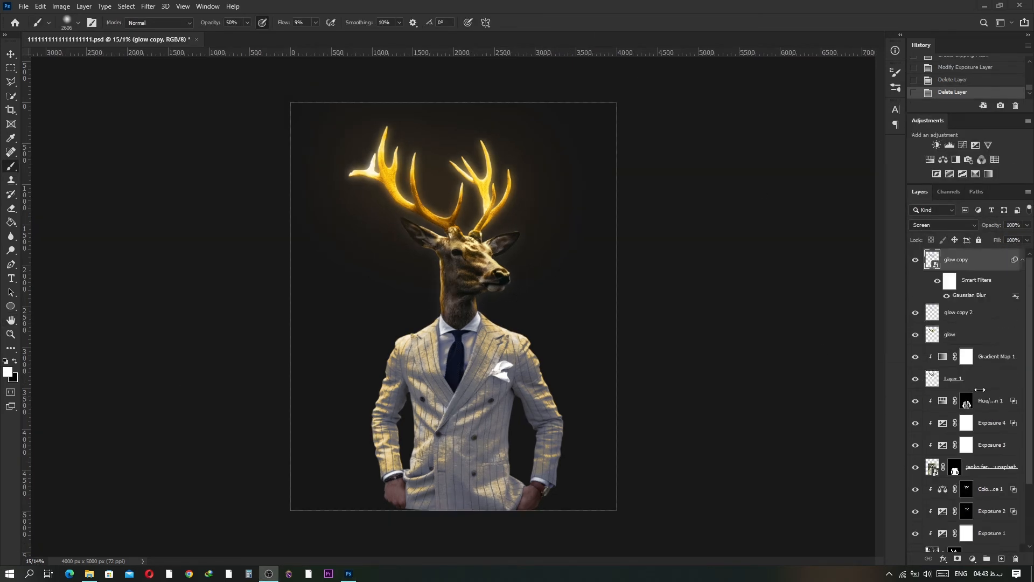
scroll(980, 389, "down", 3)
left_click(1001, 559)
left_click_drag(974, 261, 968, 509)
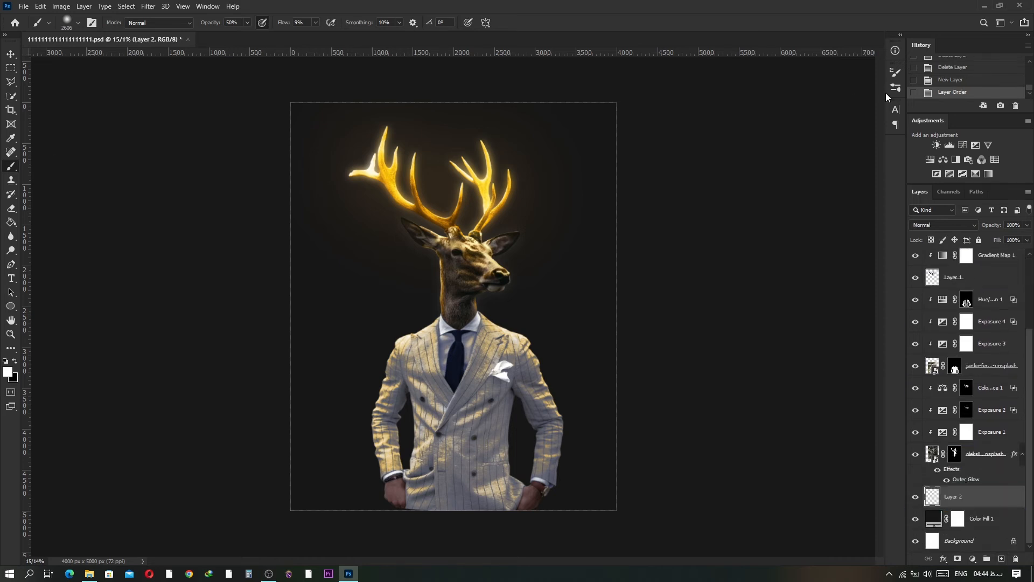
- Stamp a large white smoke brush at full opacity and flow behind the deer and set the layer's opacity to 34%
left_click(895, 73)
left_click(614, 104)
left_click(718, 110)
left_click_drag(376, 220, 450, 221)
left_click(433, 271)
key("ctrl+z")
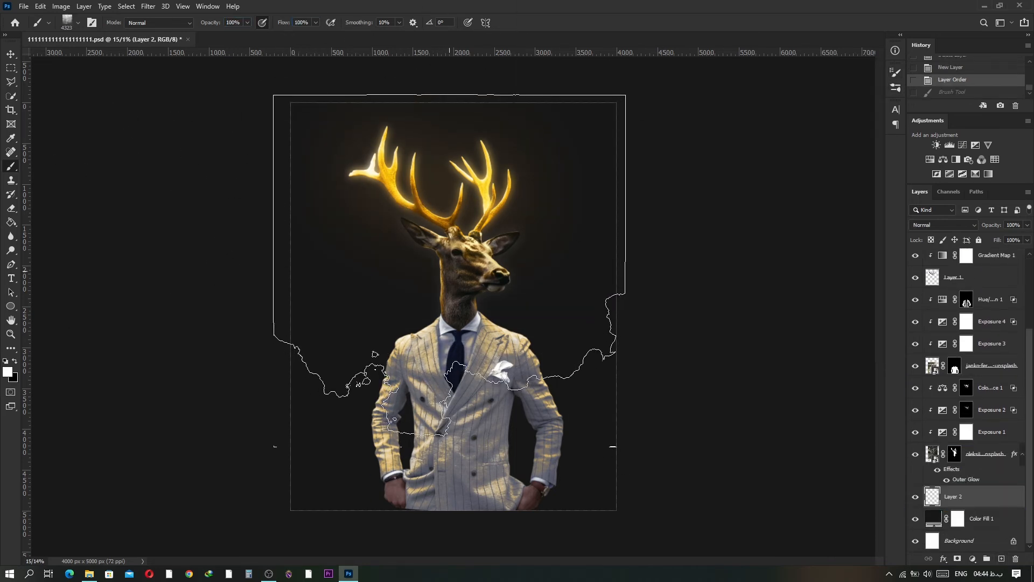
left_click(442, 272)
left_click_drag(1004, 225, 990, 228)
- Switch to a soft round brush with 32% opacity and 9% flow
right_click(438, 141)
double_click(527, 215)
left_click_drag(215, 22, 179, 23)
key("shift+0")
key("shift+9")
- Try brushing directly on the smoke layer along its hard lower edge
left_click_drag(360, 414, 308, 468)
left_click_drag(309, 468, 506, 466)
key("ctrl+z")
- Mask the smoke's hard lower edge and sides with a soft black brush, raised to 68% opacity and 52% flow, and apply Gaussian Blur
left_click(960, 559)
key("x")
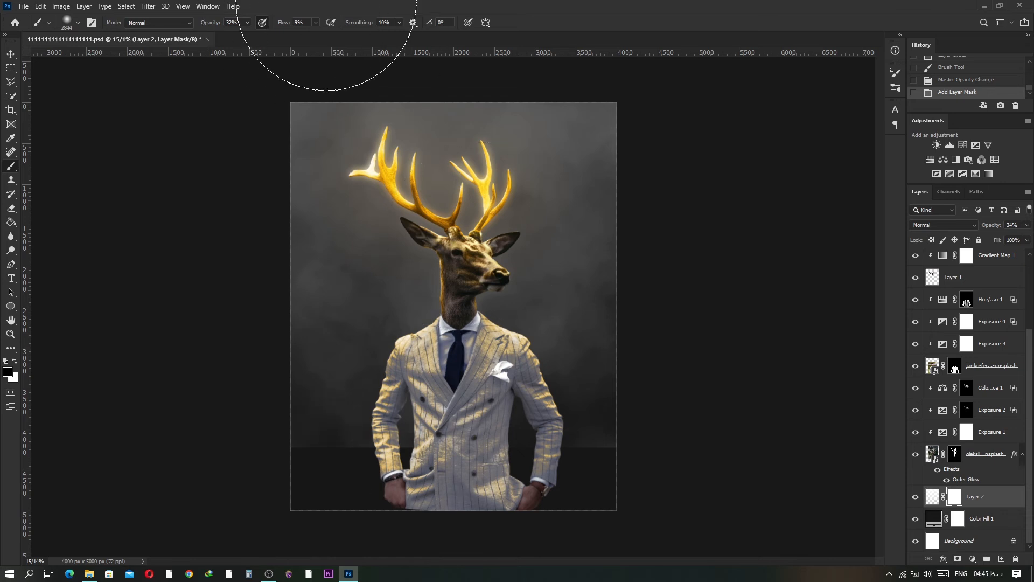
left_click_drag(318, 458, 518, 440)
left_click_drag(212, 27, 232, 27)
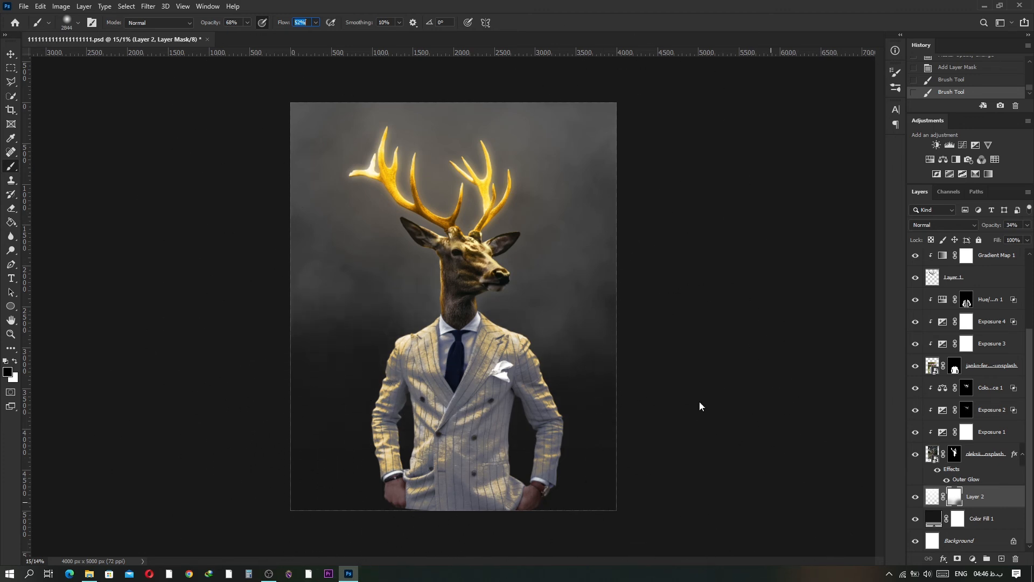
key("Return")
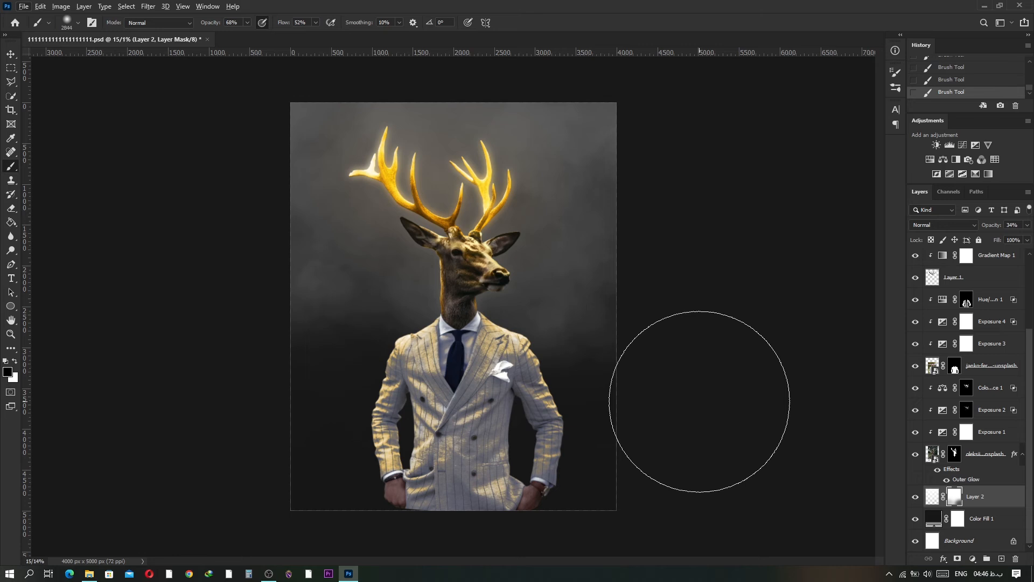
key("alt")
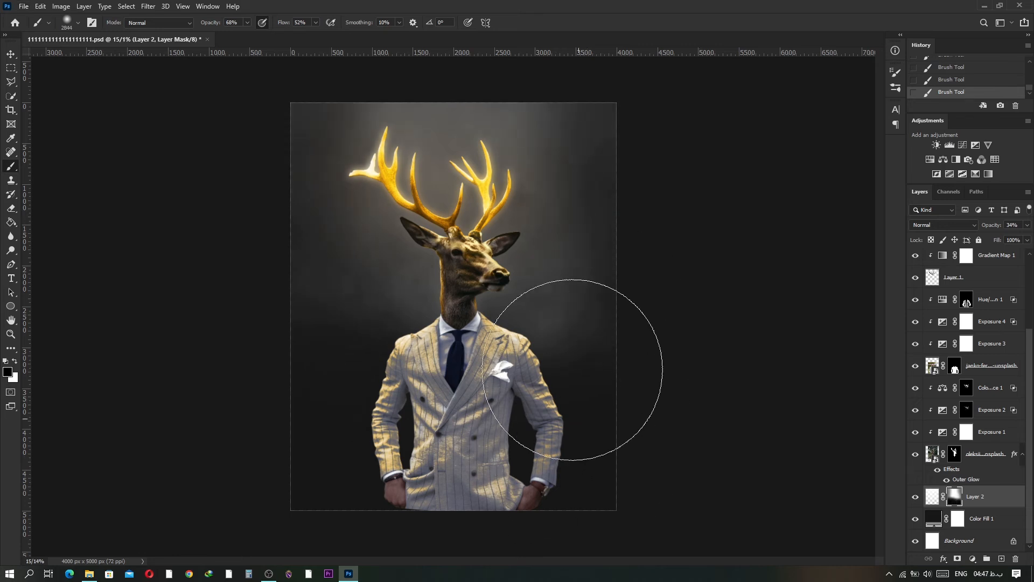
left_click(148, 6)
left_click(164, 17)
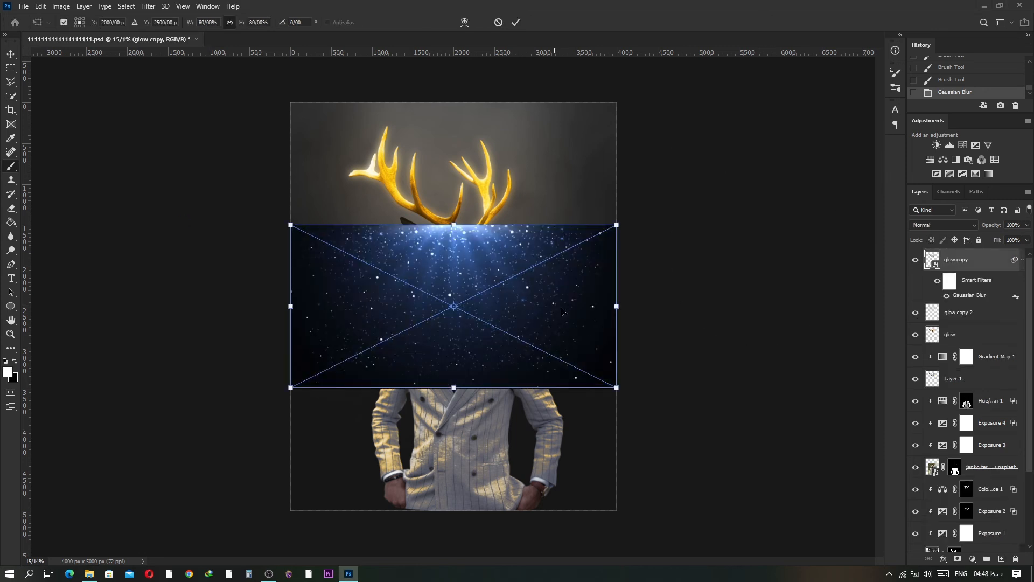
- Place the starry image 1140, enlarged slightly, over the upper part of the canvas and blend it with Screen
left_click_drag(461, 263, 461, 174)
left_click_drag(289, 135, 268, 125)
left_click(515, 22)
key("v")
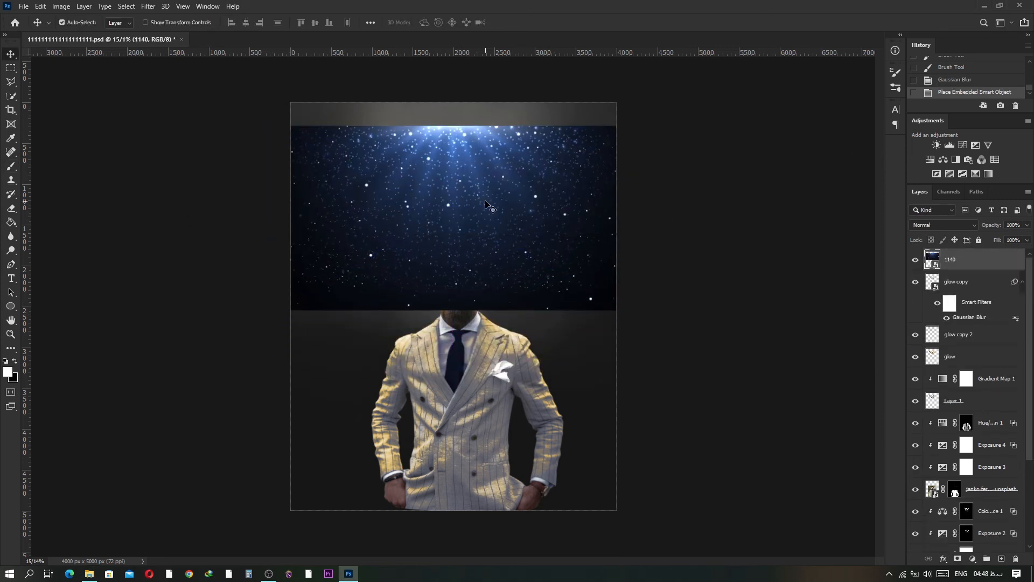
left_click_drag(516, 178, 515, 155)
left_click(962, 224)
left_click(926, 316)
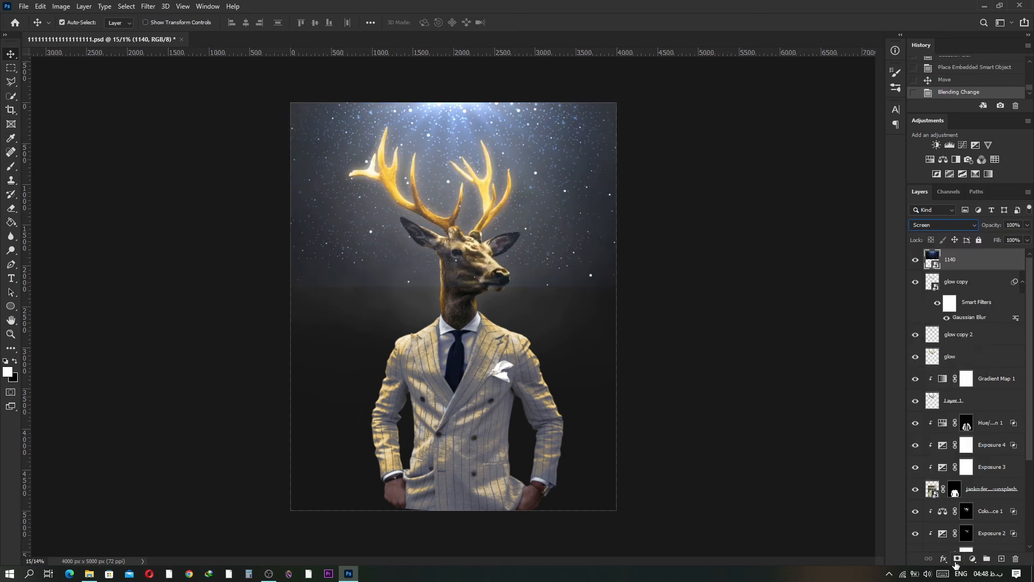
- Hide the star overlay with a black mask and brush its particles back in softly around the antlers at 8% flow
left_click(957, 559, "alt")
key("b")
key("x")
right_click(460, 234, "alt")
scroll(450, 216, "up", 6)
left_click_drag(450, 192, 438, 245)
key("x")
left_click(389, 226)
left_click(389, 103)
left_click(443, 188)
left_click(542, 170)
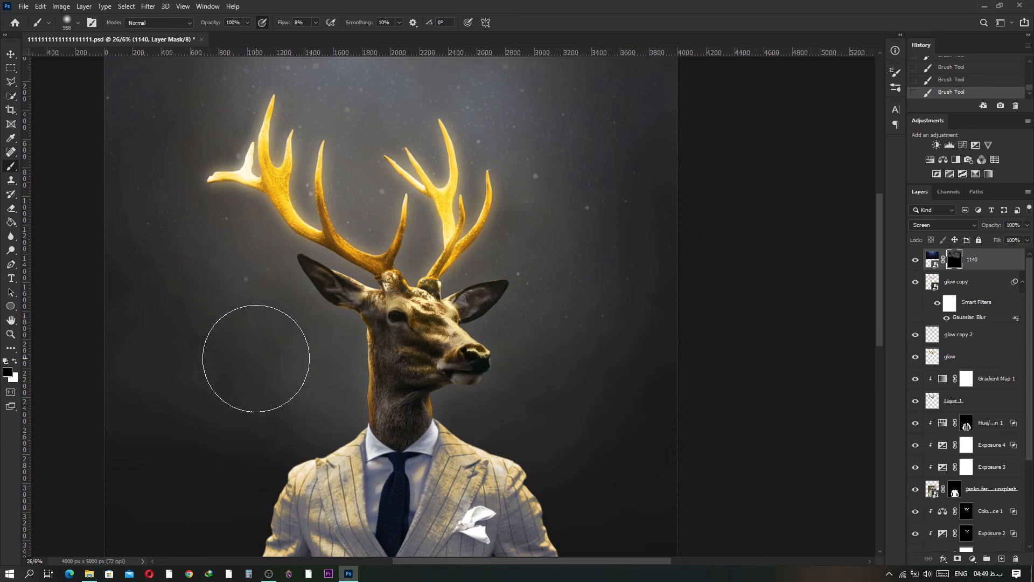
scroll(485, 291, "down", 4)
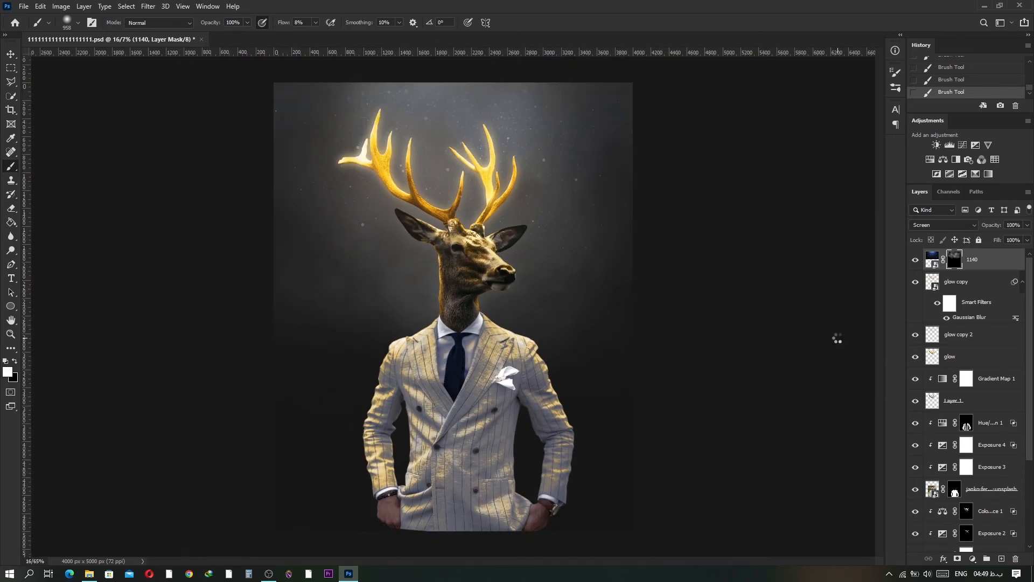
- Stamp all visible layers onto a new layer and adjust its Basic settings in Camera Raw
key("ctrl+shift+alt+e")
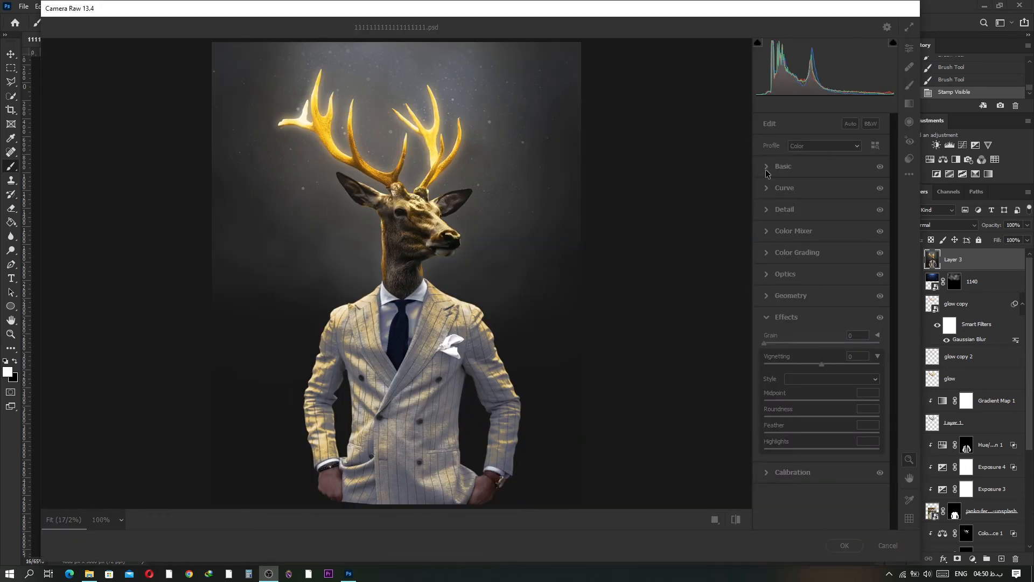
left_click(768, 168)
left_click_drag(822, 251, 816, 301)
mouse_move(822, 376)
left_mouse_down()
mouse_move(790, 376)
mouse_move(833, 372)
mouse_move(802, 375)
mouse_move(843, 392)
mouse_move(823, 392)
left_mouse_up()
- Darken the shadows with a curve point at input 69, output 60, and set sharpening to 30 and noise reduction to 14
scroll(823, 392, "down", 1)
left_click(784, 403)
left_click_drag(794, 307, 795, 310)
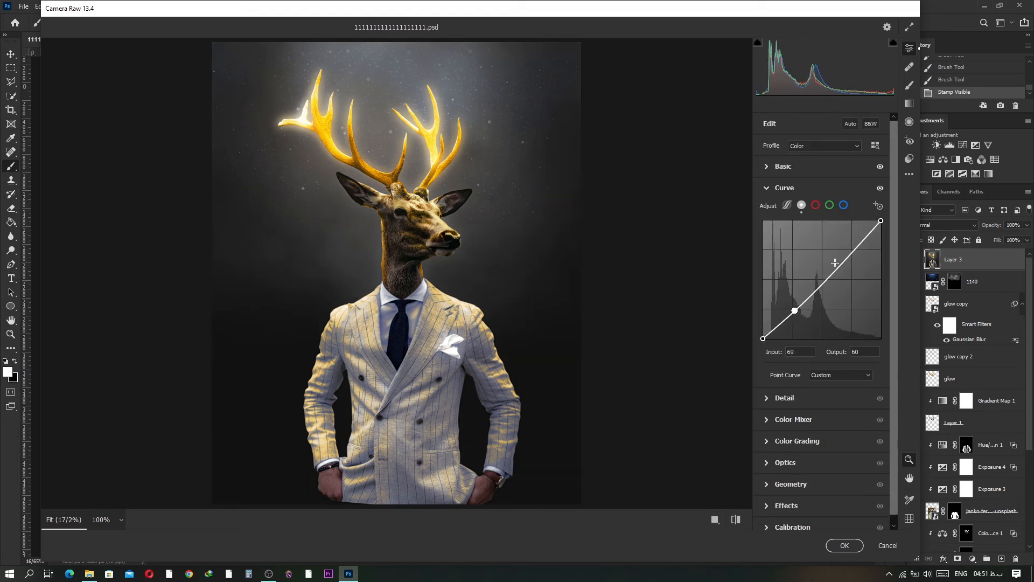
left_click(776, 398)
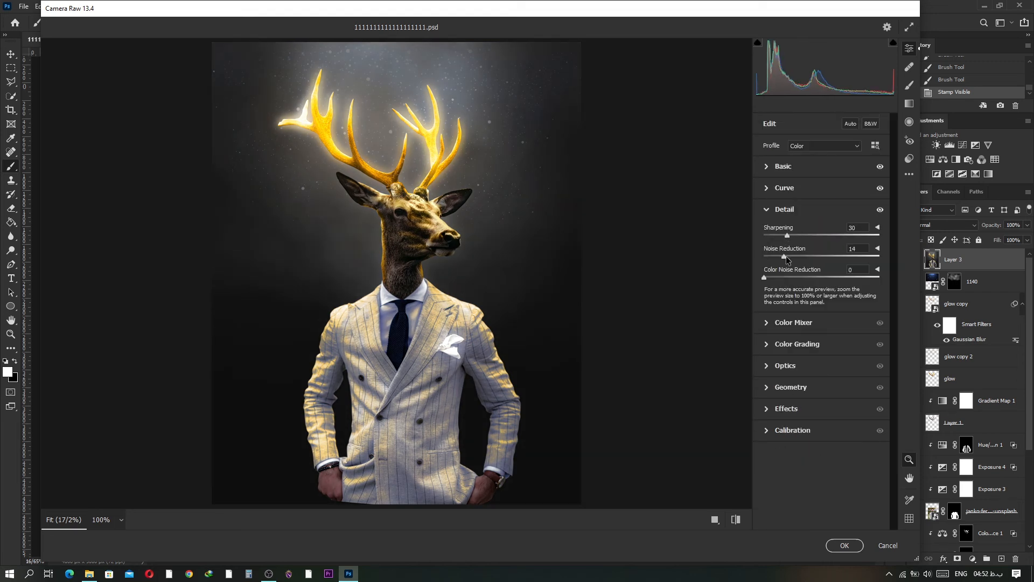
- Shift the Color Mixer hues to Reds -1, Oranges +11 and Yellows -36
left_click(792, 322)
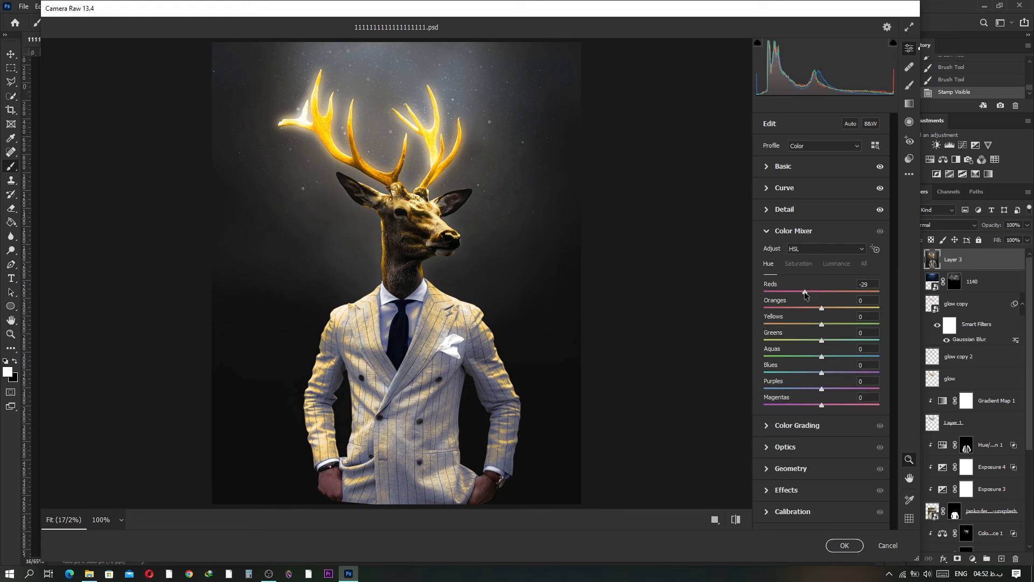
left_click_drag(805, 292, 821, 291)
left_click_drag(822, 308, 828, 308)
left_click_drag(821, 324, 801, 325)
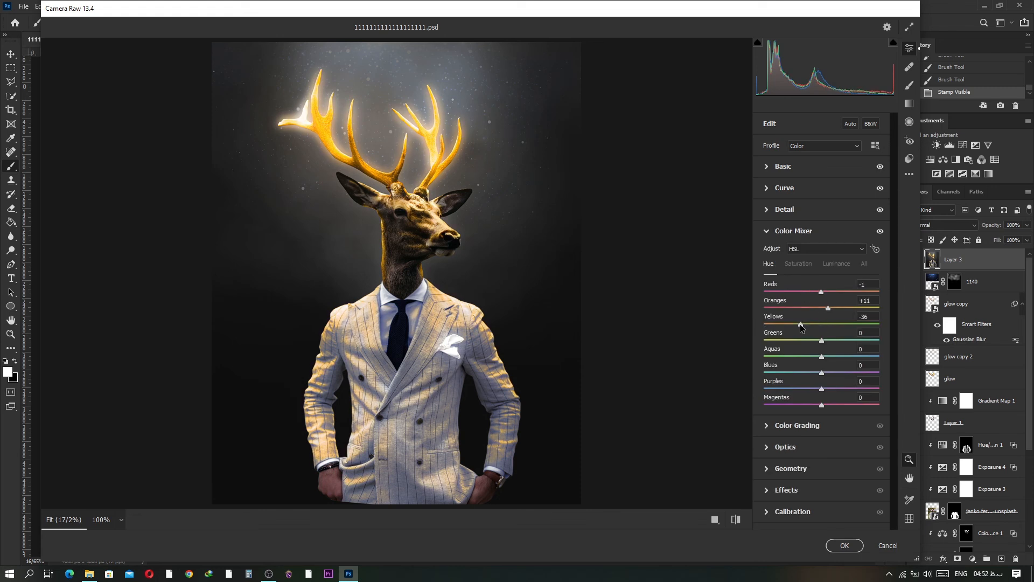